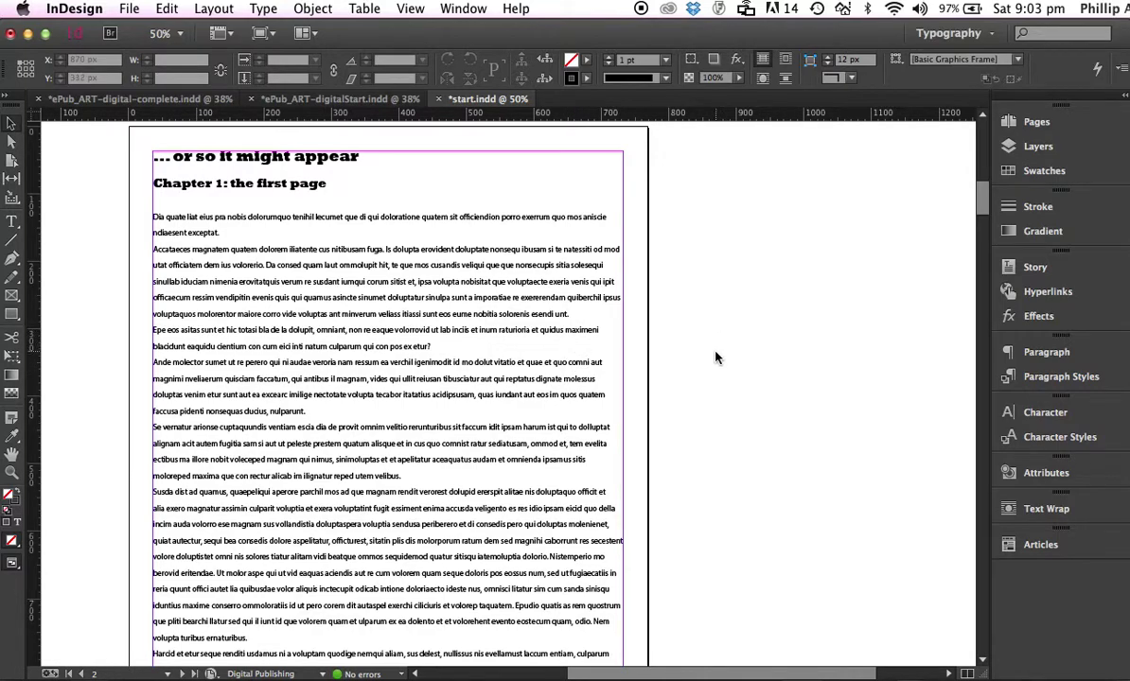
Set the space after paragraphs in the body paragraph style to 8 px.
{"action": "left_click", "coordinate": [1008, 377]}
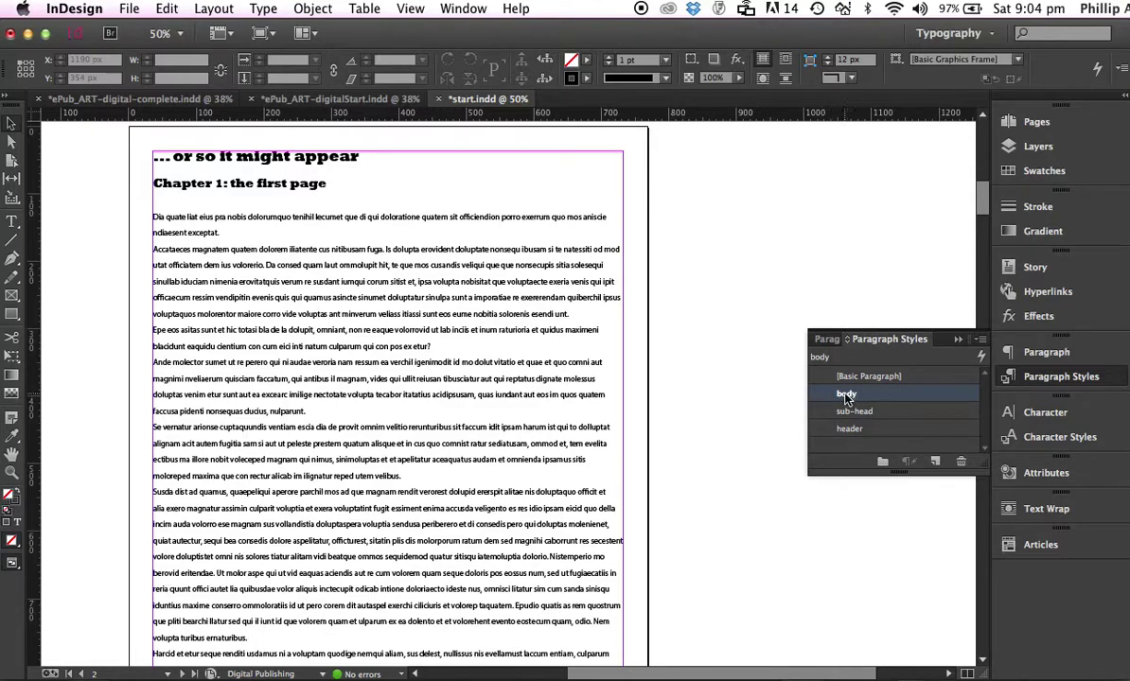
{"action": "double_click", "coordinate": [849, 396]}
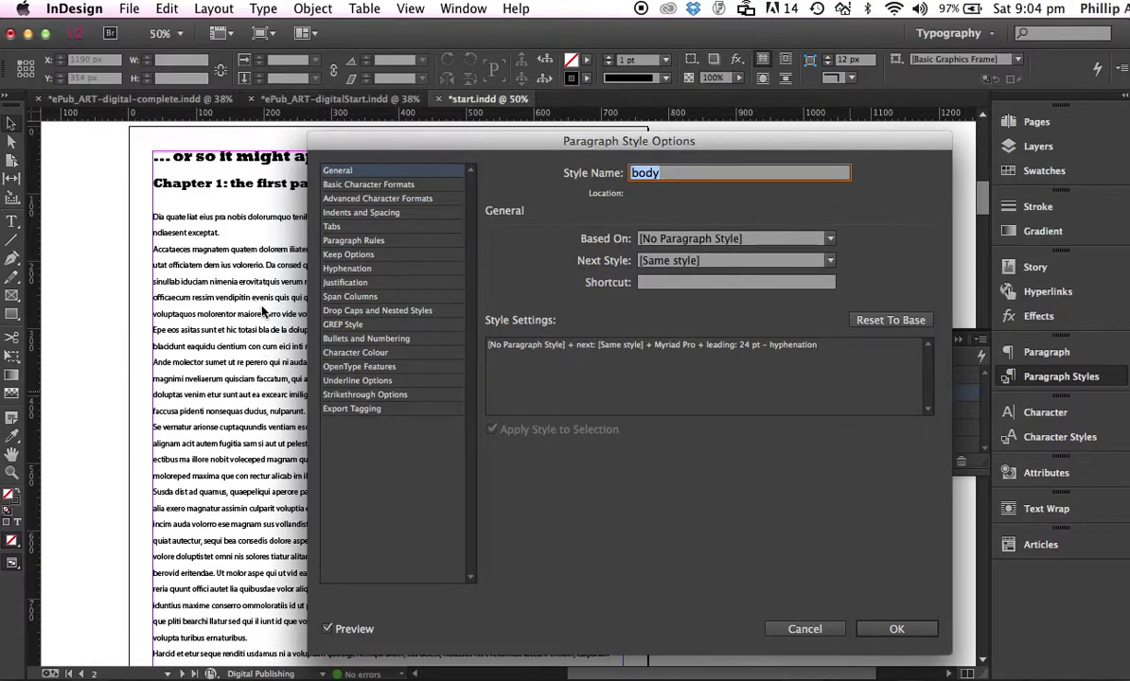
{"action": "left_click", "coordinate": [378, 217]}
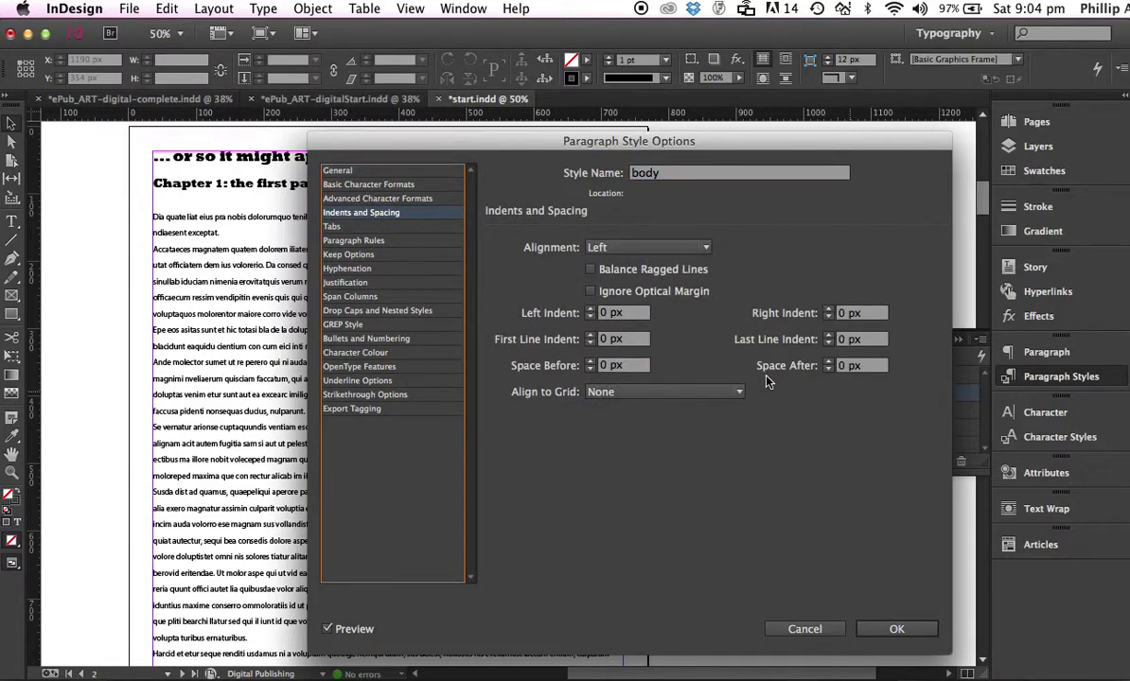
{"action": "left_click", "coordinate": [847, 366]}
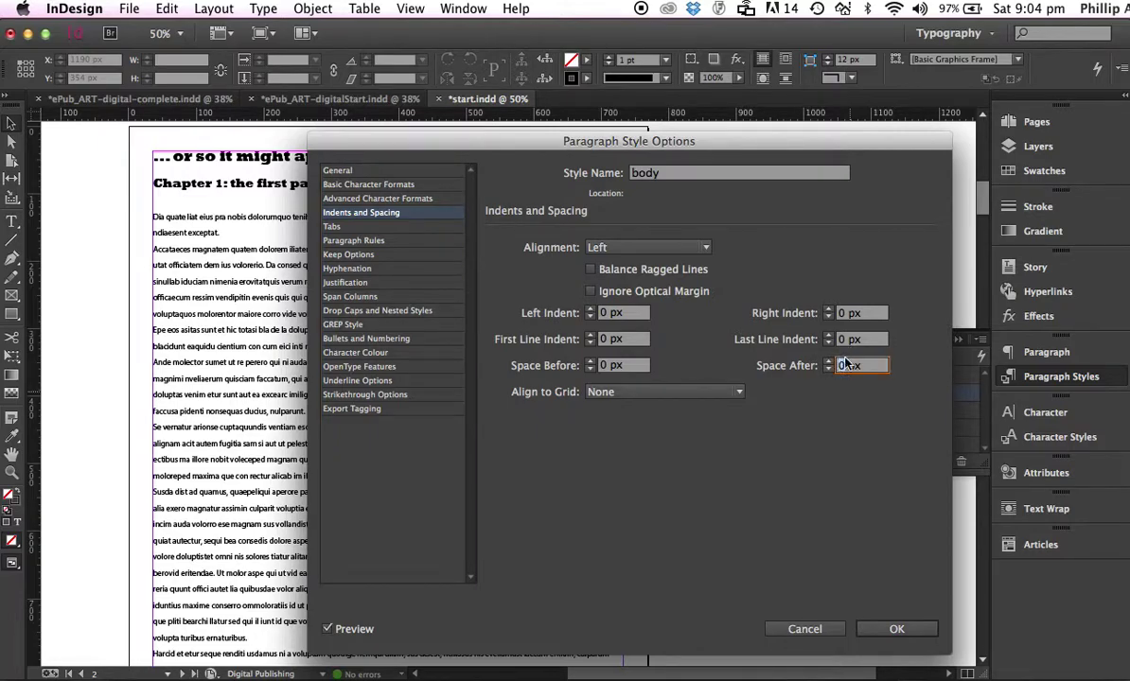
{"action": "type", "text": "8"}
{"action": "left_click", "coordinate": [896, 630]}
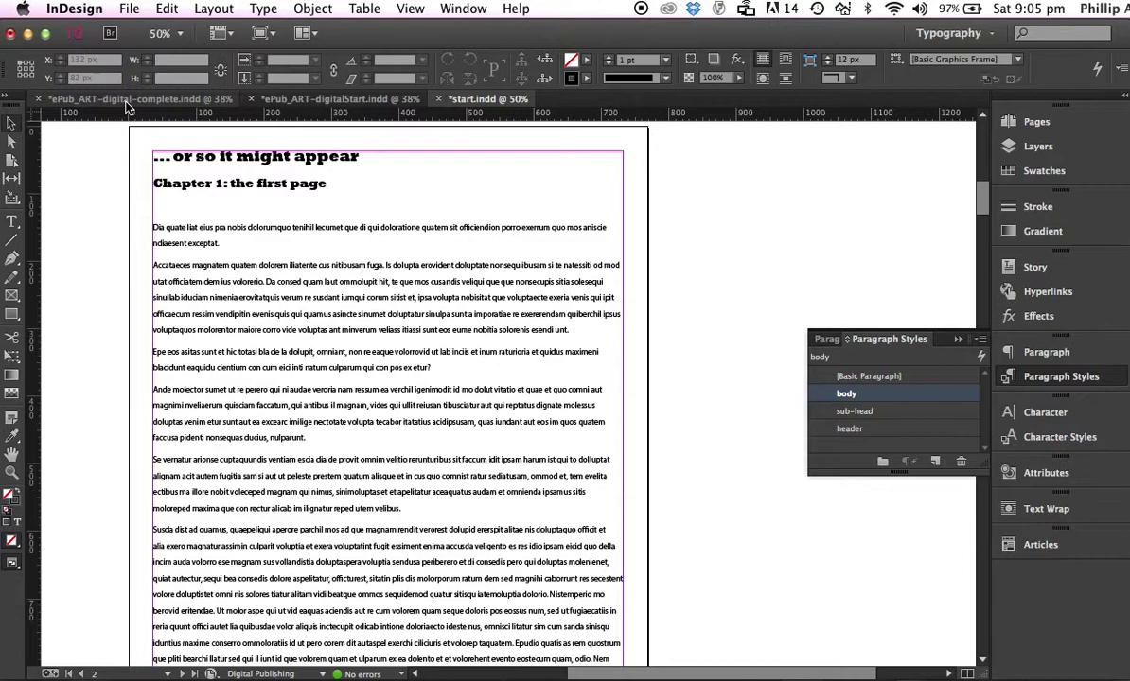
Place the image head-spineArt_dps.psd beside the page in a frame about 489 px square.
{"action": "left_click", "coordinate": [131, 11]}
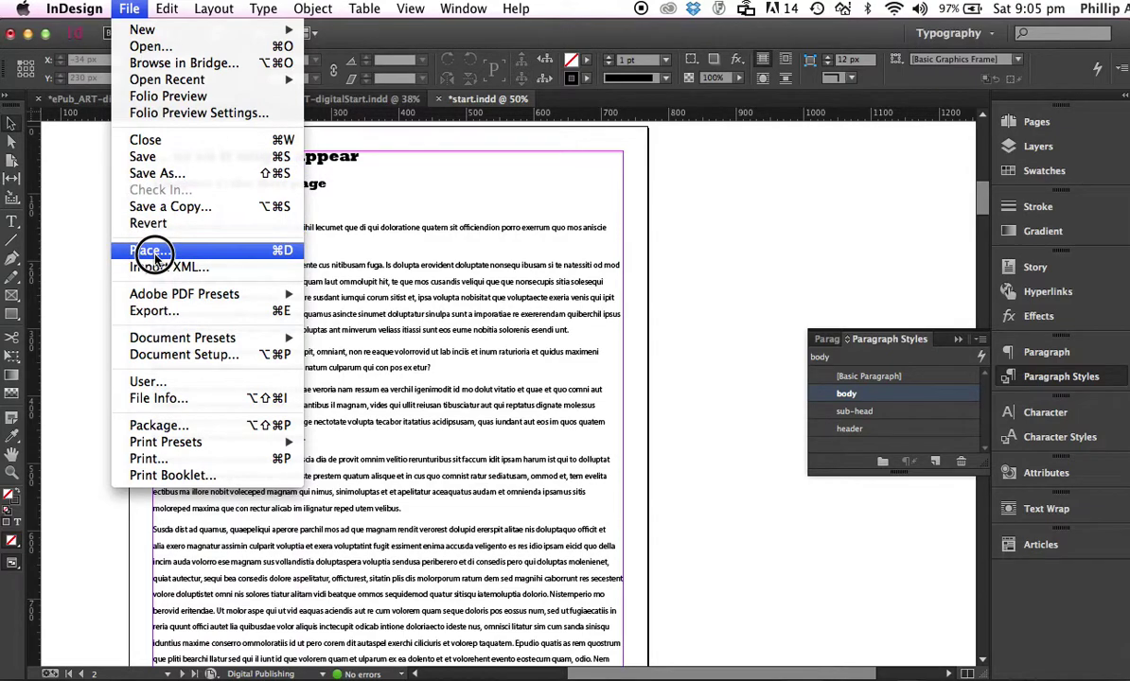
{"action": "left_click", "coordinate": [228, 254]}
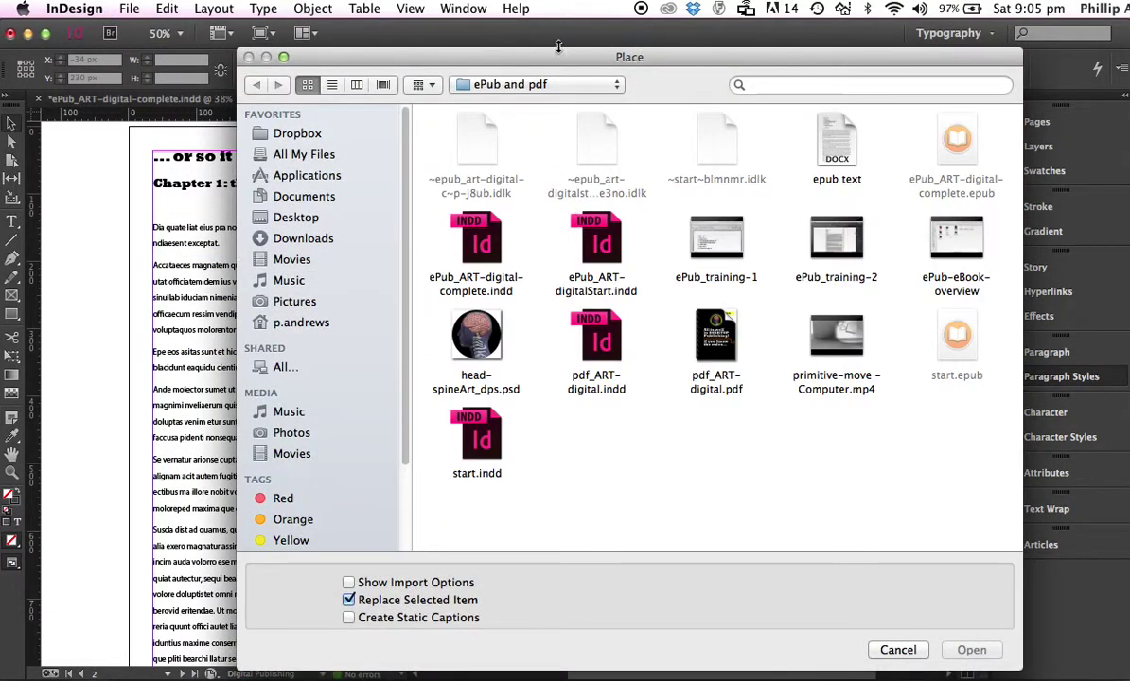
{"action": "left_click_drag", "start_coordinate": [552, 53], "coordinate": [405, 26]}
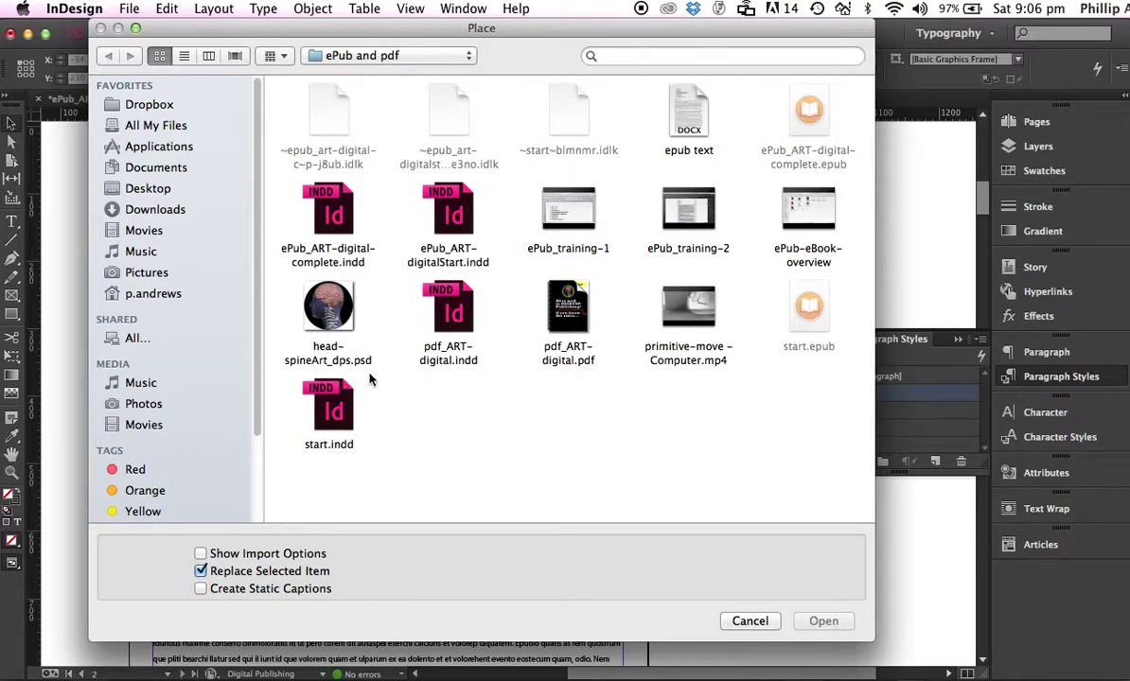
{"action": "left_click", "coordinate": [336, 302]}
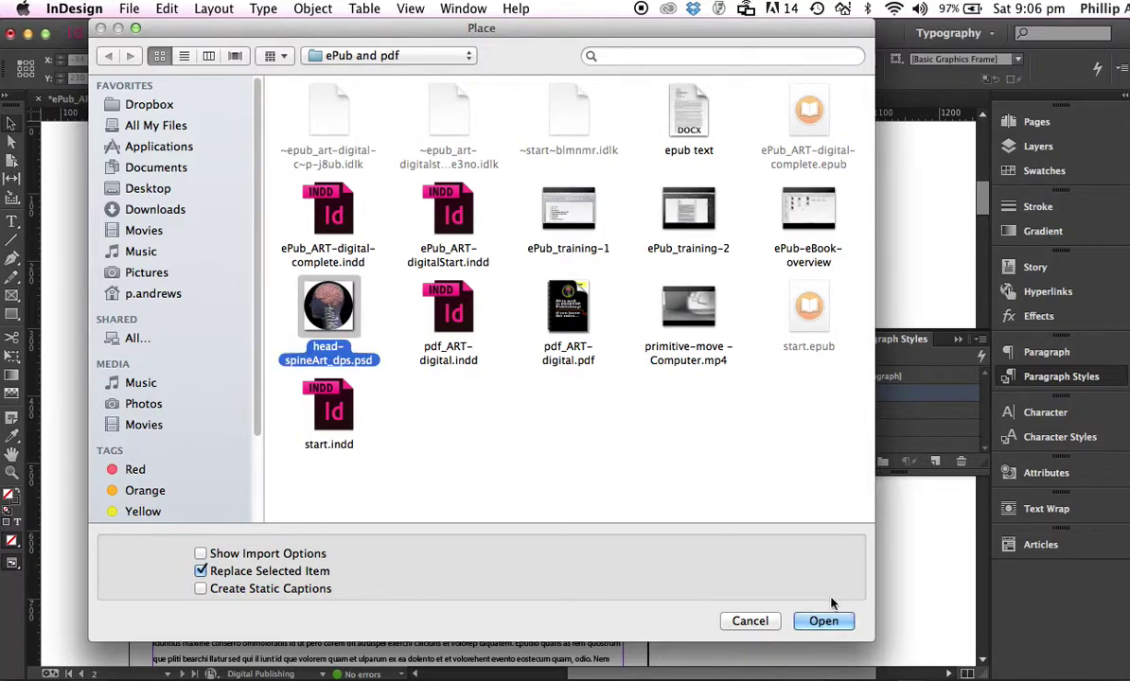
{"action": "left_click", "coordinate": [823, 621]}
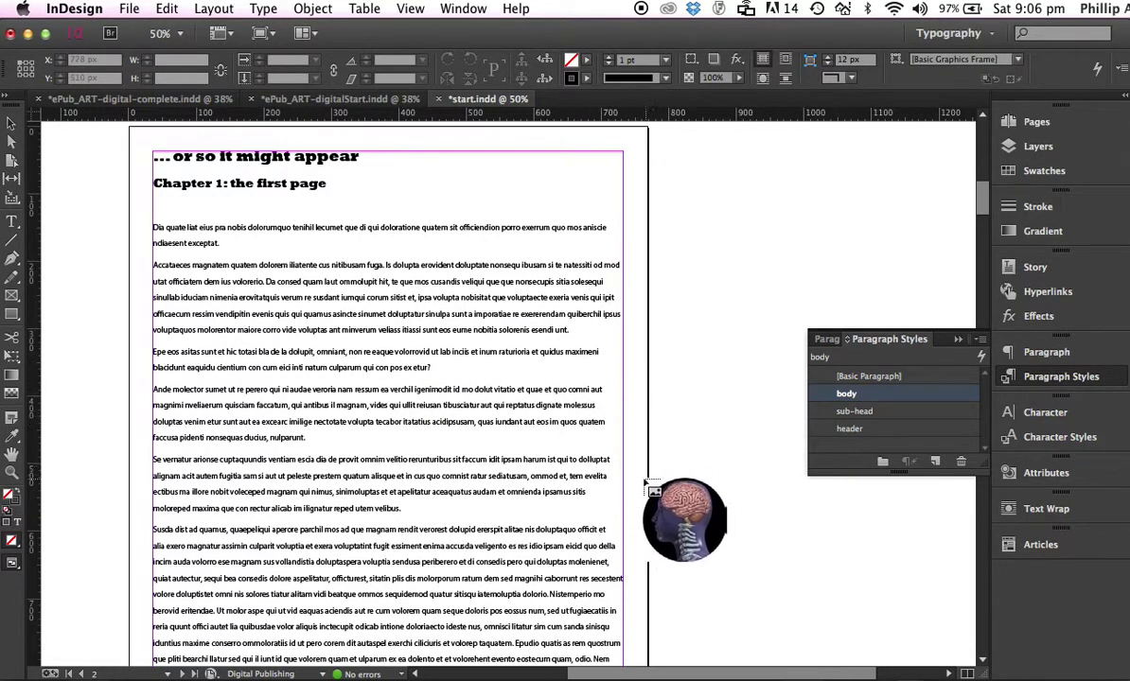
{"action": "left_click_drag", "start_coordinate": [639, 480], "coordinate": [965, 663]}
Scale the head image down to about 386 px square and position it across the page's right edge at about X 494, Y 476 px.
{"action": "left_click_drag", "start_coordinate": [726, 526], "coordinate": [595, 498]}
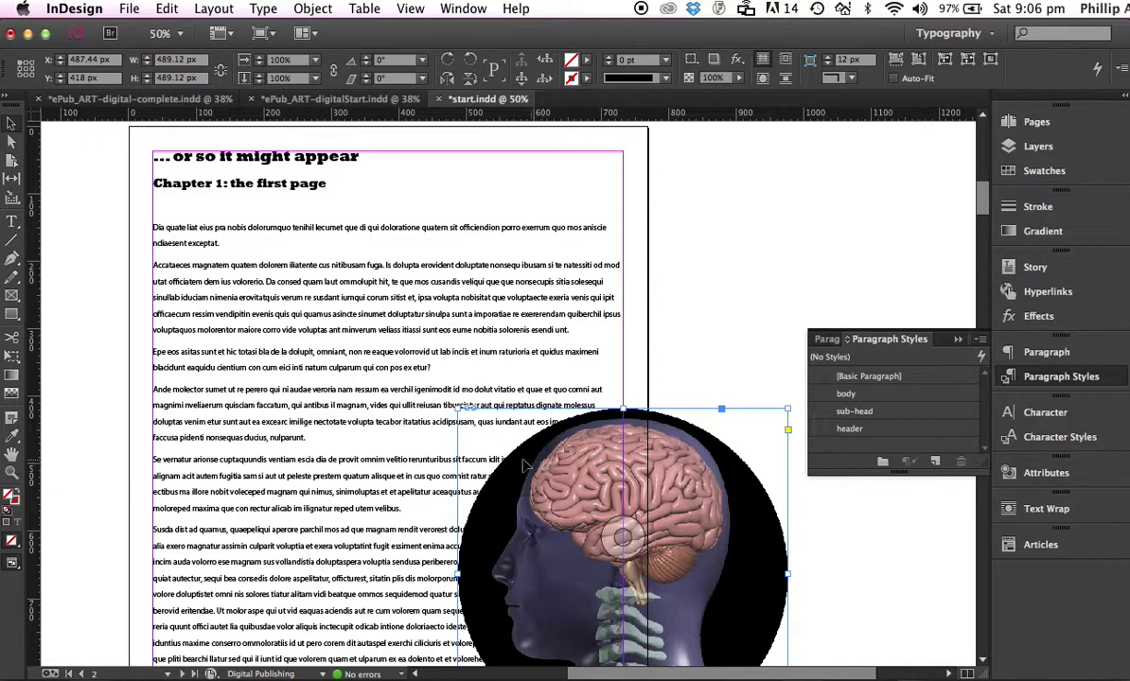
{"action": "left_click", "coordinate": [461, 414]}
{"action": "left_click_drag", "start_coordinate": [461, 410], "coordinate": [532, 486]}
{"action": "left_click_drag", "start_coordinate": [685, 539], "coordinate": [531, 516]}
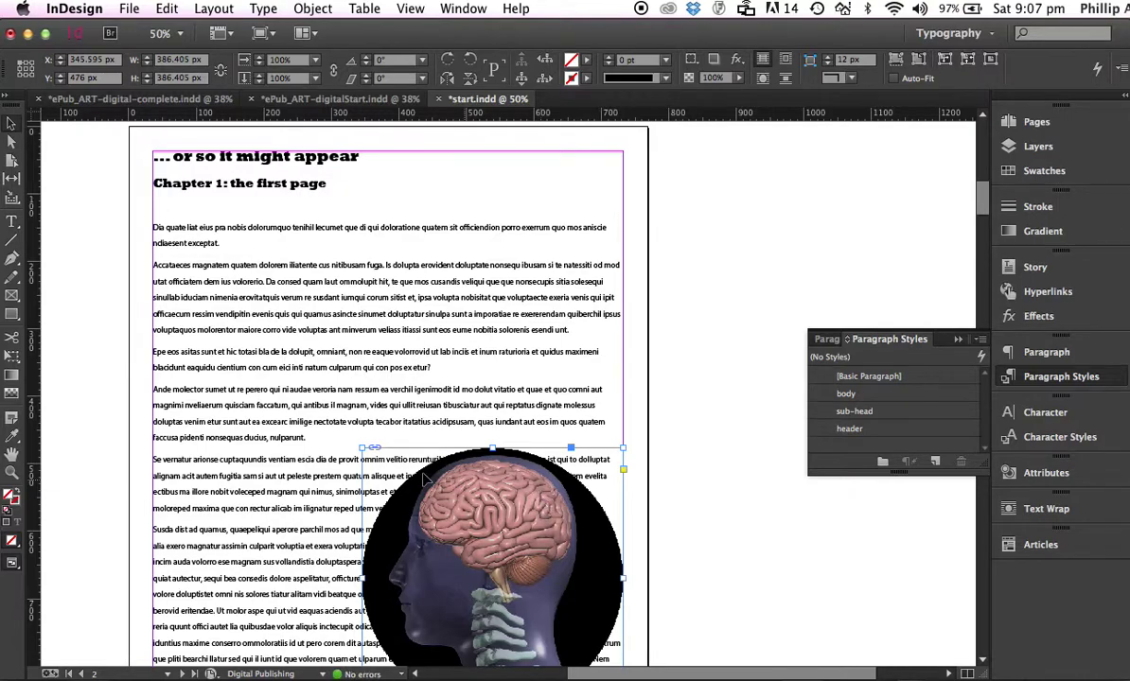
{"action": "left_click_drag", "start_coordinate": [522, 499], "coordinate": [610, 492]}
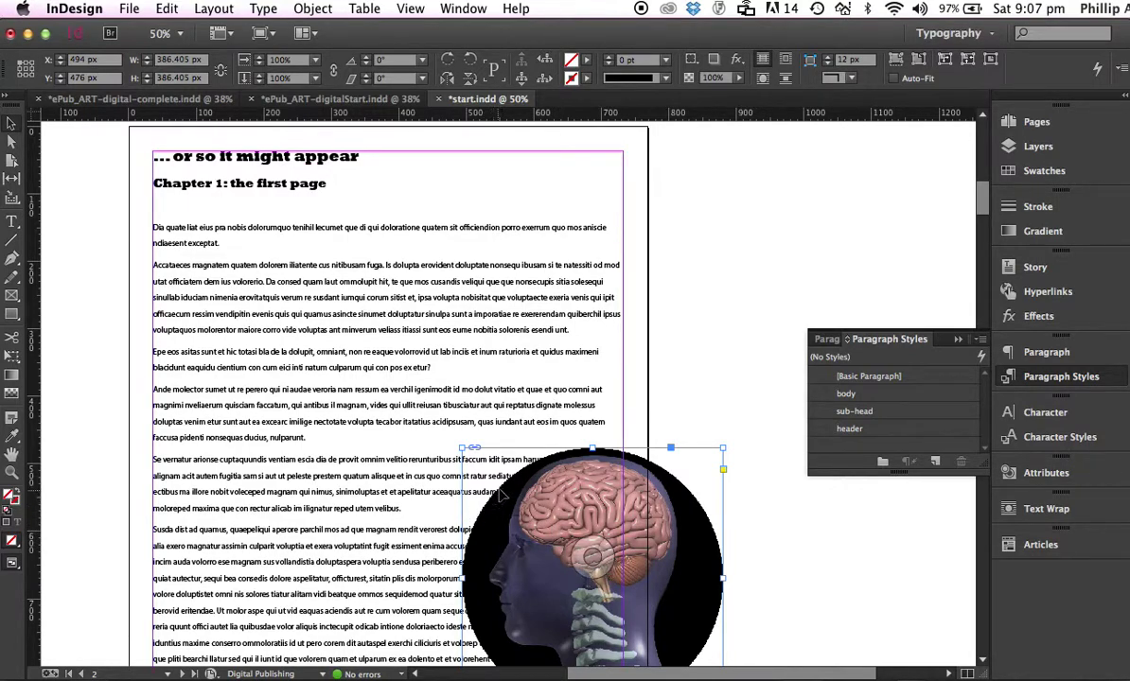
Resize the head image to about 387 px square and anchor it to the end of the paragraph ending in "nonsequas ducius, nulparunt.".
{"action": "scroll", "coordinate": [970, 213], "scroll_direction": "down", "scroll_amount": 5}
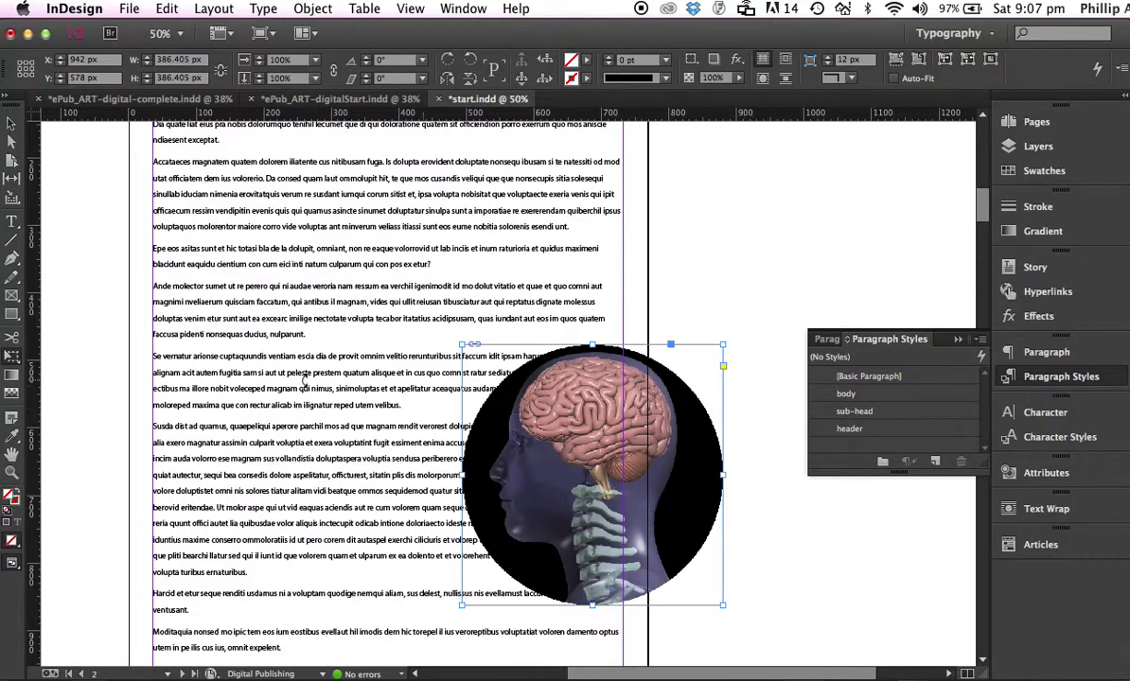
{"action": "left_click", "coordinate": [69, 221]}
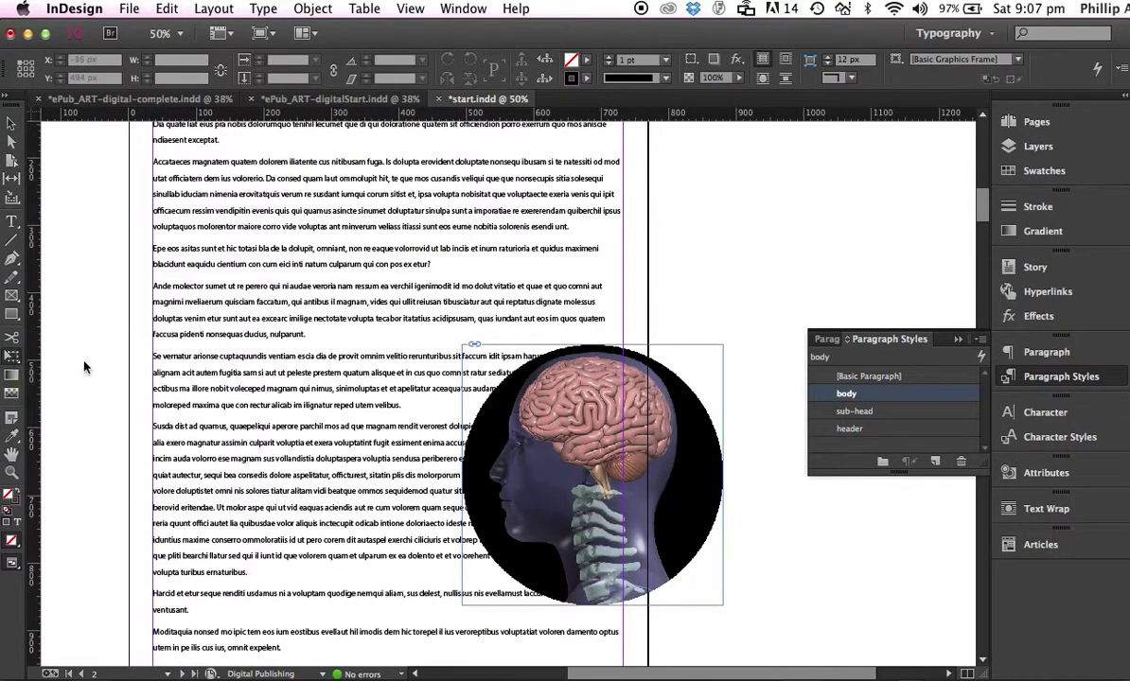
{"action": "left_click", "coordinate": [518, 352]}
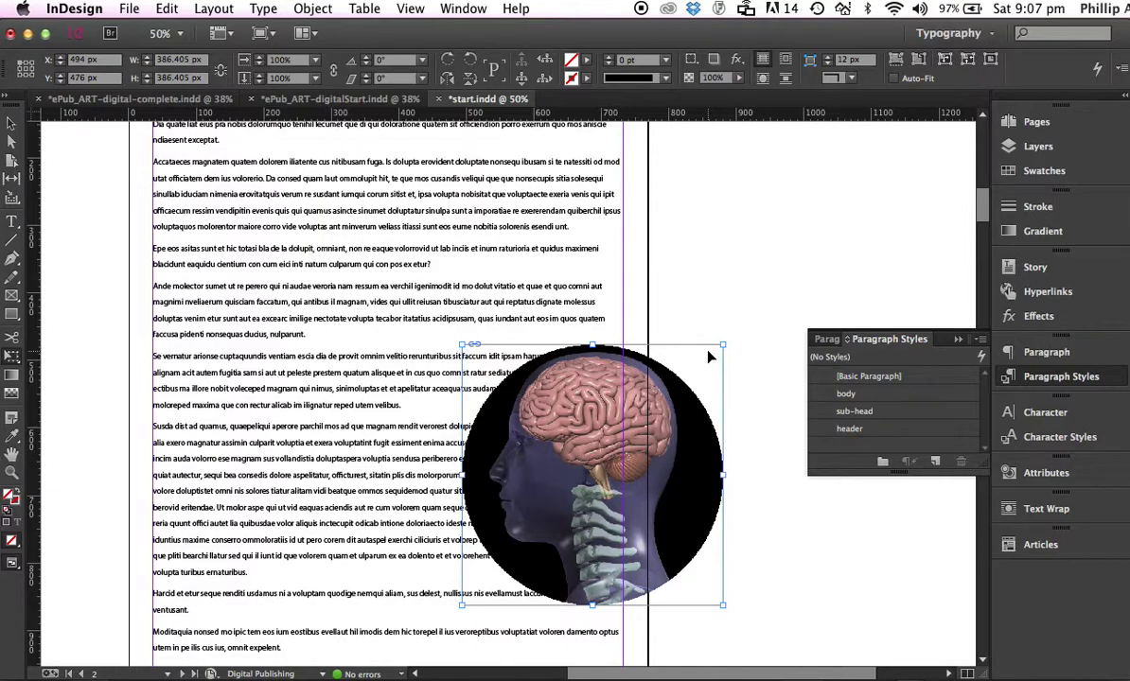
{"action": "mouse_move", "coordinate": [723, 346]}
{"action": "left_mouse_down"}
{"action": "mouse_move", "coordinate": [694, 409]}
{"action": "mouse_move", "coordinate": [726, 352]}
{"action": "left_mouse_up"}
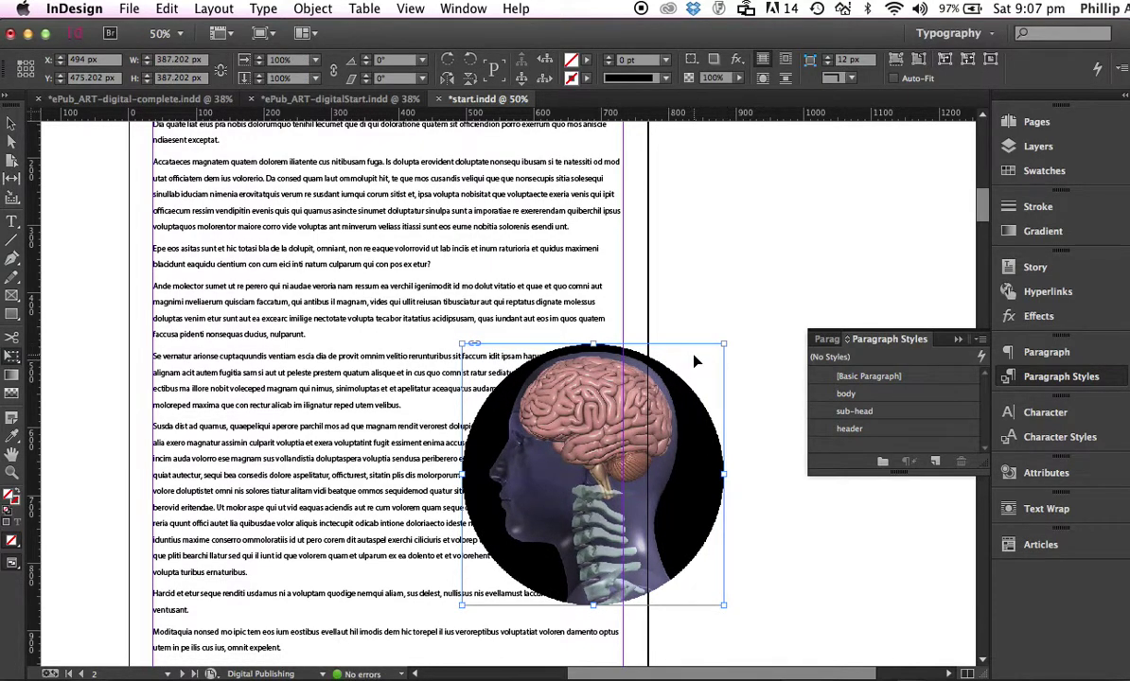
{"action": "left_click", "coordinate": [11, 126]}
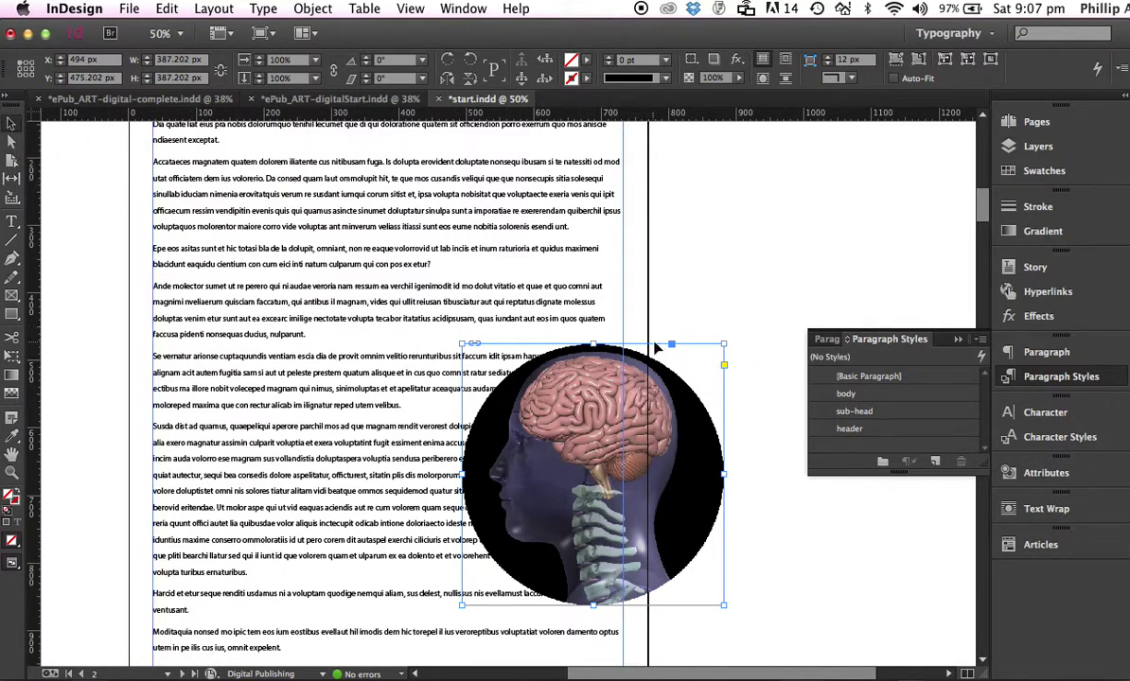
{"action": "left_click_drag", "start_coordinate": [669, 355], "coordinate": [308, 323]}
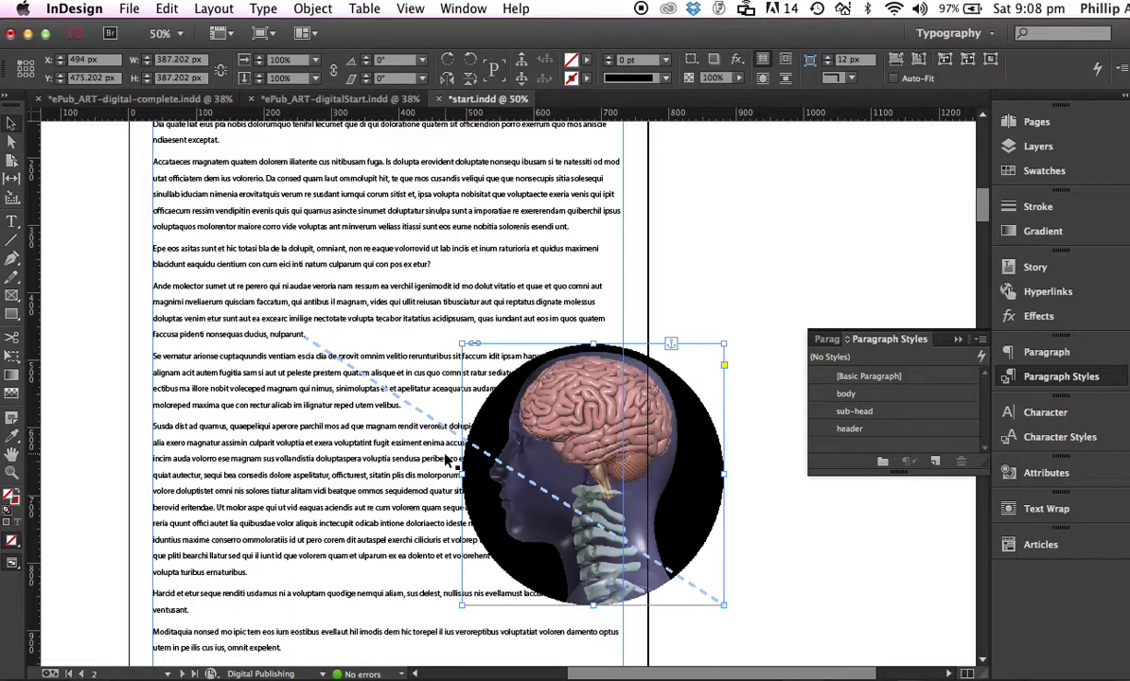
Hide the text threads and show them again.
{"action": "left_click", "coordinate": [411, 11]}
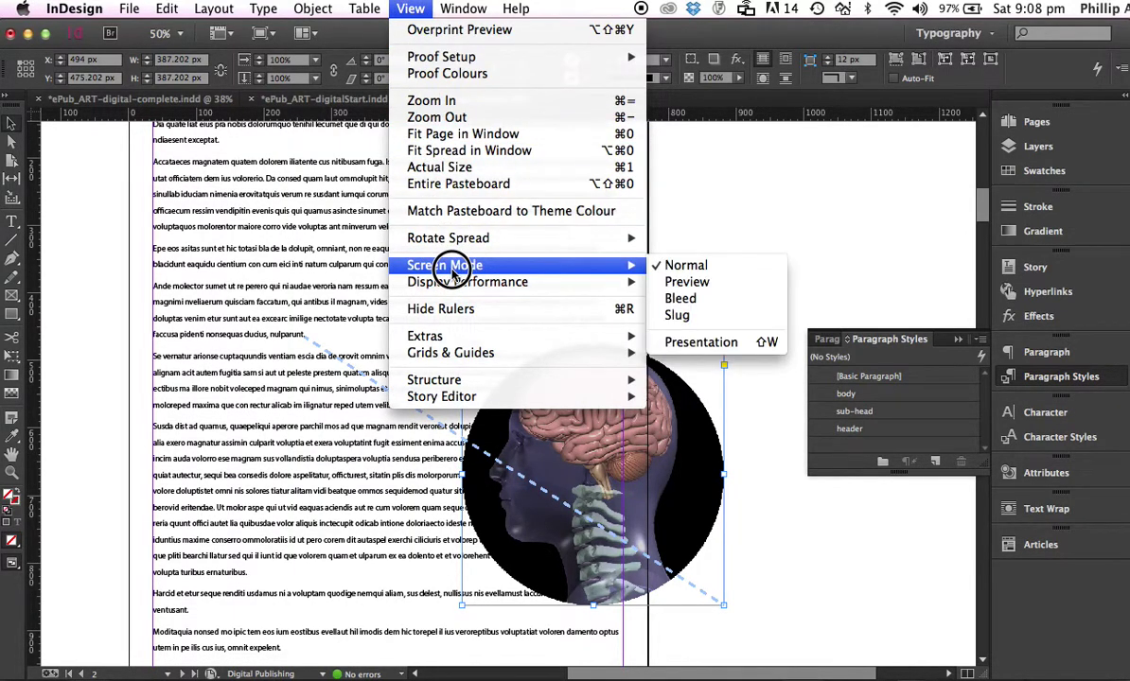
{"action": "mouse_move", "coordinate": [451, 282]}
{"action": "mouse_move", "coordinate": [483, 333]}
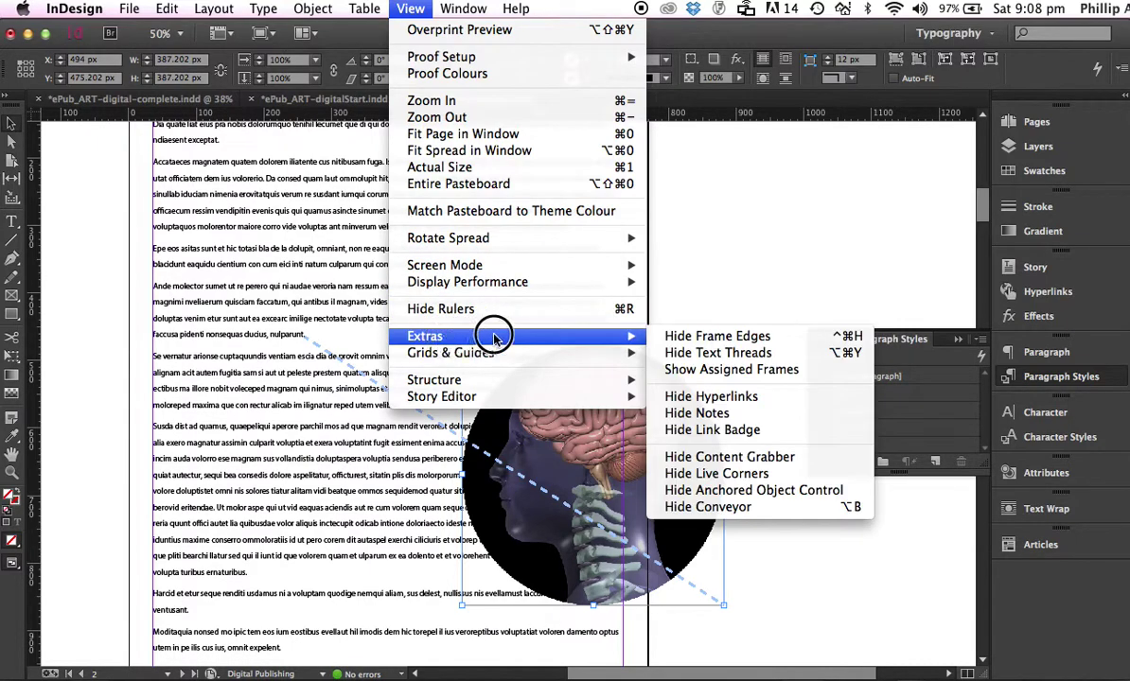
{"action": "left_click", "coordinate": [674, 354]}
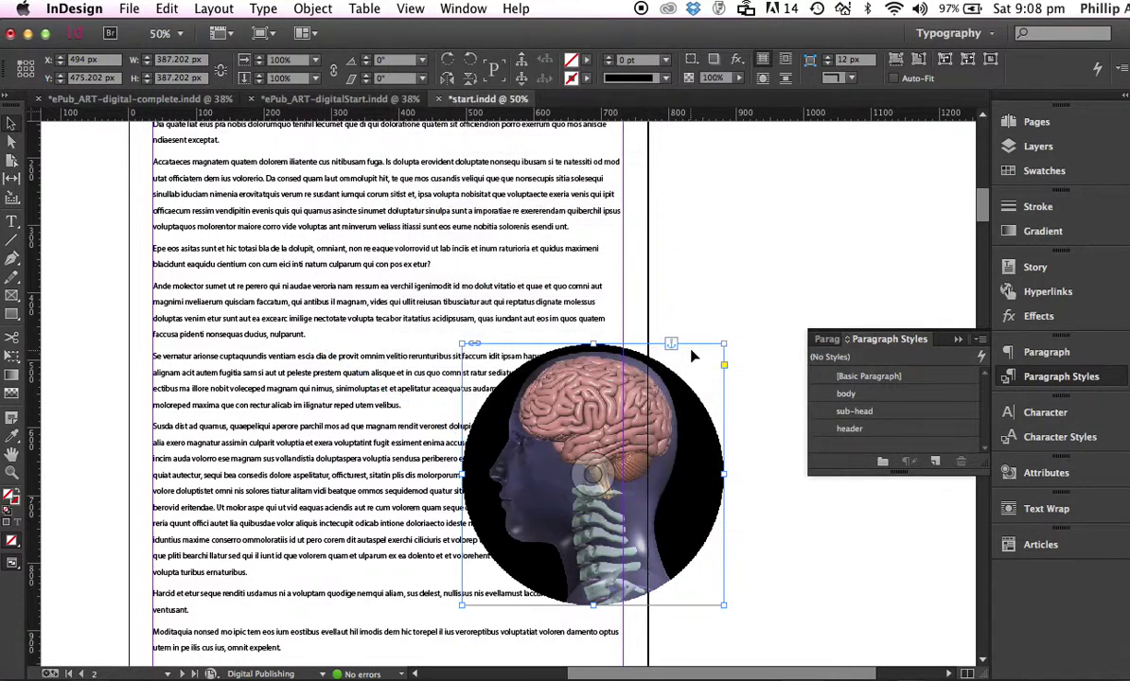
{"action": "left_click", "coordinate": [409, 9]}
{"action": "mouse_move", "coordinate": [461, 352]}
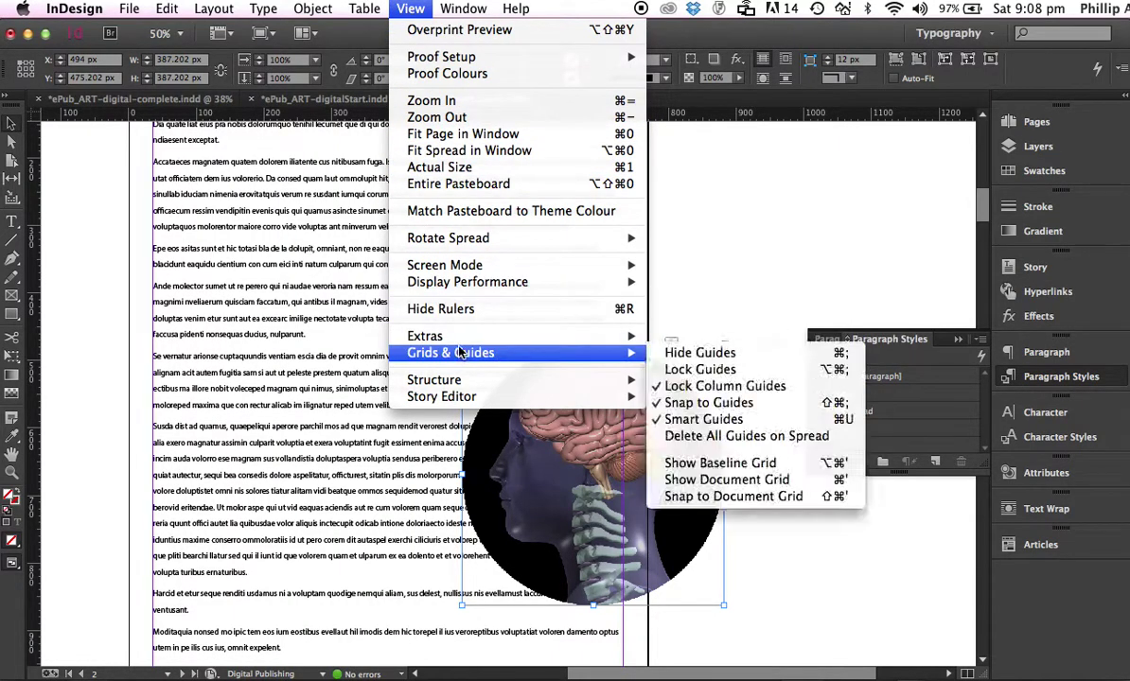
{"action": "left_click", "coordinate": [693, 355]}
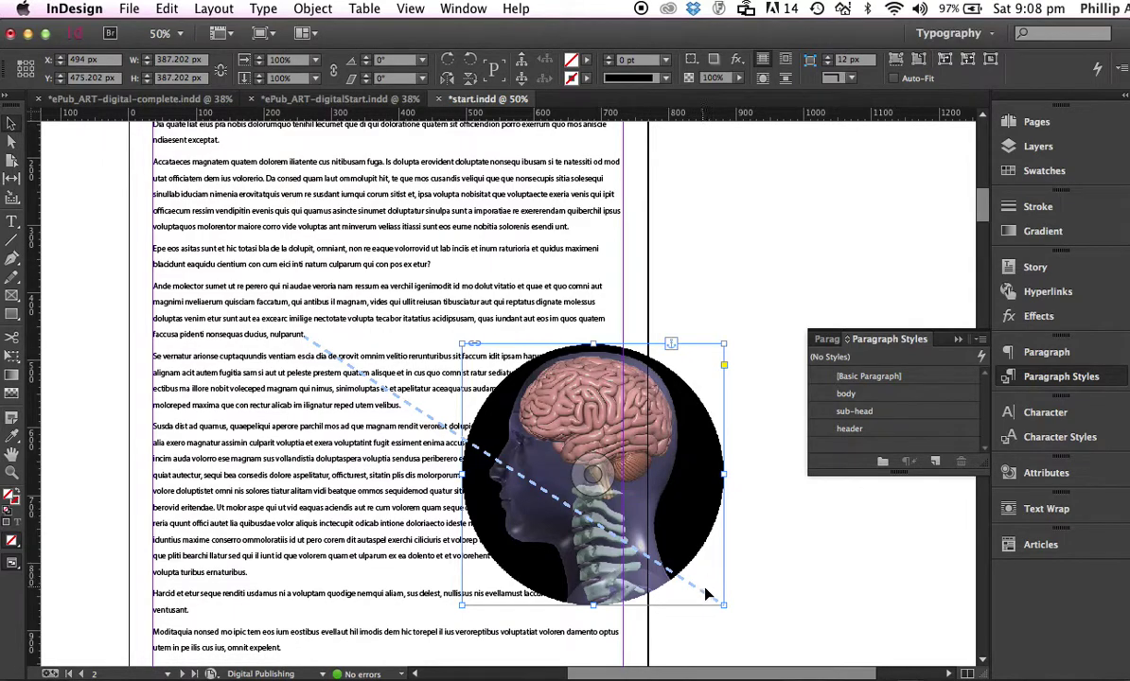
Set the anchored head image's reference point to its top-left corner and move the image back to about X 527, Y 482 px.
{"action": "right_click", "coordinate": [671, 348]}
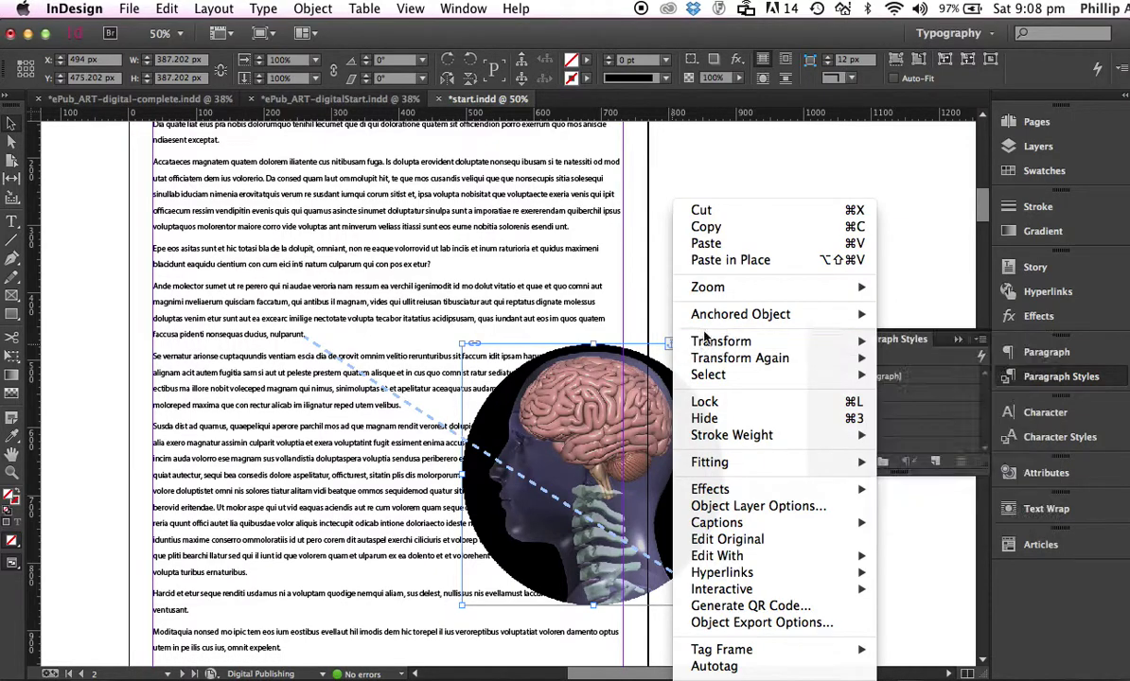
{"action": "mouse_move", "coordinate": [719, 322]}
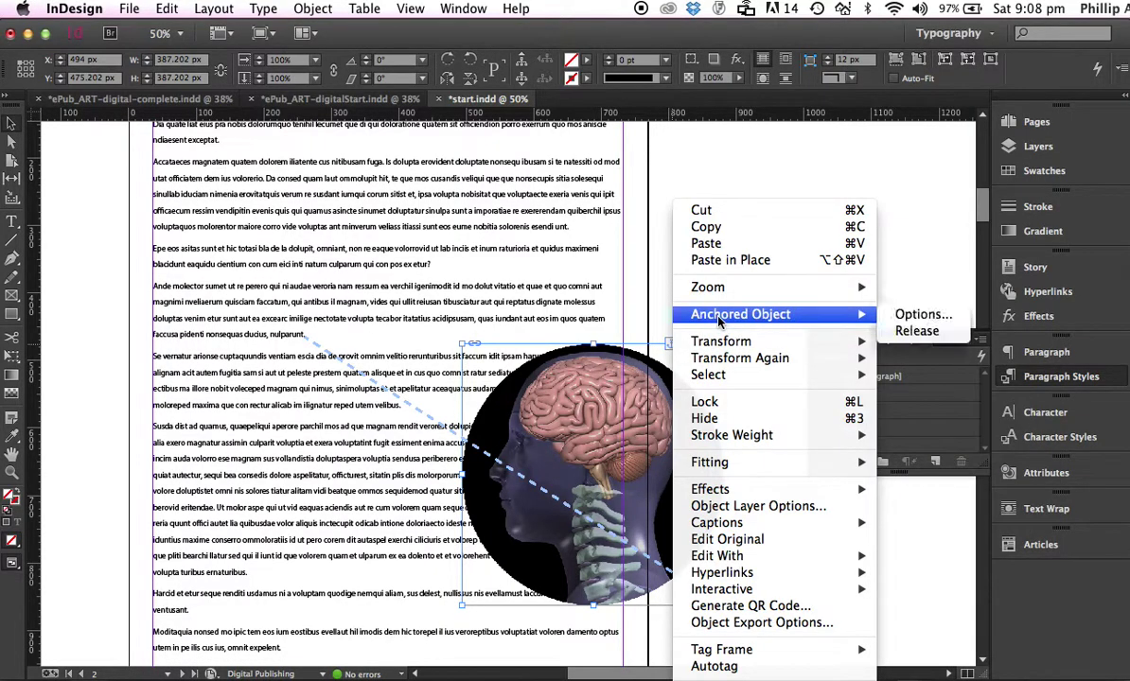
{"action": "left_click", "coordinate": [911, 319]}
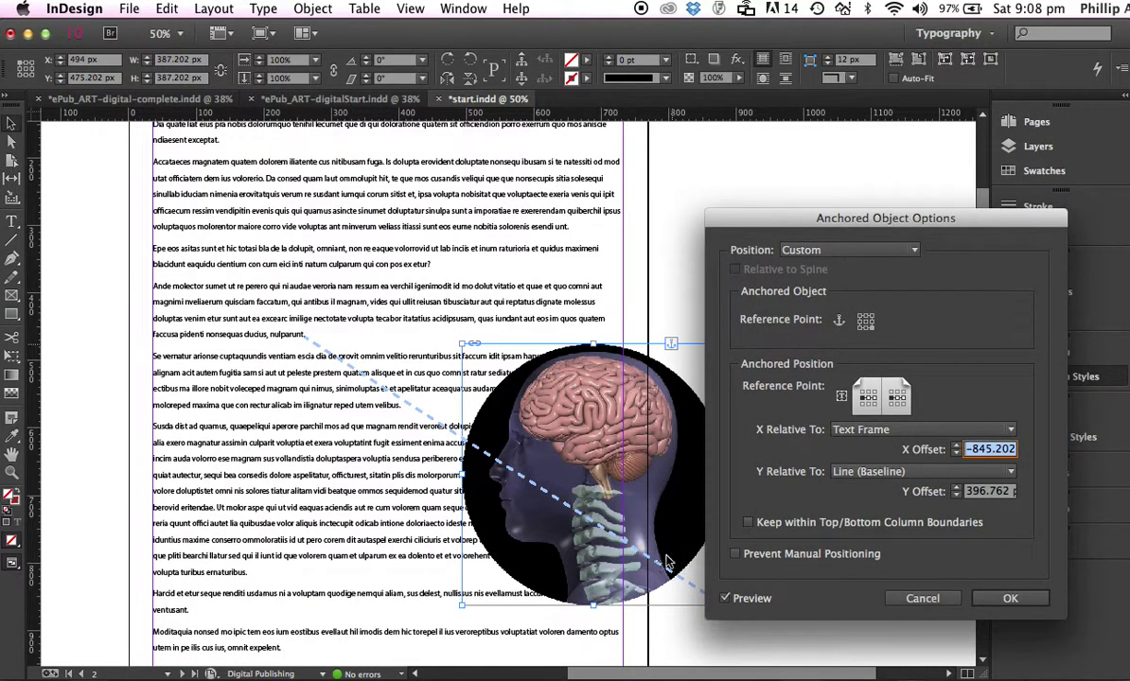
{"action": "left_click_drag", "start_coordinate": [766, 217], "coordinate": [806, 110]}
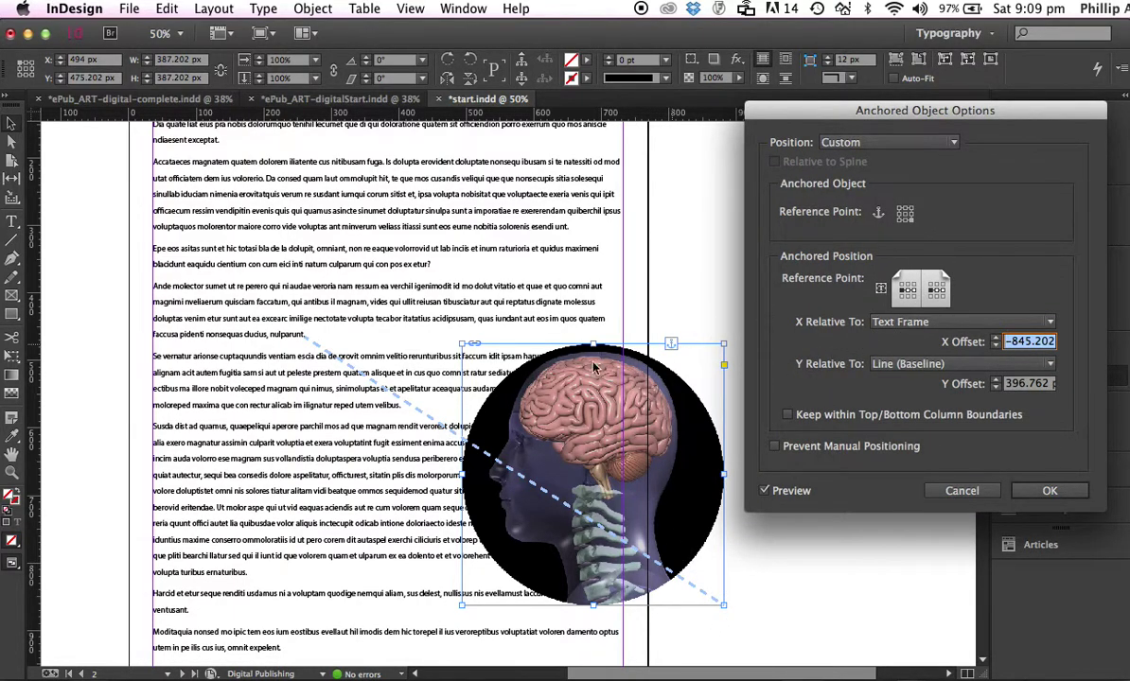
{"action": "left_click", "coordinate": [906, 216]}
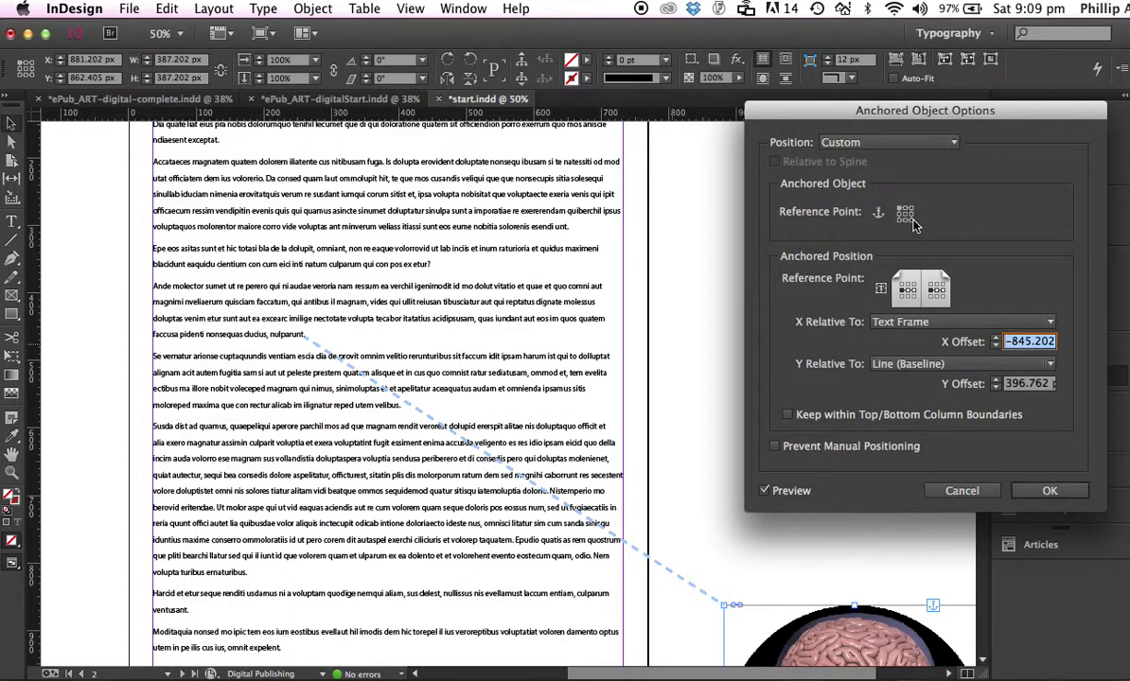
{"action": "left_click", "coordinate": [908, 219]}
{"action": "left_click", "coordinate": [906, 217]}
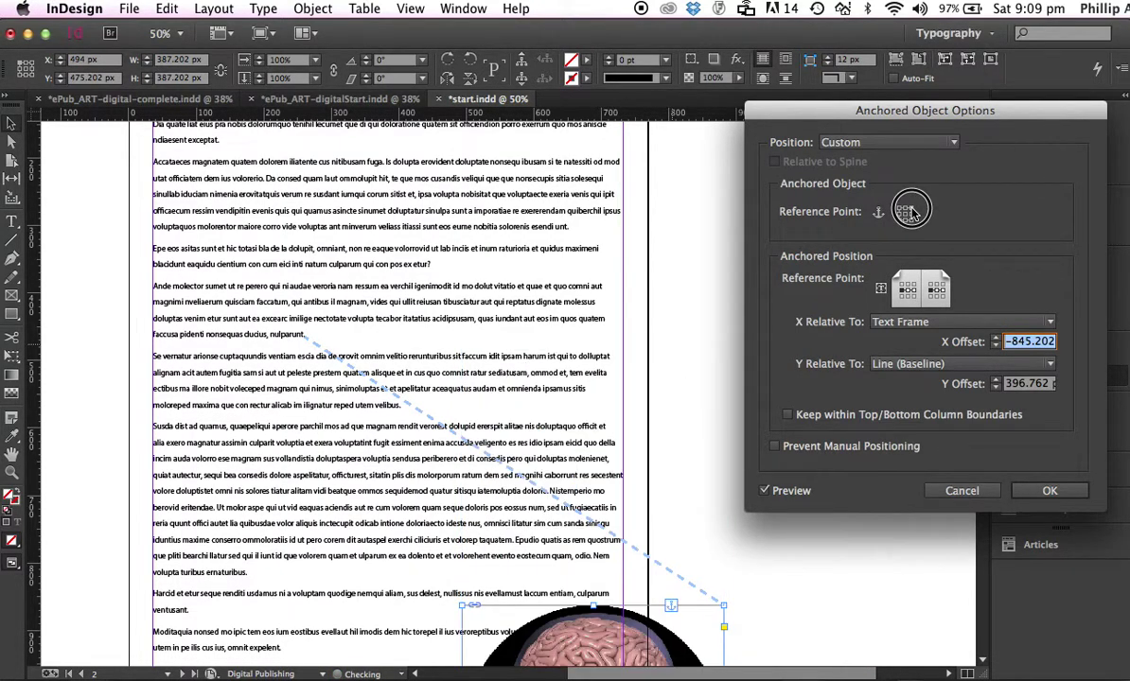
{"action": "left_click", "coordinate": [906, 217]}
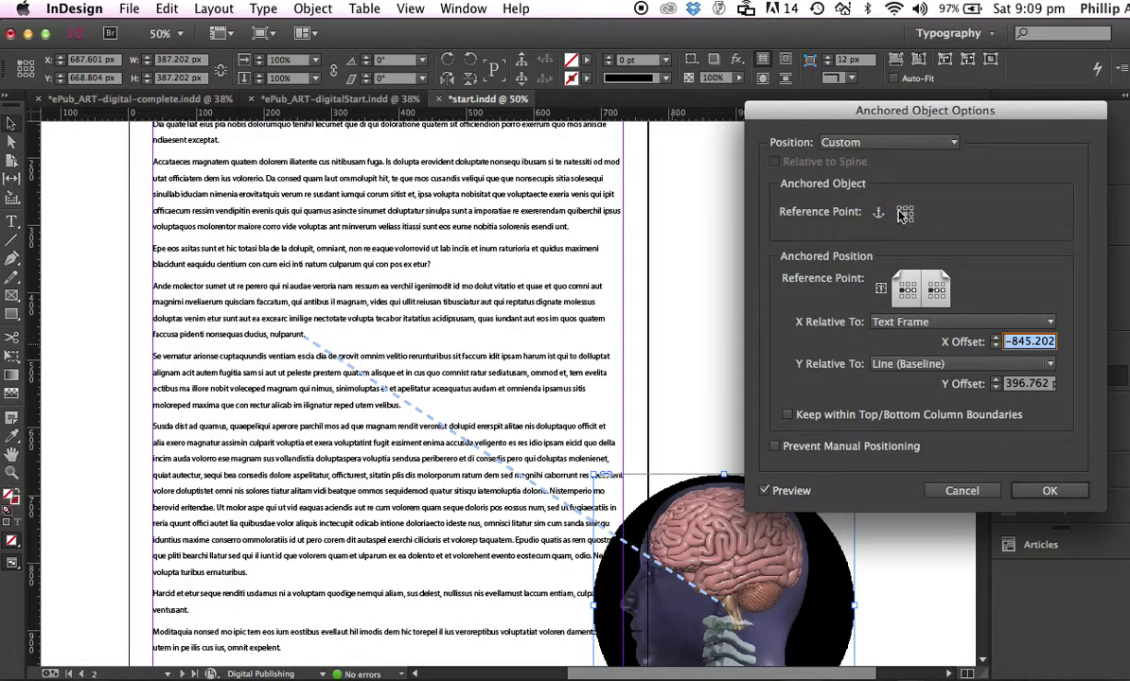
{"action": "left_click", "coordinate": [905, 215]}
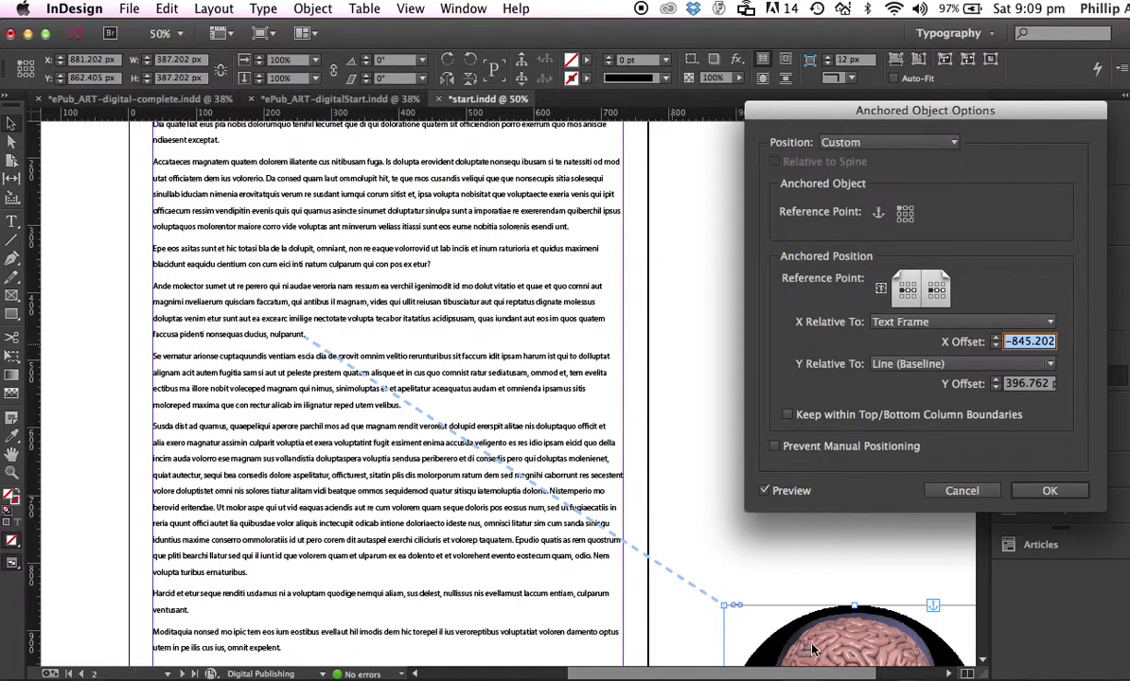
{"action": "left_click", "coordinate": [1048, 491]}
{"action": "left_click_drag", "start_coordinate": [832, 643], "coordinate": [594, 386]}
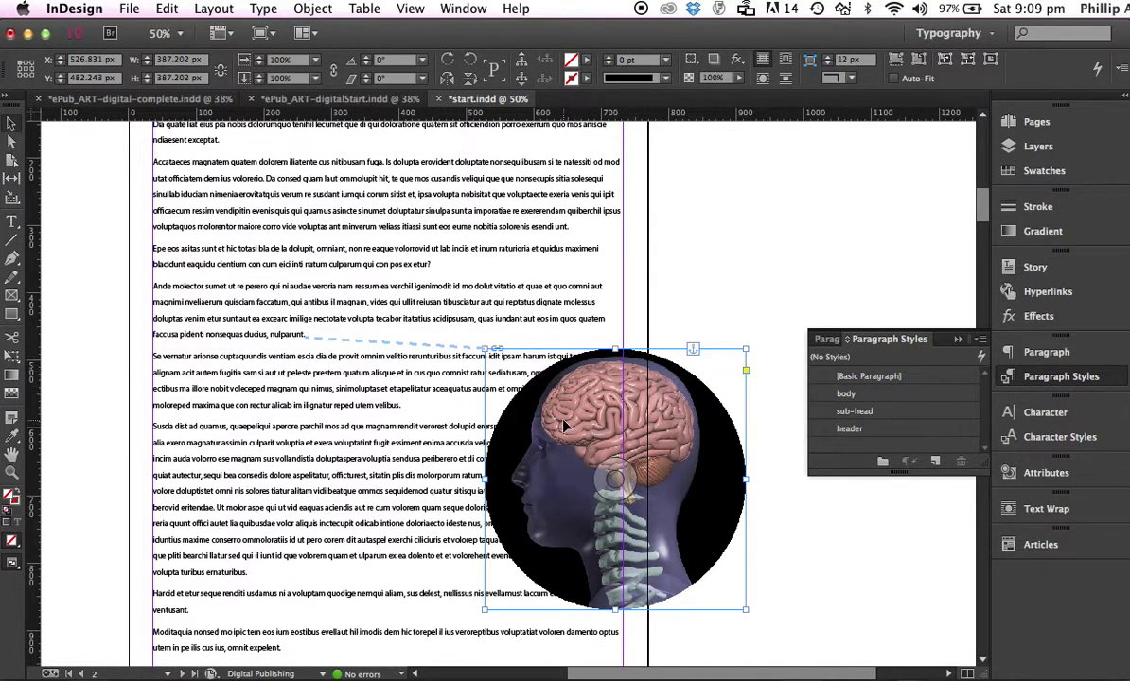
Review the anchored head image's Anchored Object Options, including the available position types.
{"action": "right_click", "coordinate": [693, 351]}
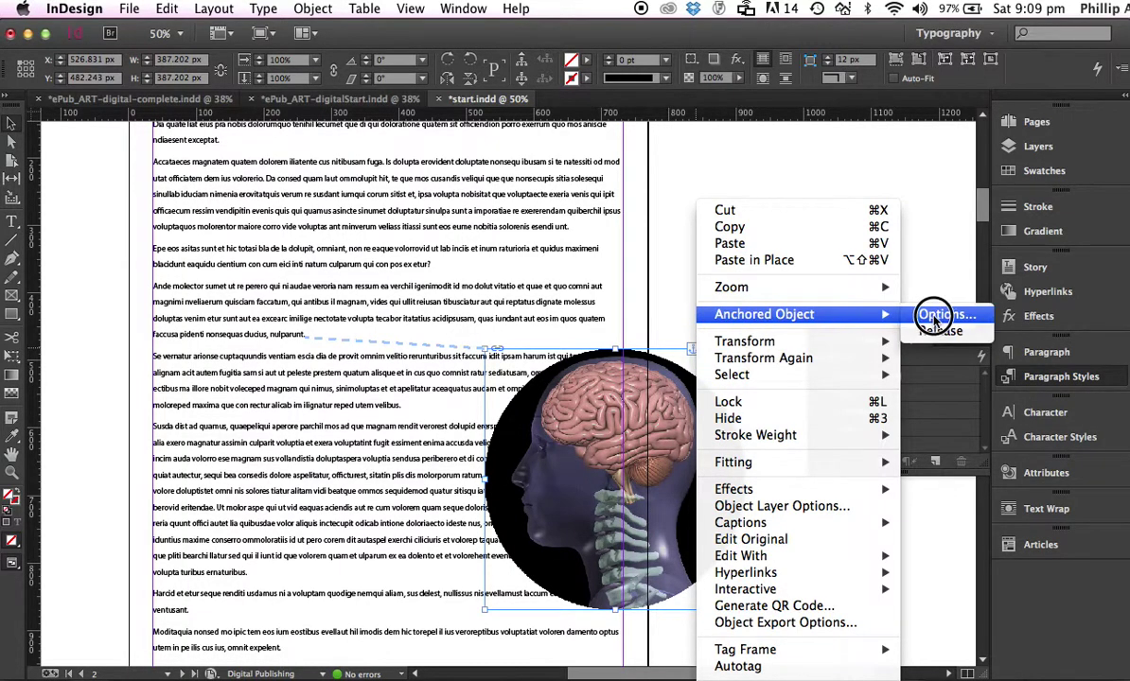
{"action": "left_click", "coordinate": [937, 315]}
{"action": "left_click_drag", "start_coordinate": [852, 113], "coordinate": [594, 102]}
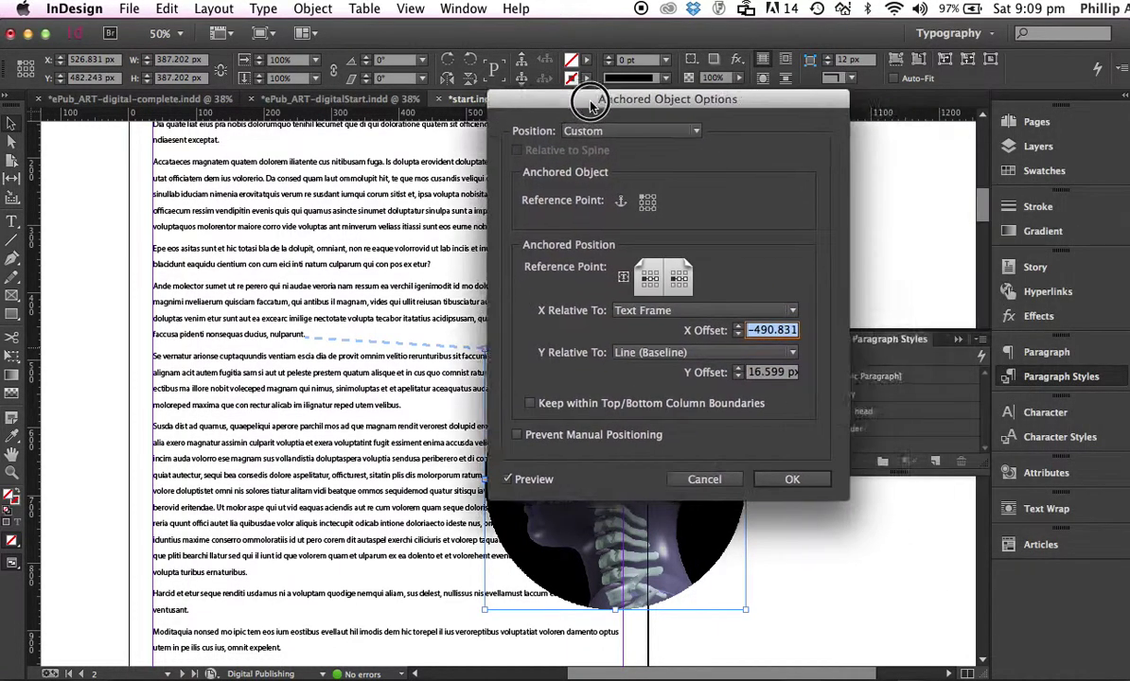
{"action": "left_click", "coordinate": [643, 133]}
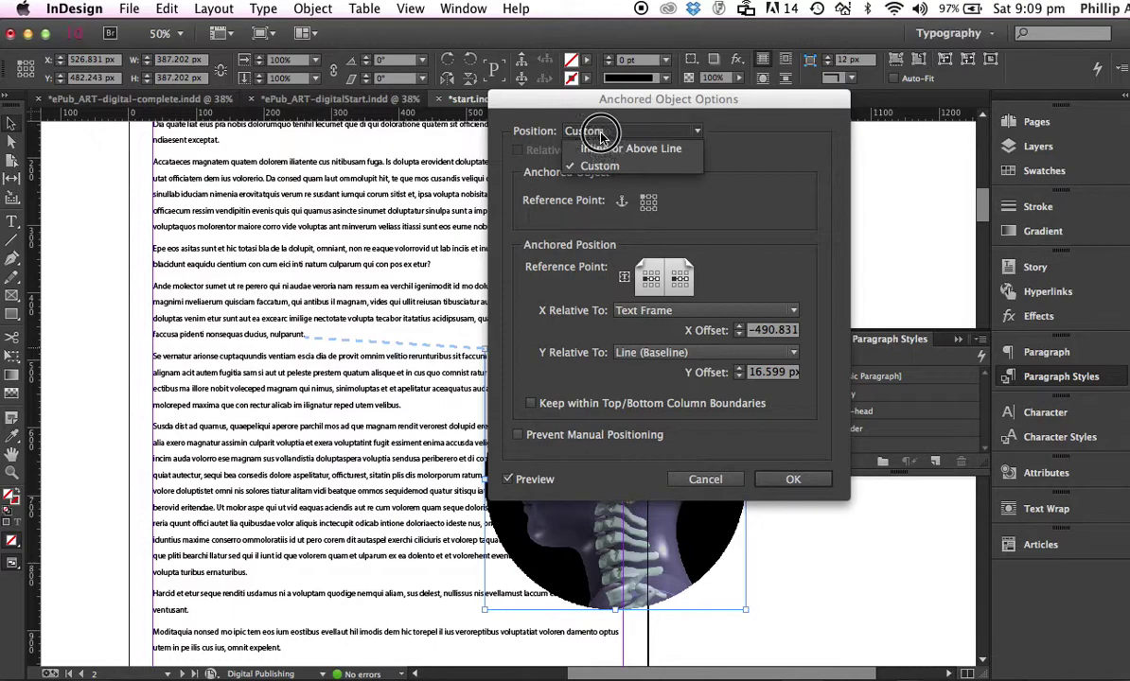
{"action": "left_click", "coordinate": [793, 479]}
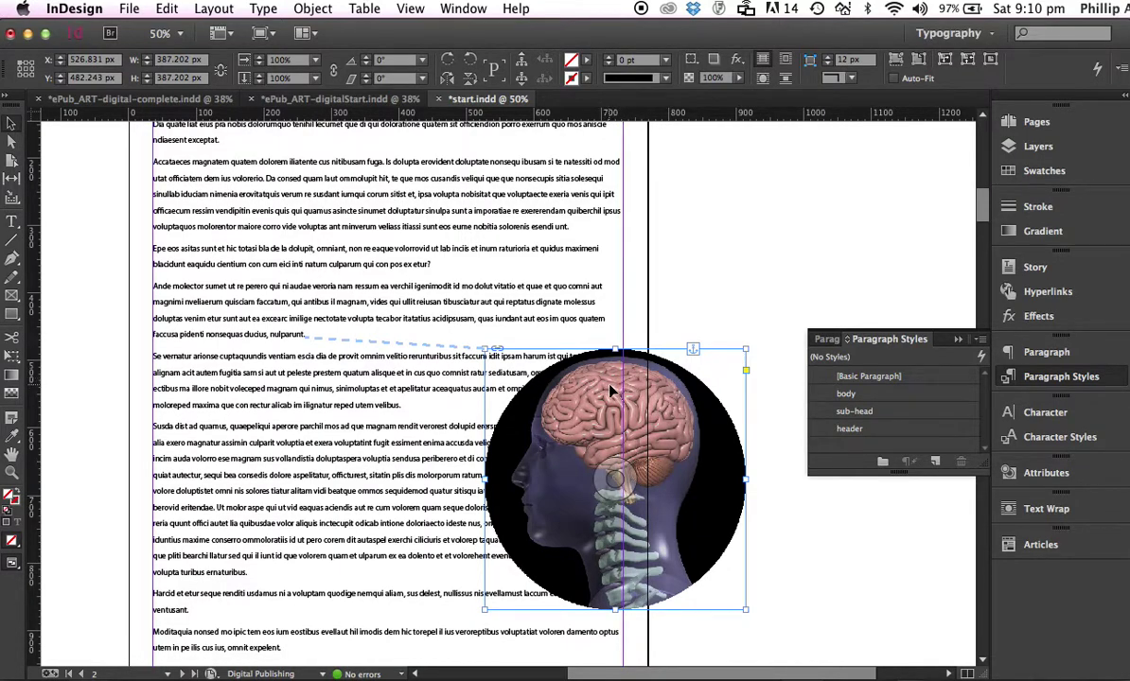
Wrap the text around the head image's bounding box with an 8 px offset on all four sides.
{"action": "left_click", "coordinate": [1034, 510]}
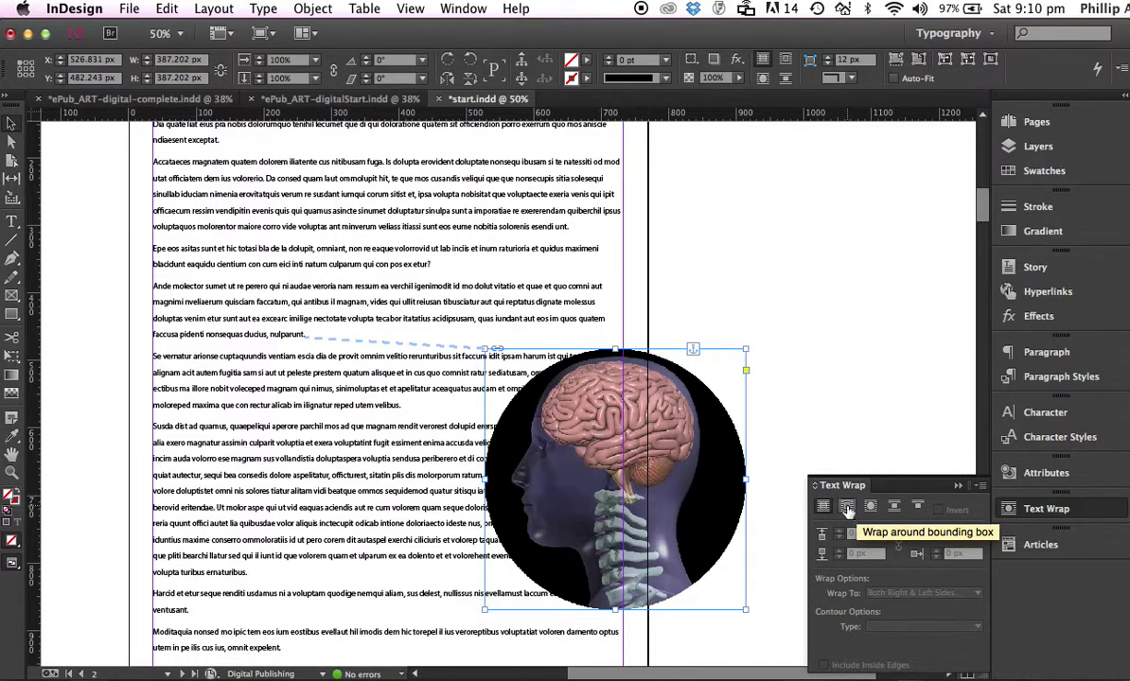
{"action": "left_click", "coordinate": [847, 508]}
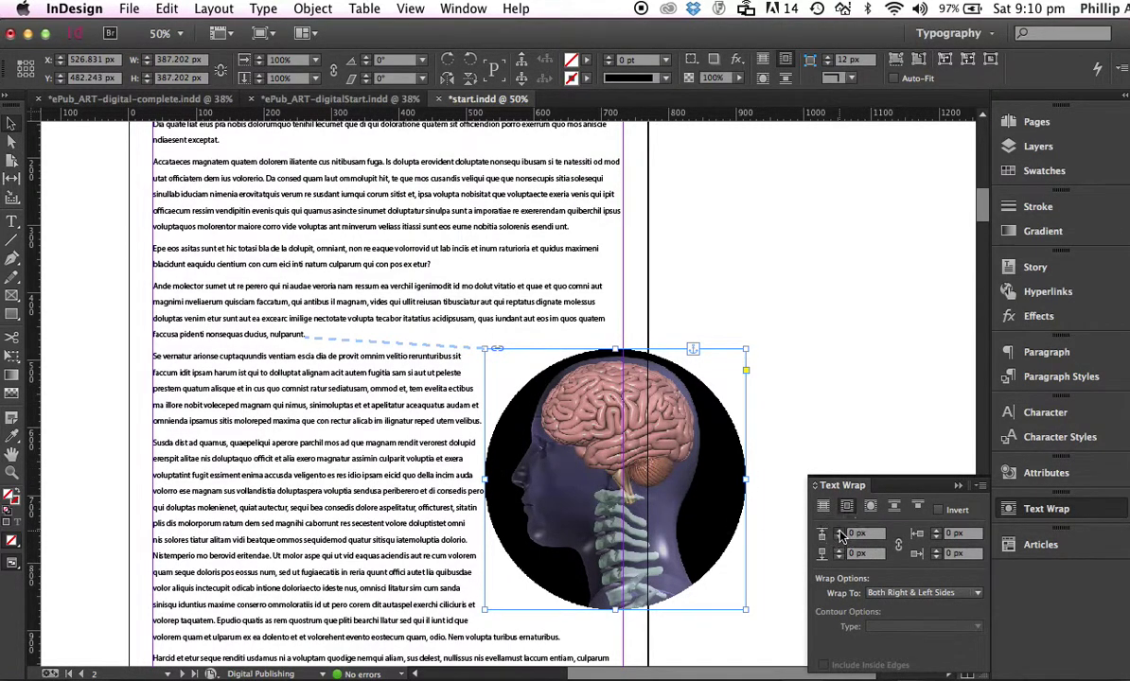
{"action": "left_click", "coordinate": [838, 533]}
{"action": "left_click", "coordinate": [838, 535]}
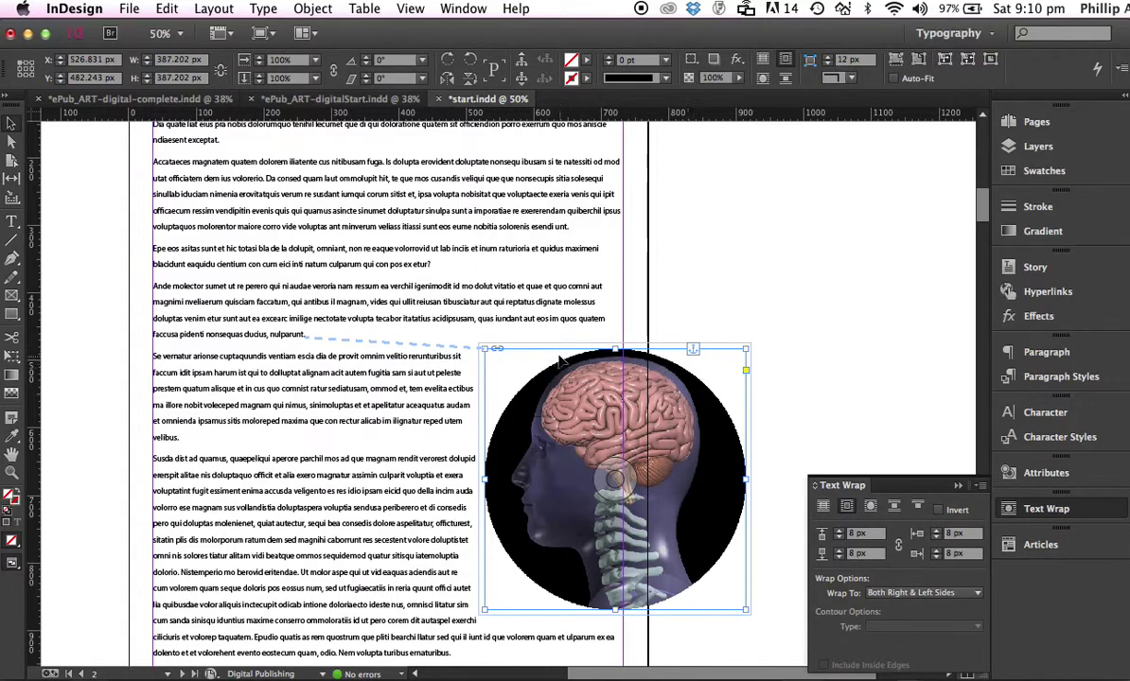
{"action": "left_click", "coordinate": [683, 310]}
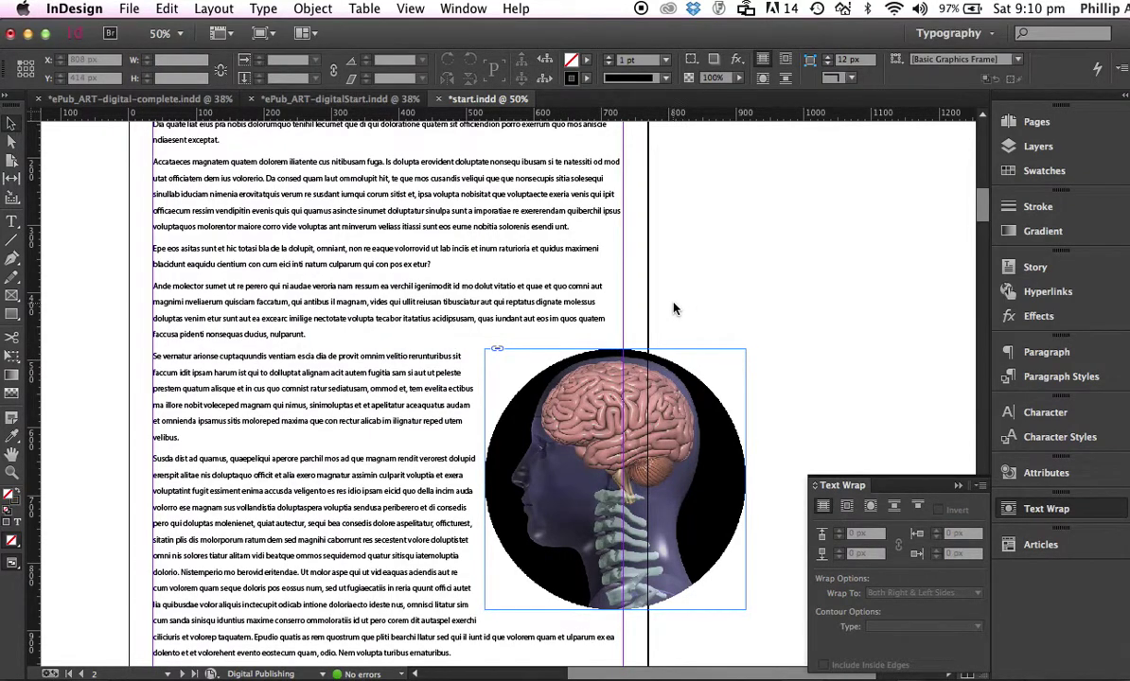
{"action": "mouse_move", "coordinate": [982, 216]}
{"action": "left_mouse_down"}
{"action": "mouse_move", "coordinate": [978, 192]}
{"action": "mouse_move", "coordinate": [980, 210]}
{"action": "left_mouse_up"}
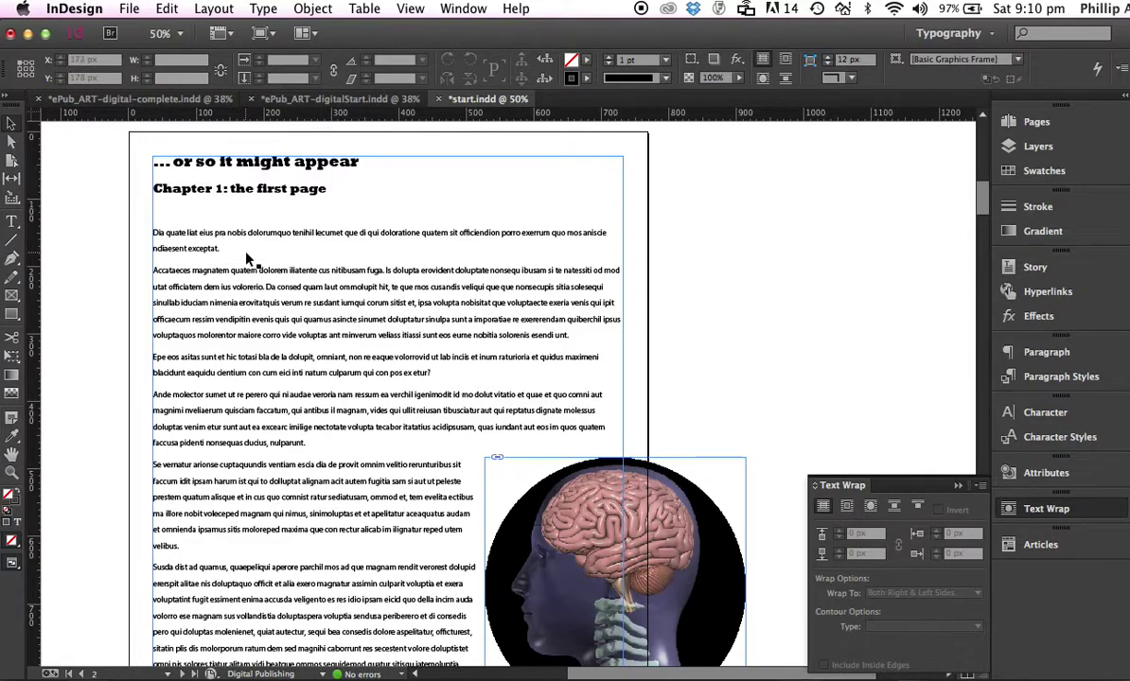
{"action": "left_click", "coordinate": [314, 10]}
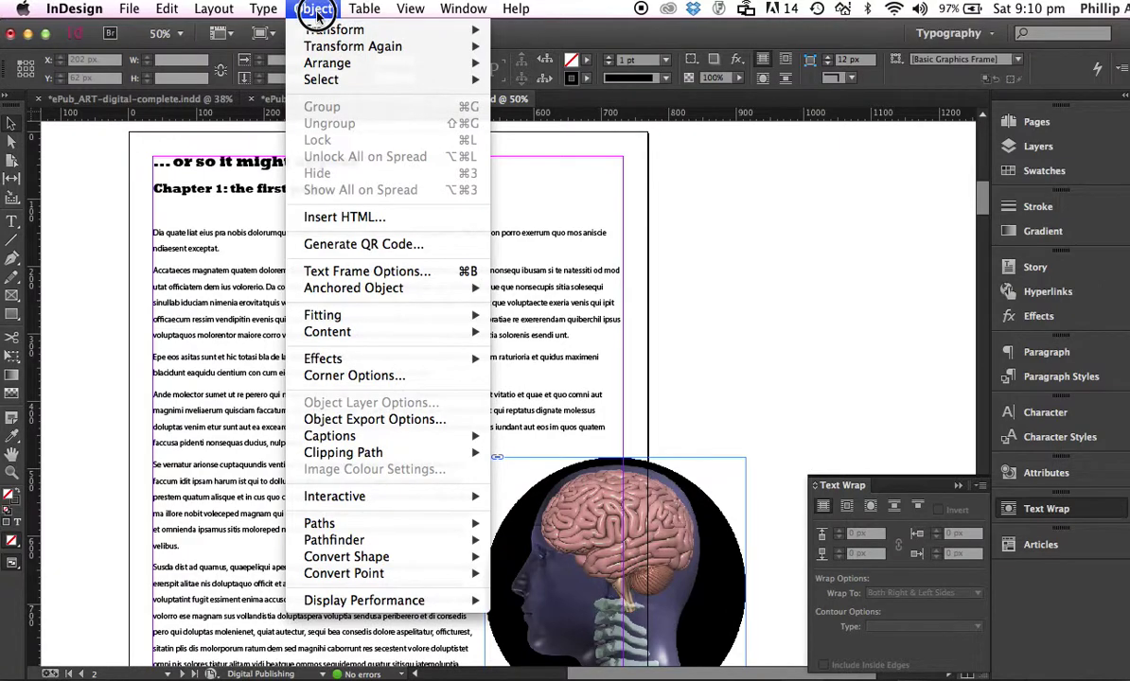
{"action": "left_click", "coordinate": [364, 243]}
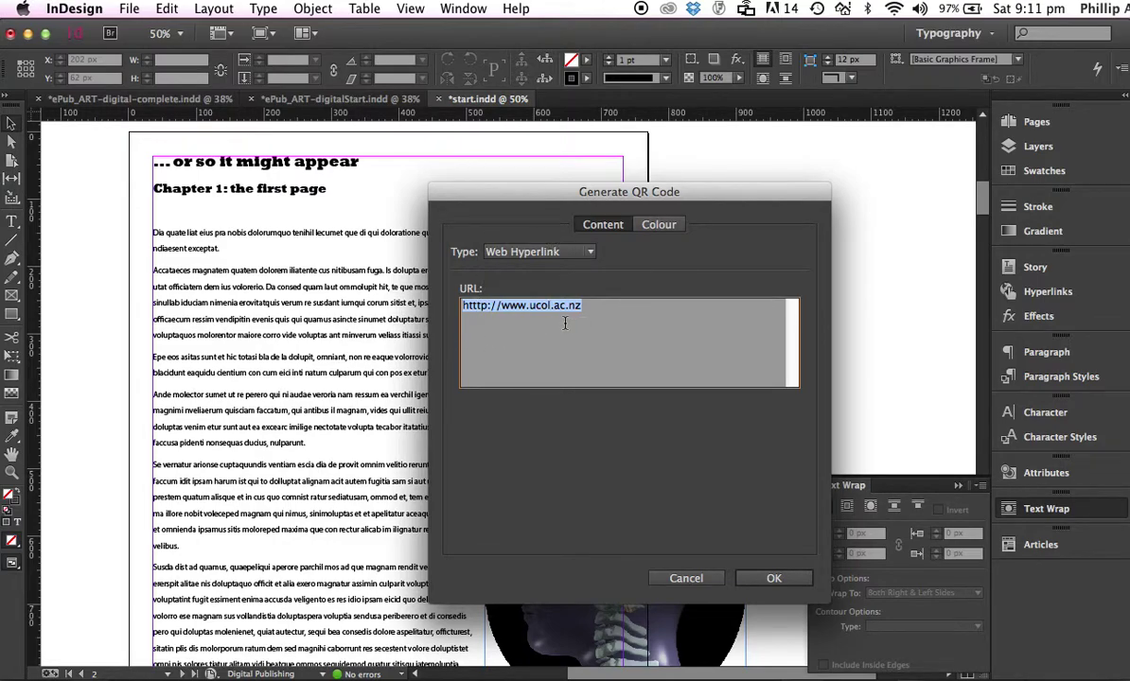
{"action": "left_click", "coordinate": [660, 227]}
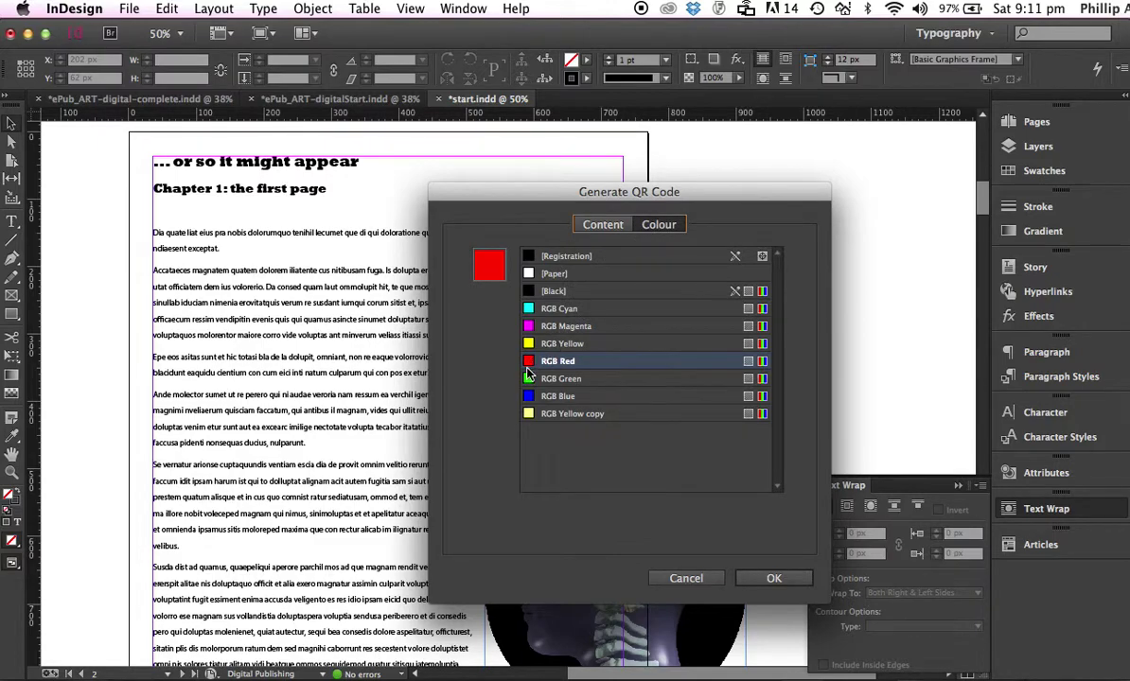
{"action": "left_click", "coordinate": [771, 576]}
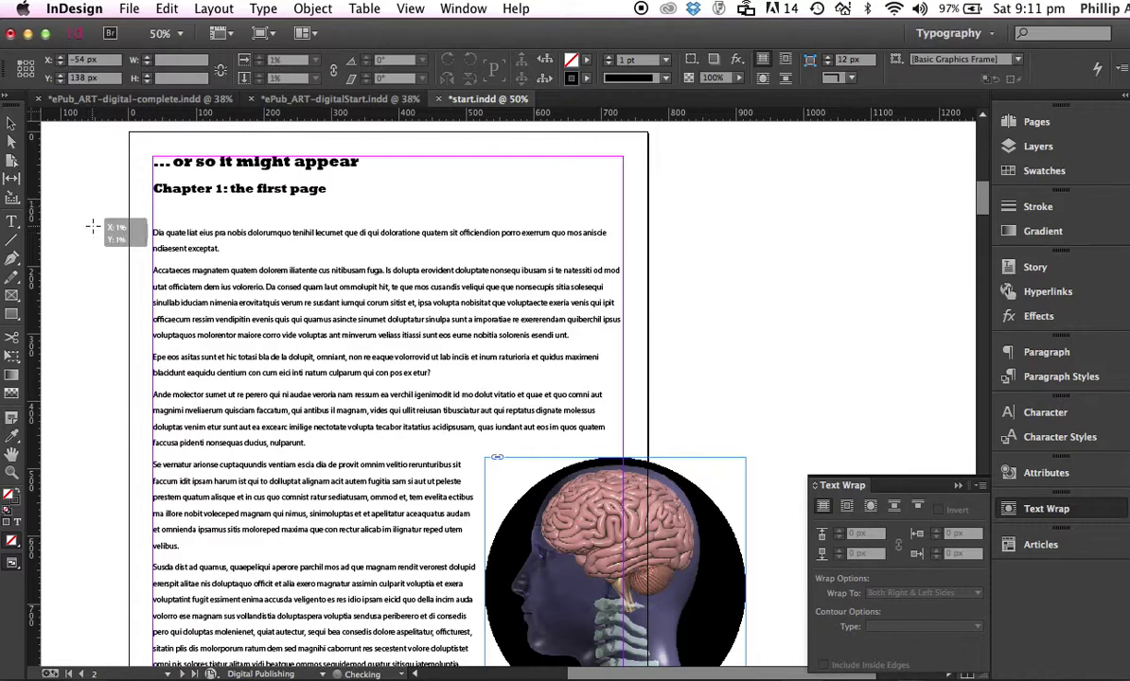
{"action": "left_click", "coordinate": [94, 228]}
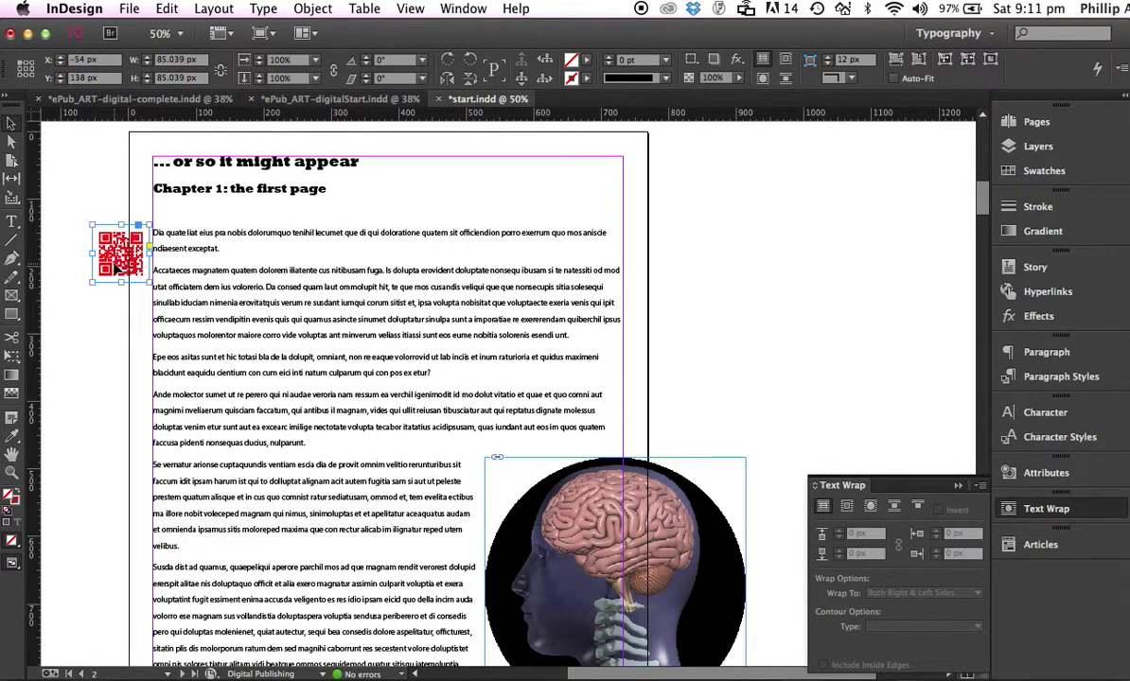
Anchor the QR code to the start of the "Dia quate" paragraph, positioned at about X -28, Y 177 px, and save the document.
{"action": "left_click_drag", "start_coordinate": [111, 257], "coordinate": [75, 258]}
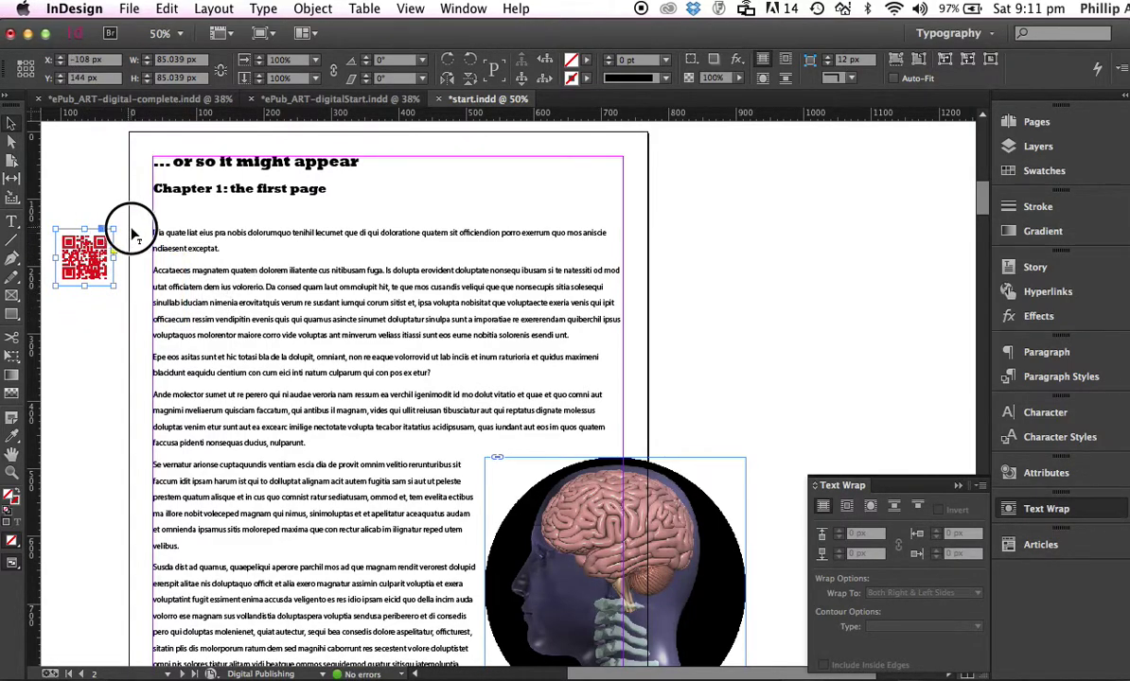
{"action": "left_click_drag", "start_coordinate": [155, 237], "coordinate": [161, 230]}
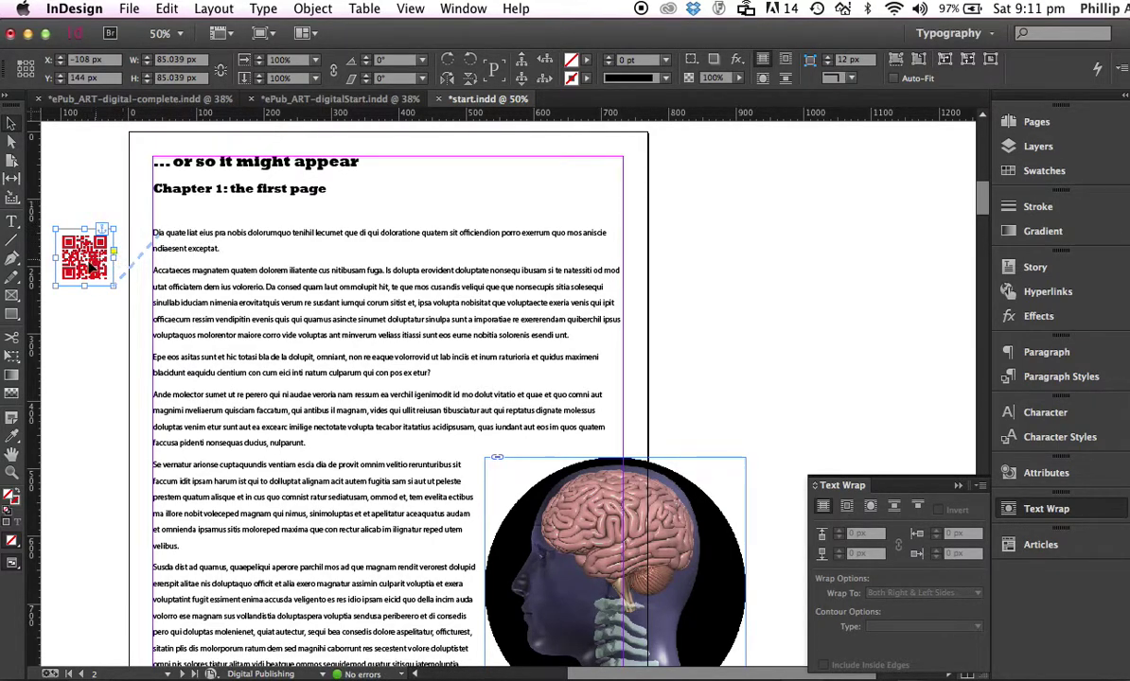
{"action": "left_click_drag", "start_coordinate": [84, 268], "coordinate": [163, 266]}
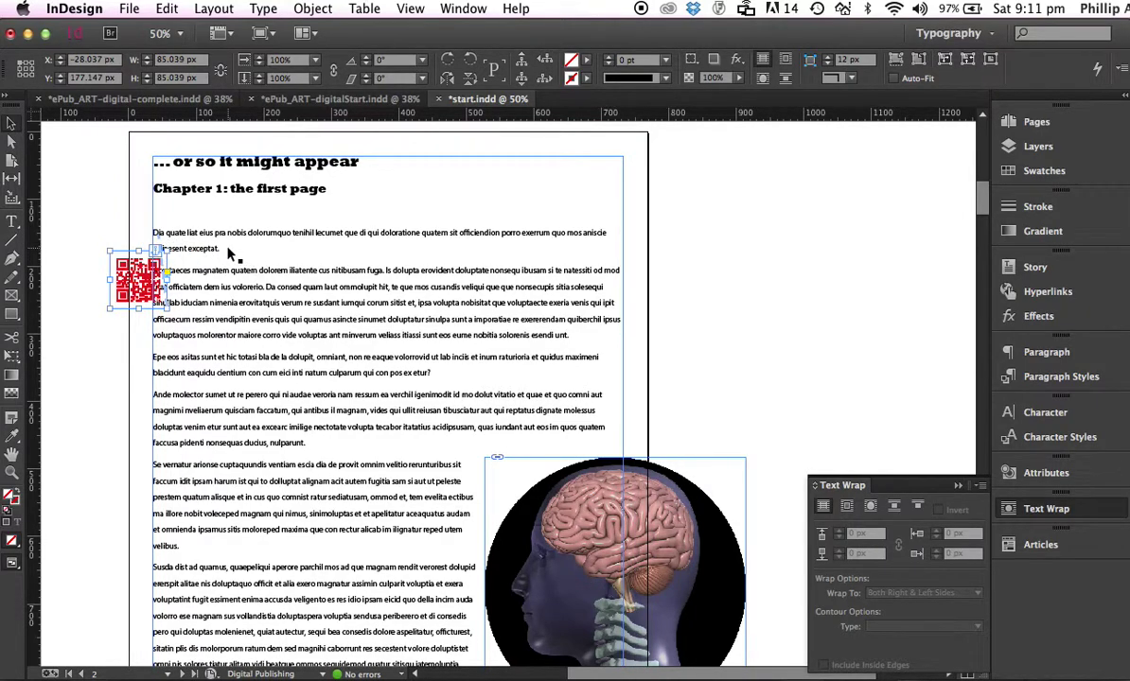
{"action": "left_click", "coordinate": [129, 8]}
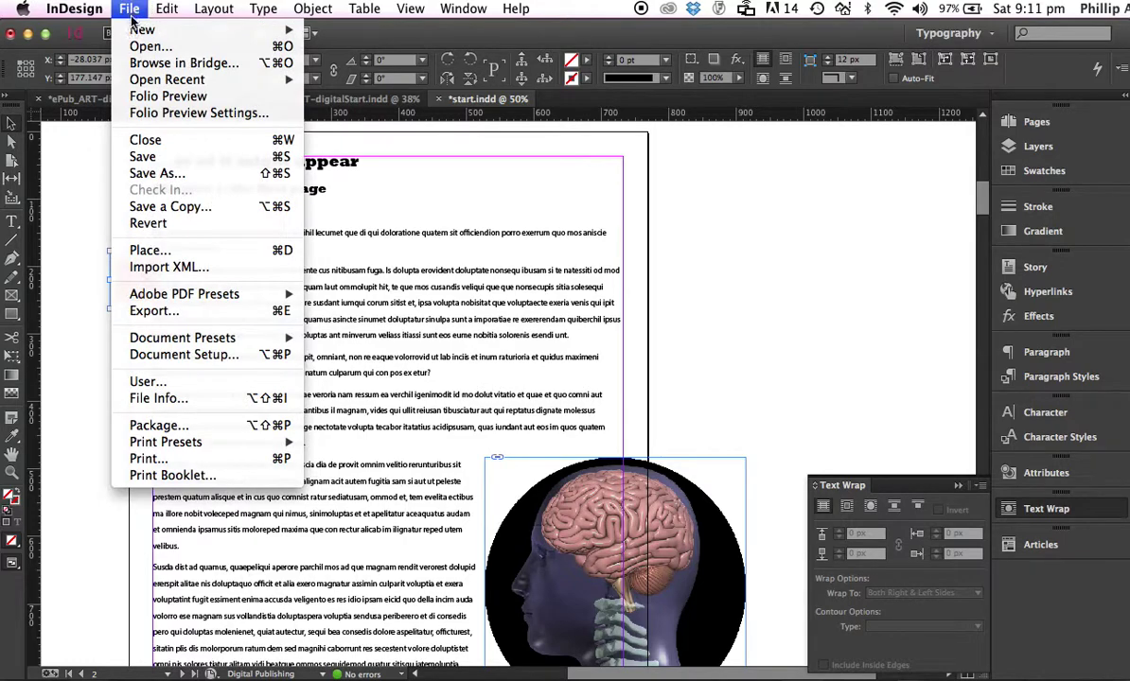
{"action": "left_click", "coordinate": [149, 156]}
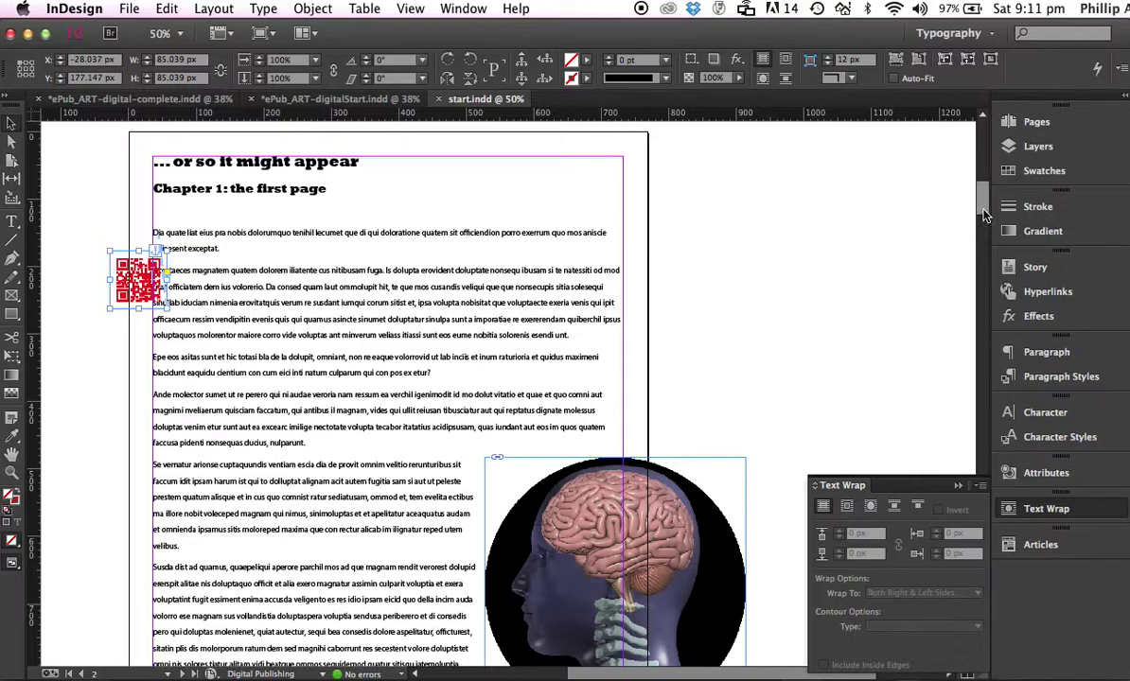
Place head-spineArt_dps.psd as a second, separate image about 489 px square at X -60, Y 460 px, keeping the QR code in its frame.
{"action": "left_click_drag", "start_coordinate": [983, 208], "coordinate": [981, 235]}
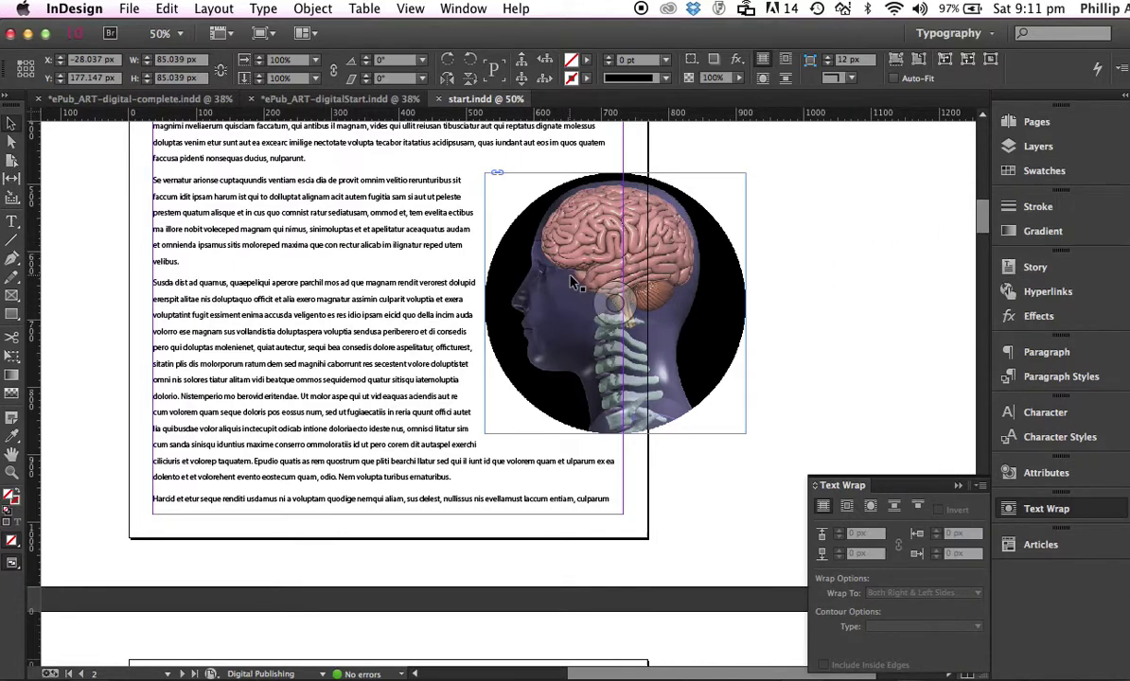
{"action": "left_click", "coordinate": [130, 10]}
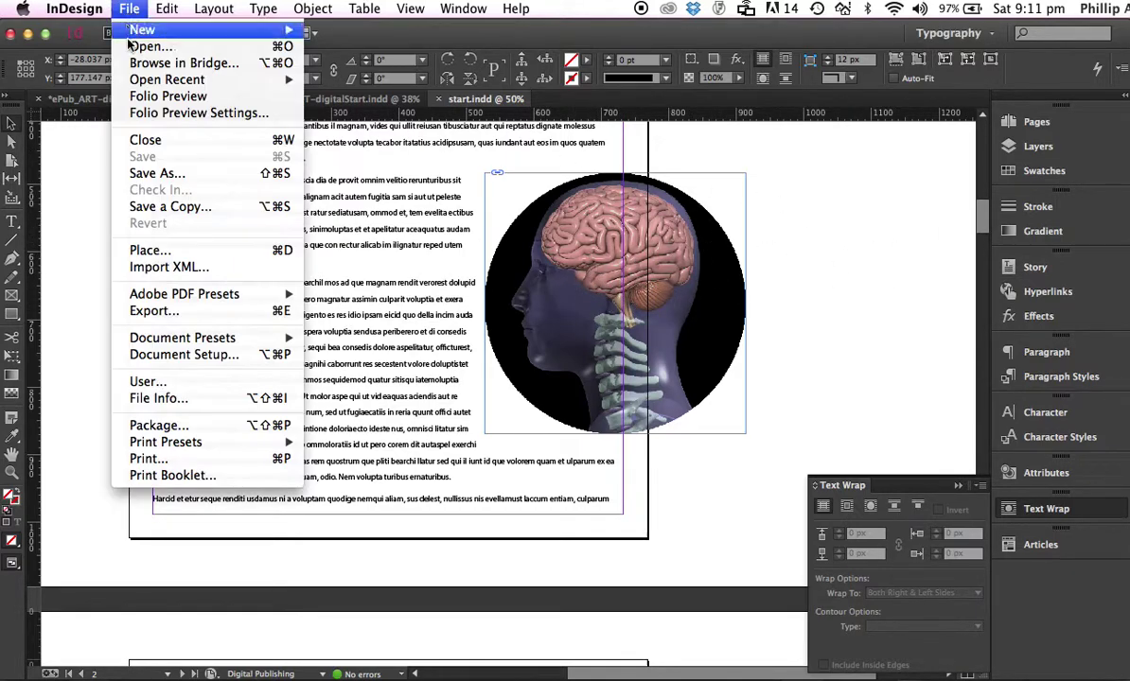
{"action": "left_click", "coordinate": [138, 234]}
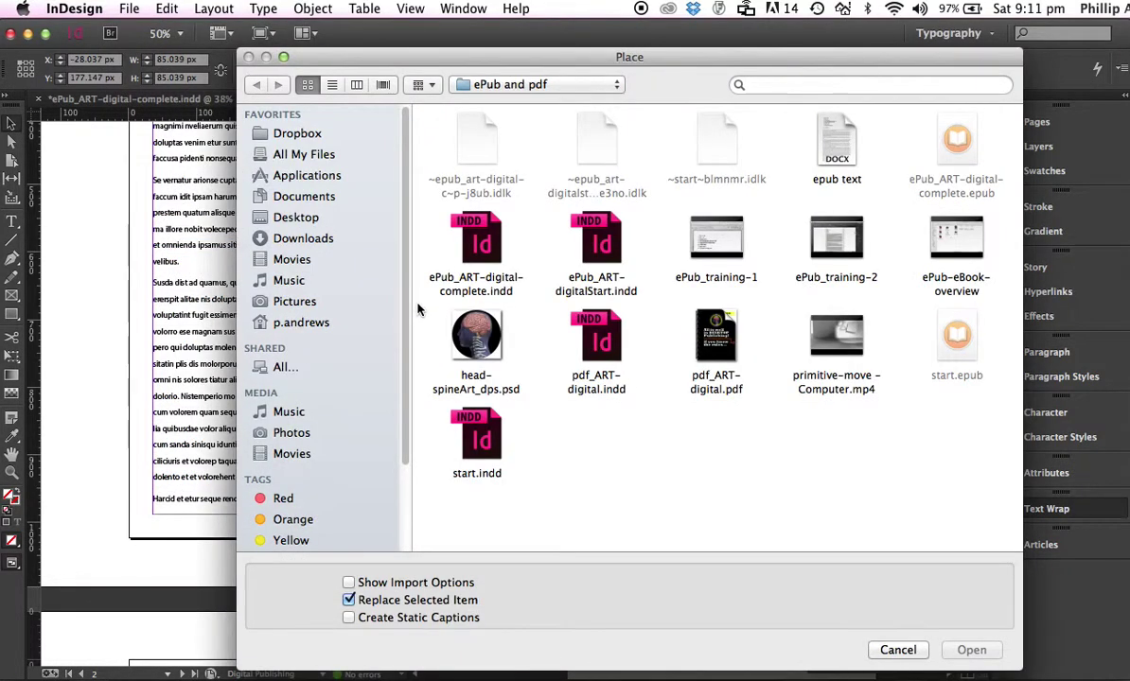
{"action": "left_click", "coordinate": [476, 344]}
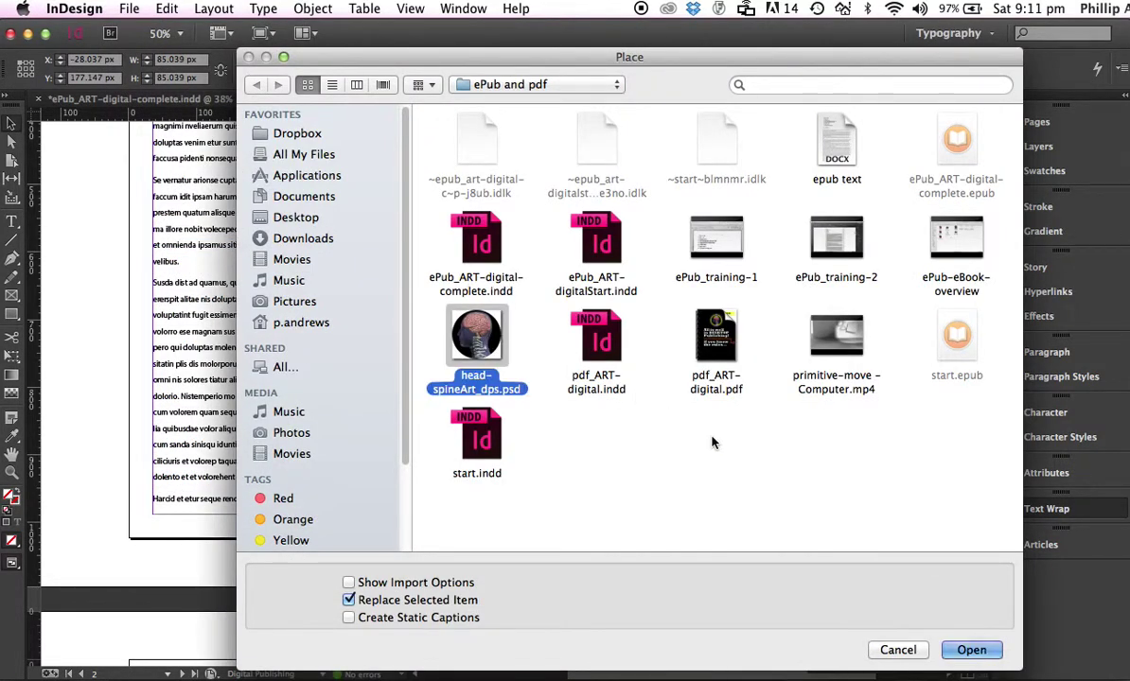
{"action": "left_click", "coordinate": [971, 650]}
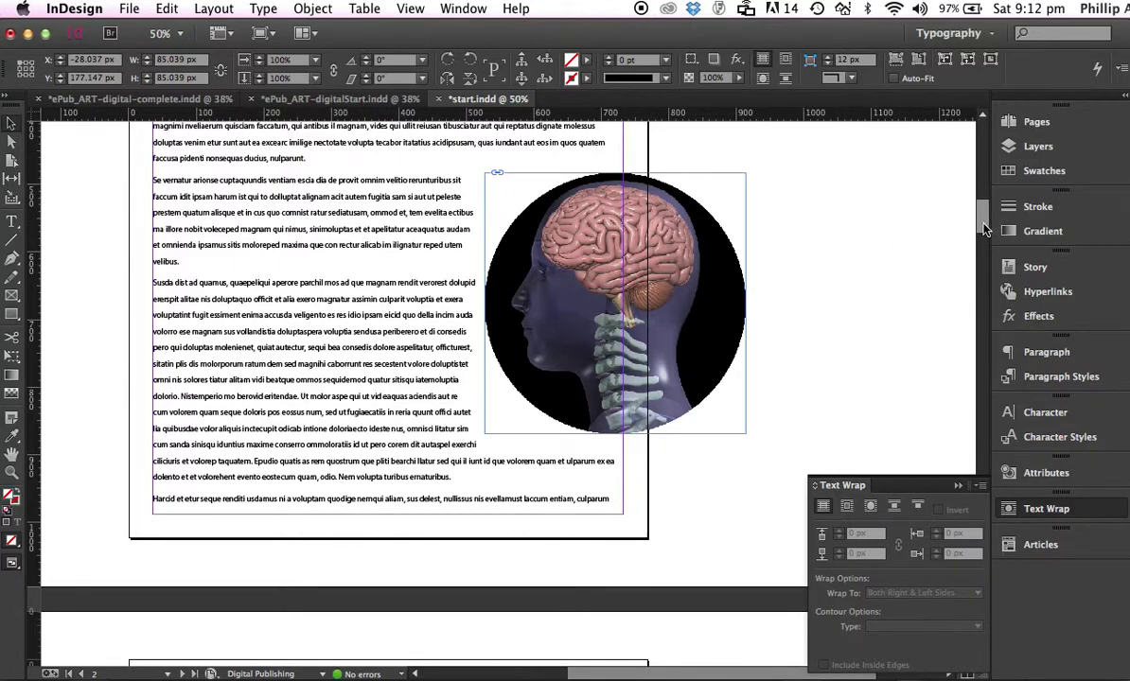
{"action": "scroll", "coordinate": [982, 218], "scroll_direction": "up", "scroll_amount": 5}
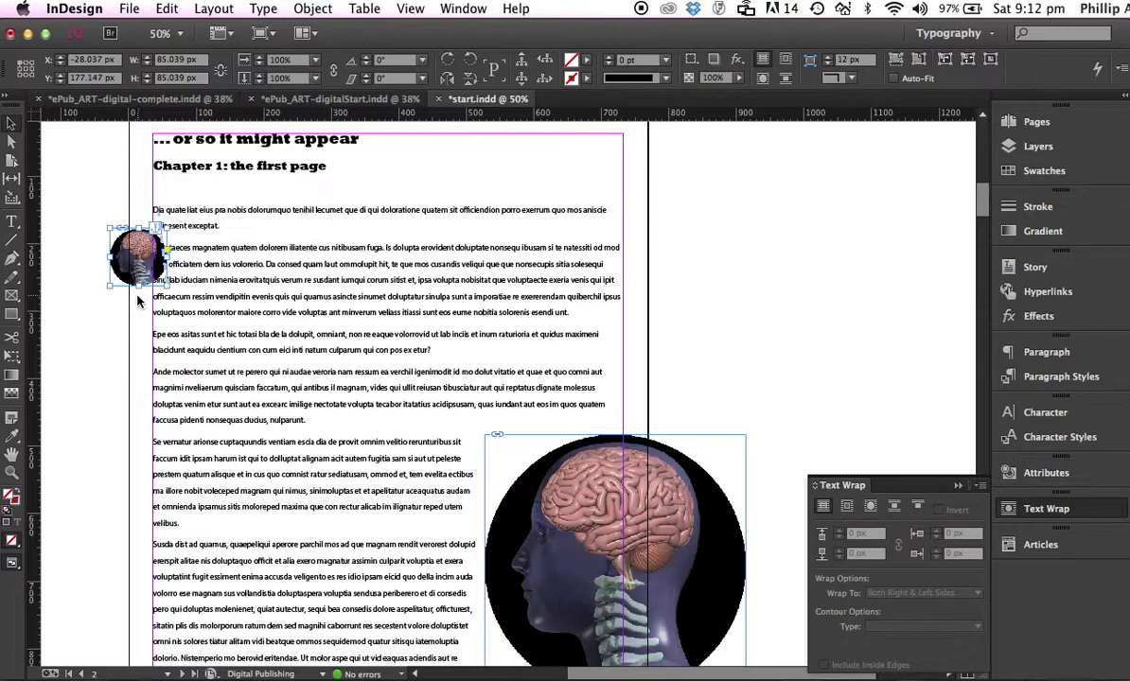
{"action": "key", "text": "super+z"}
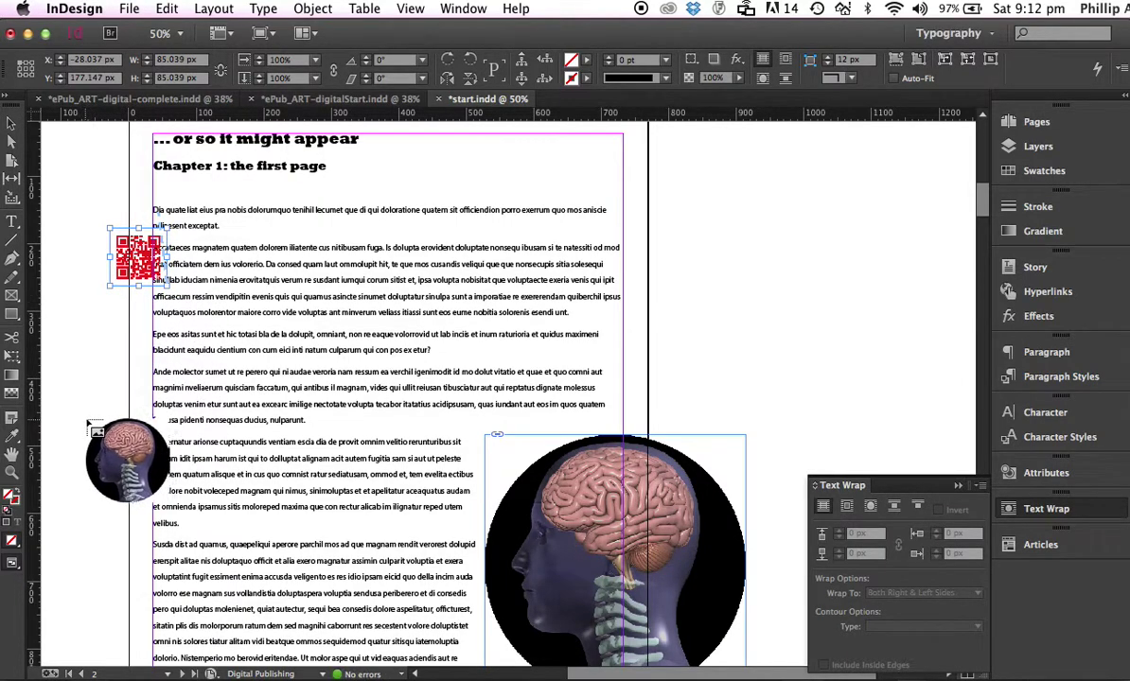
{"action": "left_click", "coordinate": [88, 418]}
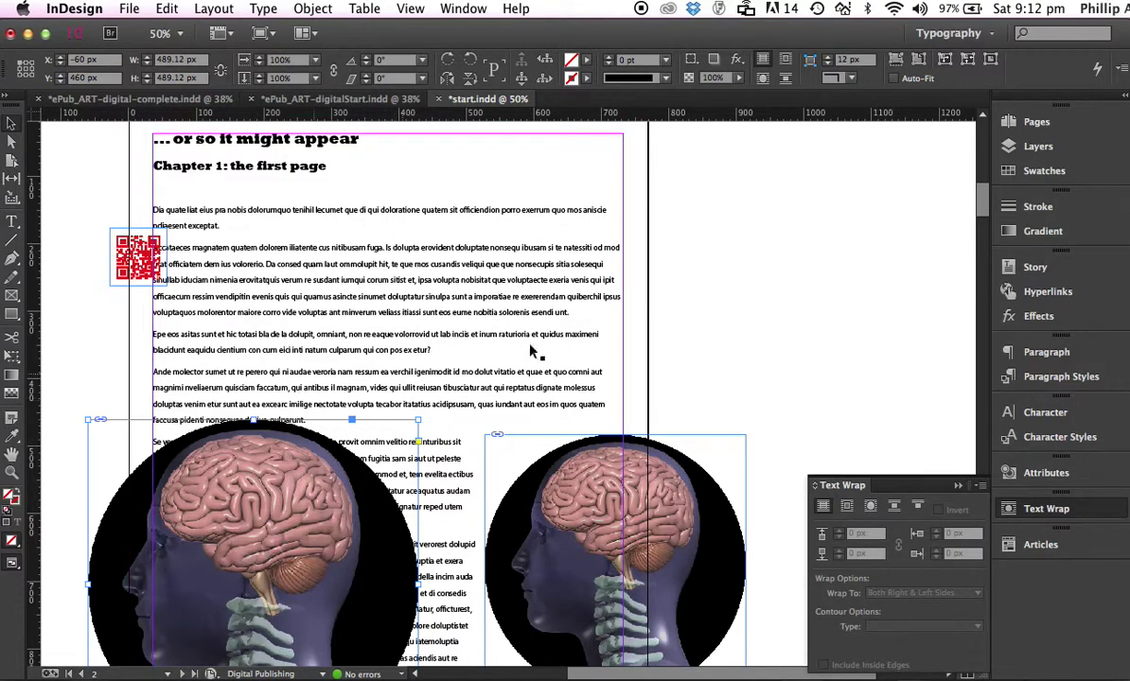
Move the second head image down to page 3 at about X -62, Y 198 px.
{"action": "left_click_drag", "start_coordinate": [978, 200], "coordinate": [983, 231]}
{"action": "left_click_drag", "start_coordinate": [101, 253], "coordinate": [101, 662]}
{"action": "left_click_drag", "start_coordinate": [978, 224], "coordinate": [978, 259]}
{"action": "left_click_drag", "start_coordinate": [106, 210], "coordinate": [106, 448]}
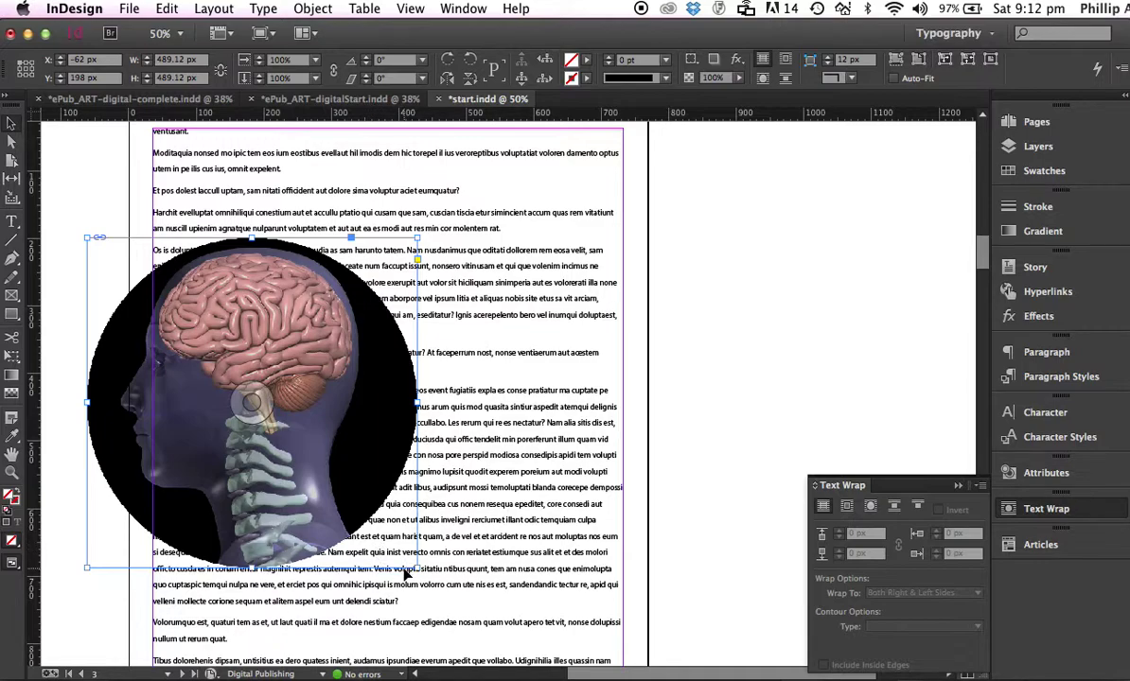
Scale the second head image to about 355 px square at X -112, Y 436 px and anchor it to the end of "excerum autem sunt.".
{"action": "left_click_drag", "start_coordinate": [417, 569], "coordinate": [324, 475]}
{"action": "left_click_drag", "start_coordinate": [114, 344], "coordinate": [78, 504]}
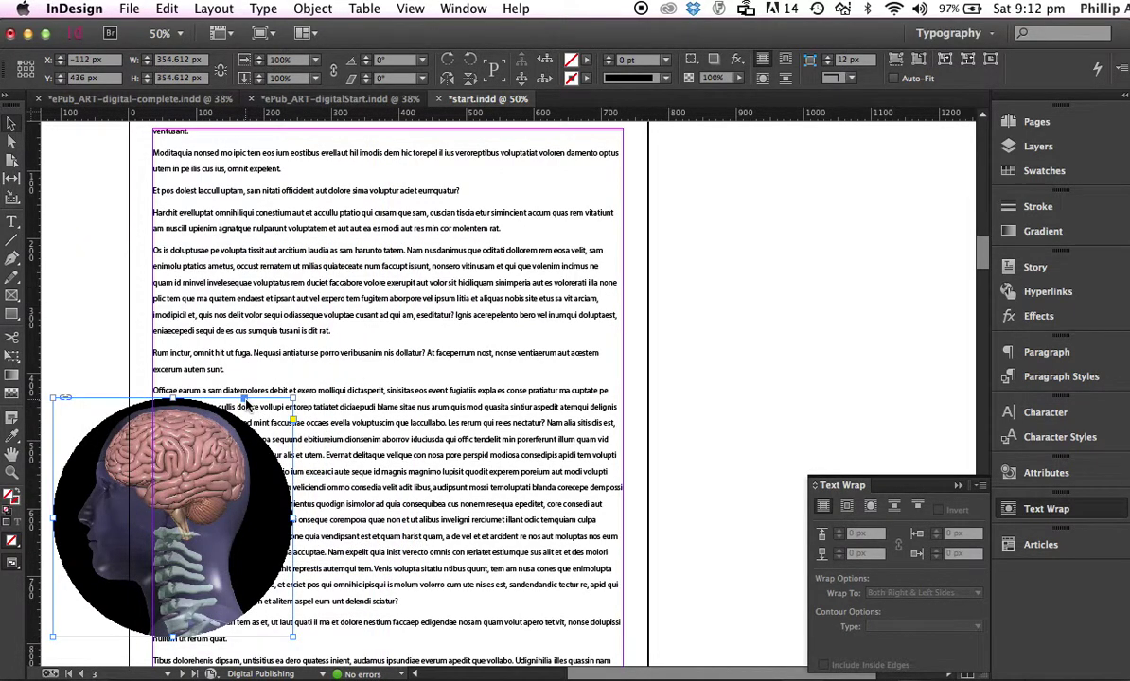
{"action": "left_click_drag", "start_coordinate": [245, 399], "coordinate": [240, 367]}
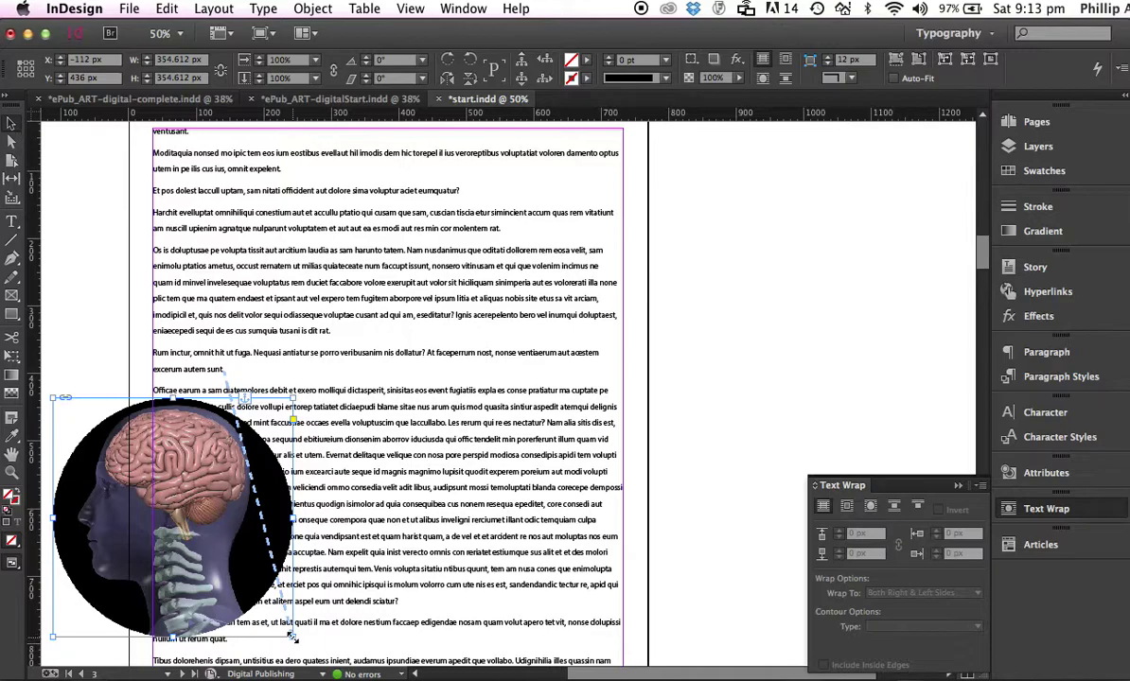
Draw a new text frame on the pasteboard beside page 5, level with the long paragraph above the Chapter 2 heading.
{"action": "left_click_drag", "start_coordinate": [984, 265], "coordinate": [979, 294]}
{"action": "left_click", "coordinate": [480, 276]}
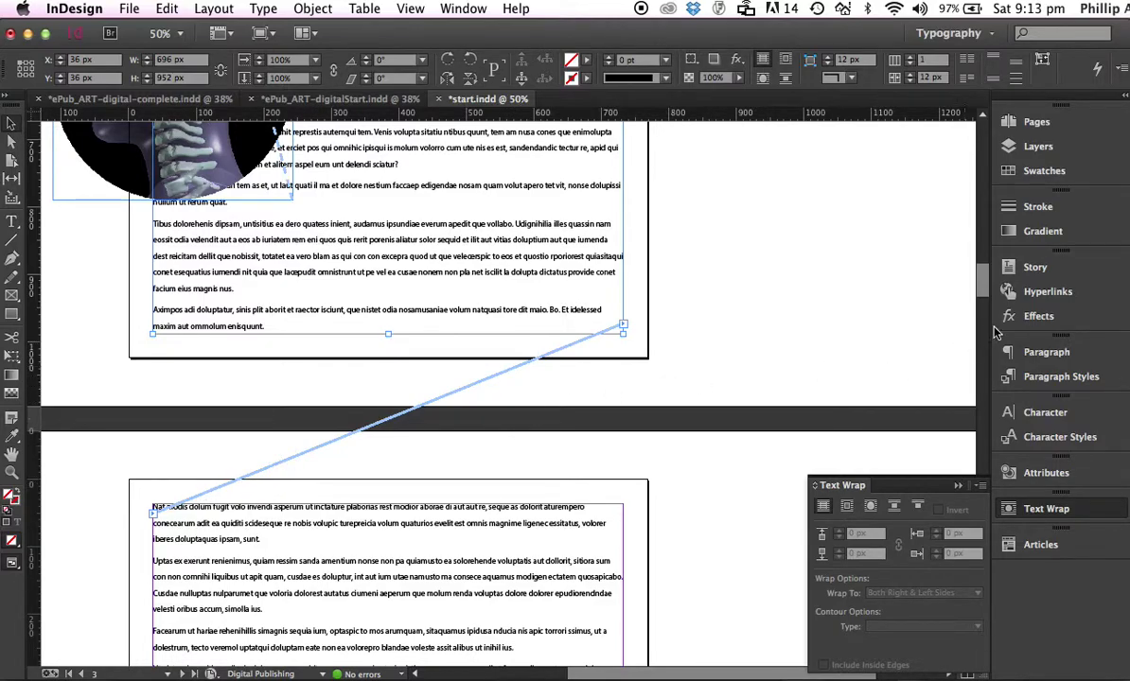
{"action": "left_click_drag", "start_coordinate": [981, 282], "coordinate": [929, 361]}
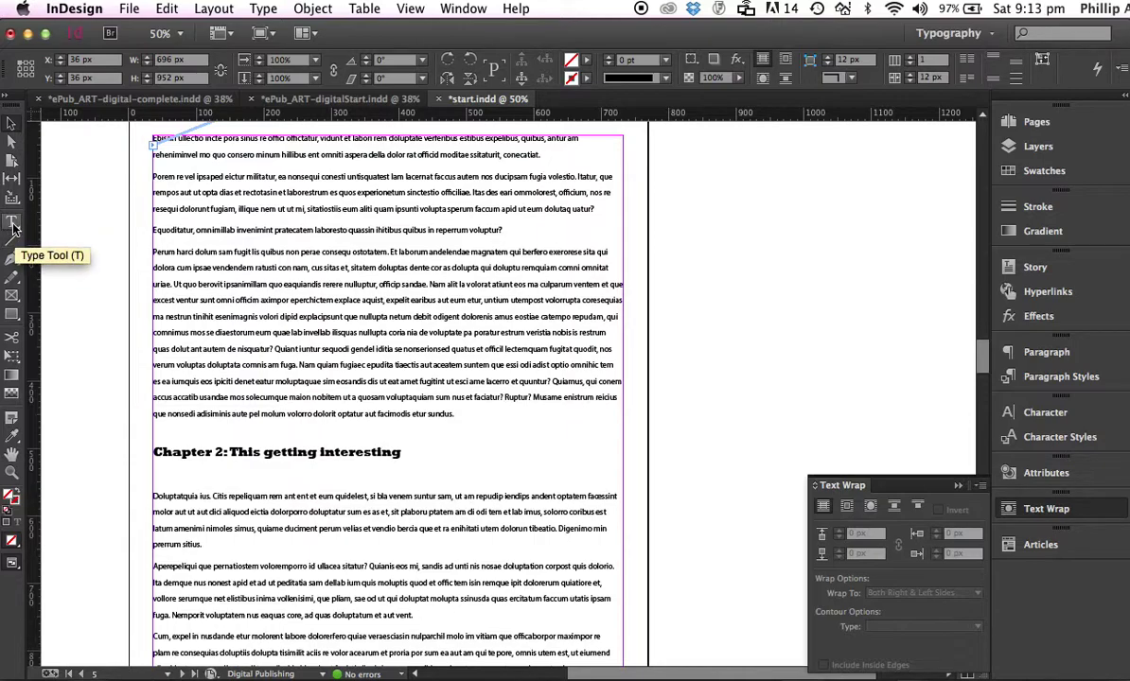
{"action": "left_click", "coordinate": [63, 199]}
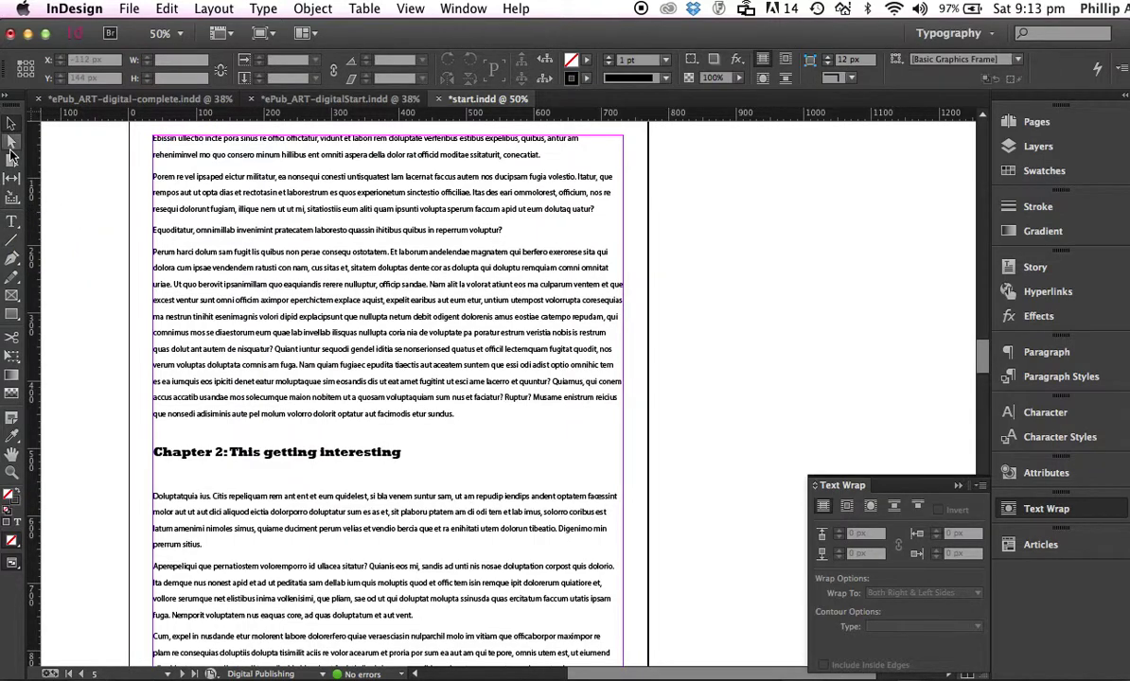
{"action": "left_click", "coordinate": [13, 224]}
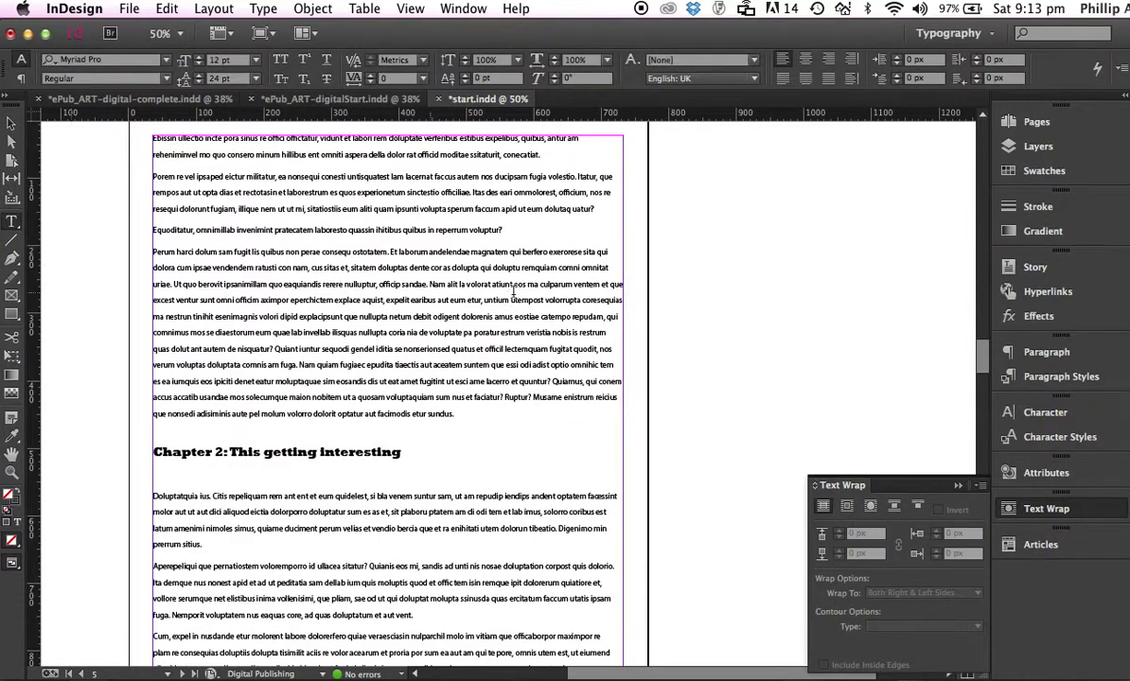
{"action": "left_click_drag", "start_coordinate": [681, 257], "coordinate": [913, 346]}
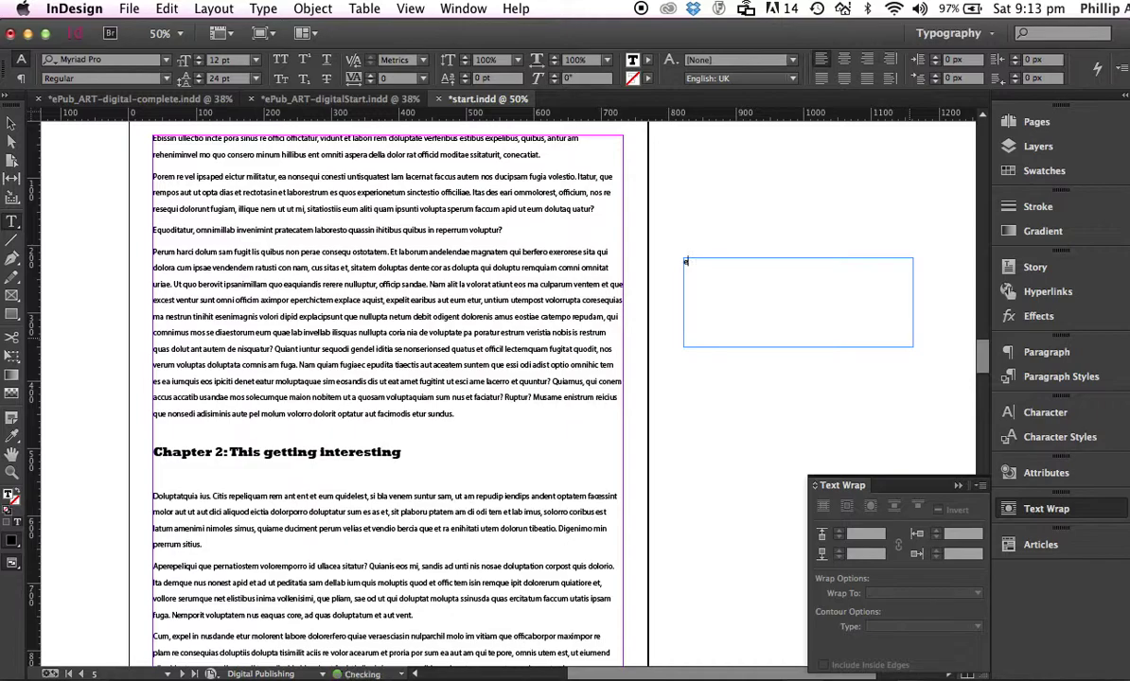
Enter "epub" in the new text frame beside page 5 and set its font to Rockwell Extra Bold.
{"action": "type", "text": "epub"}
{"action": "double_click", "coordinate": [689, 263]}
{"action": "left_click", "coordinate": [94, 59]}
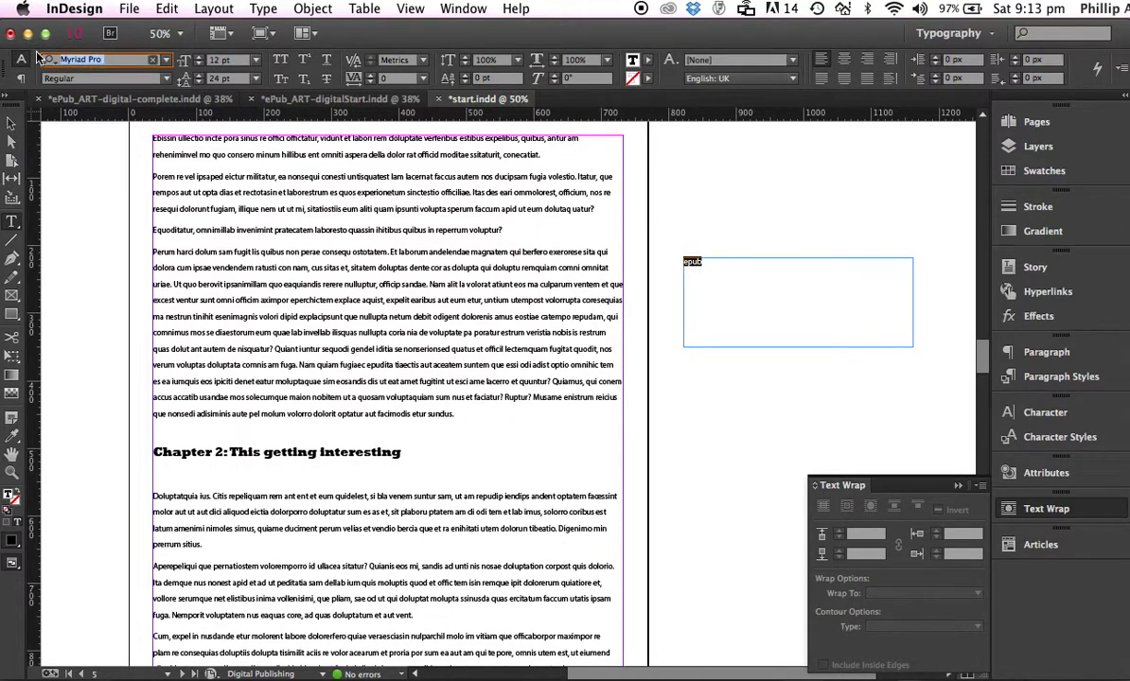
{"action": "type", "text": "rock"}
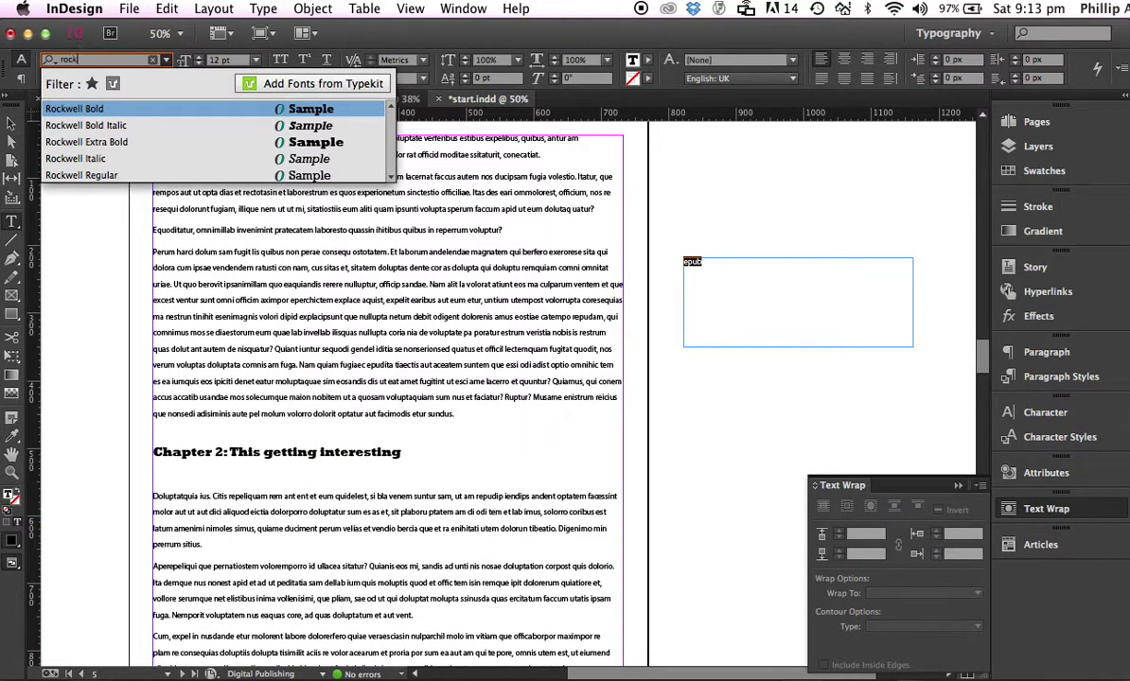
{"action": "left_click", "coordinate": [108, 142]}
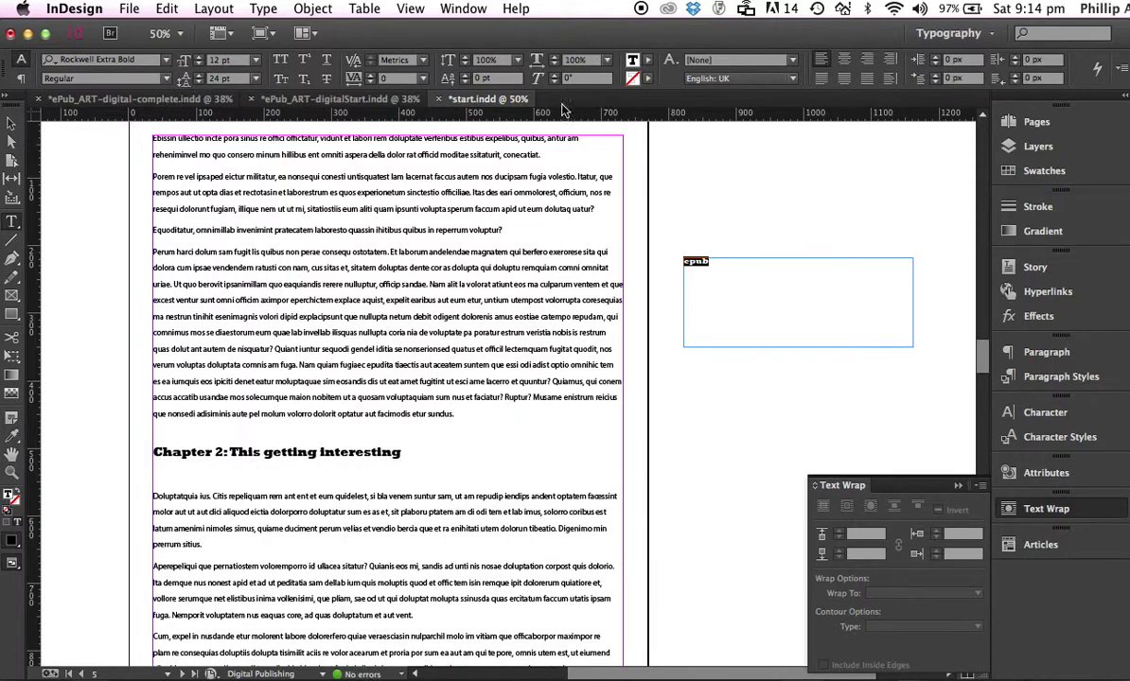
Colour the "epub" text RGB Red and set its size to 100 pt.
{"action": "left_click", "coordinate": [1041, 170]}
{"action": "left_click", "coordinate": [822, 273]}
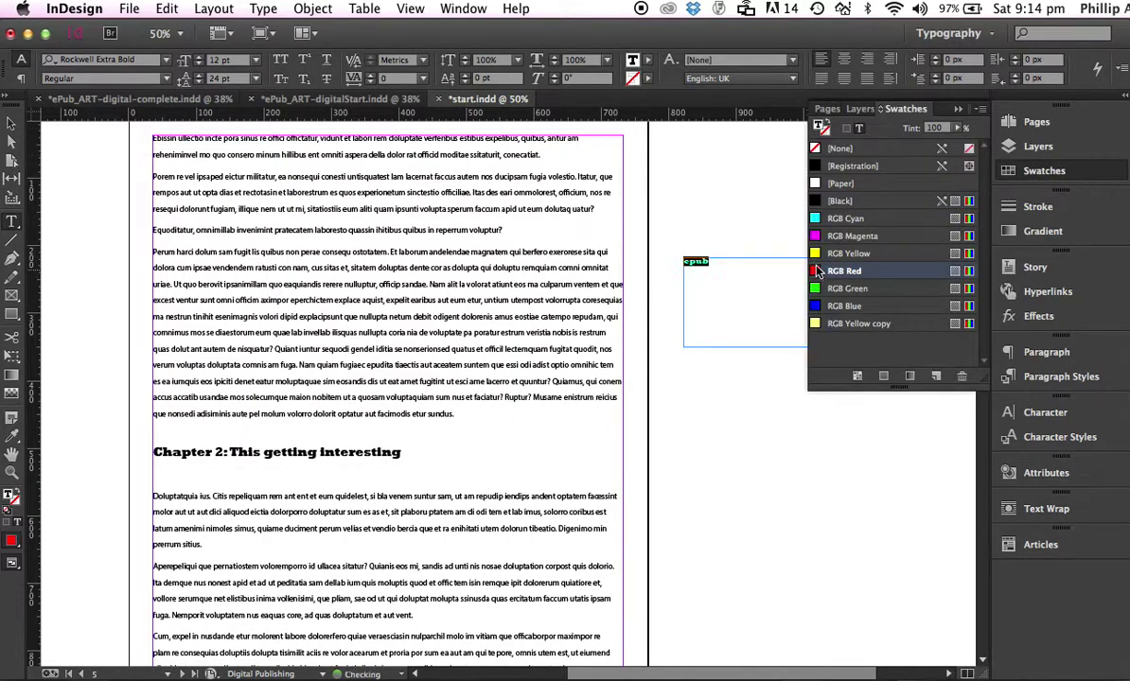
{"action": "left_click", "coordinate": [223, 61]}
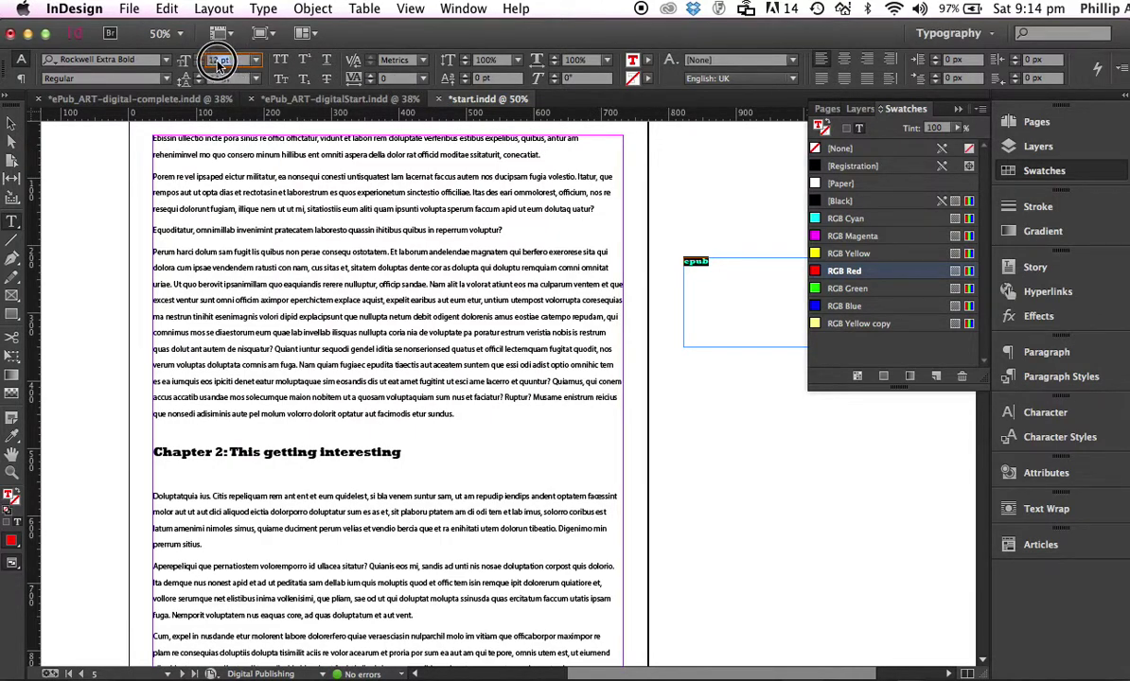
{"action": "type", "text": "1"}
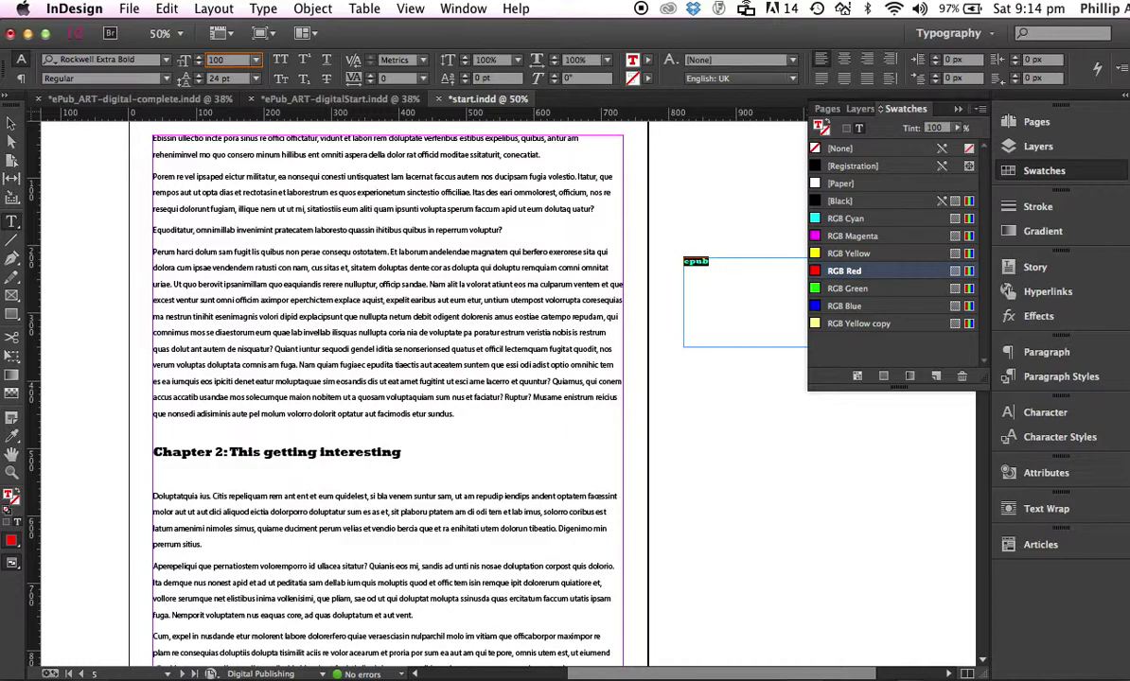
{"action": "type", "text": "00"}
{"action": "key", "text": "Return"}
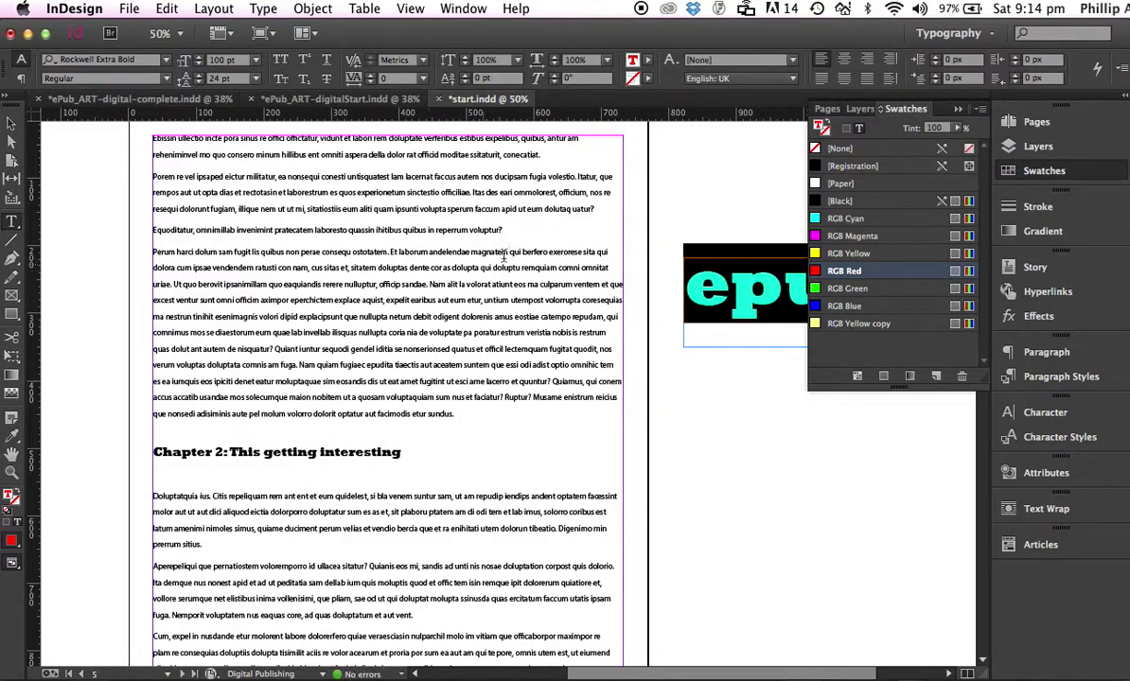
Anchor the "epub" frame to the start of the first Chapter 2 paragraph and move it onto that text at about X 54, Y 559 px.
{"action": "left_click", "coordinate": [8, 123]}
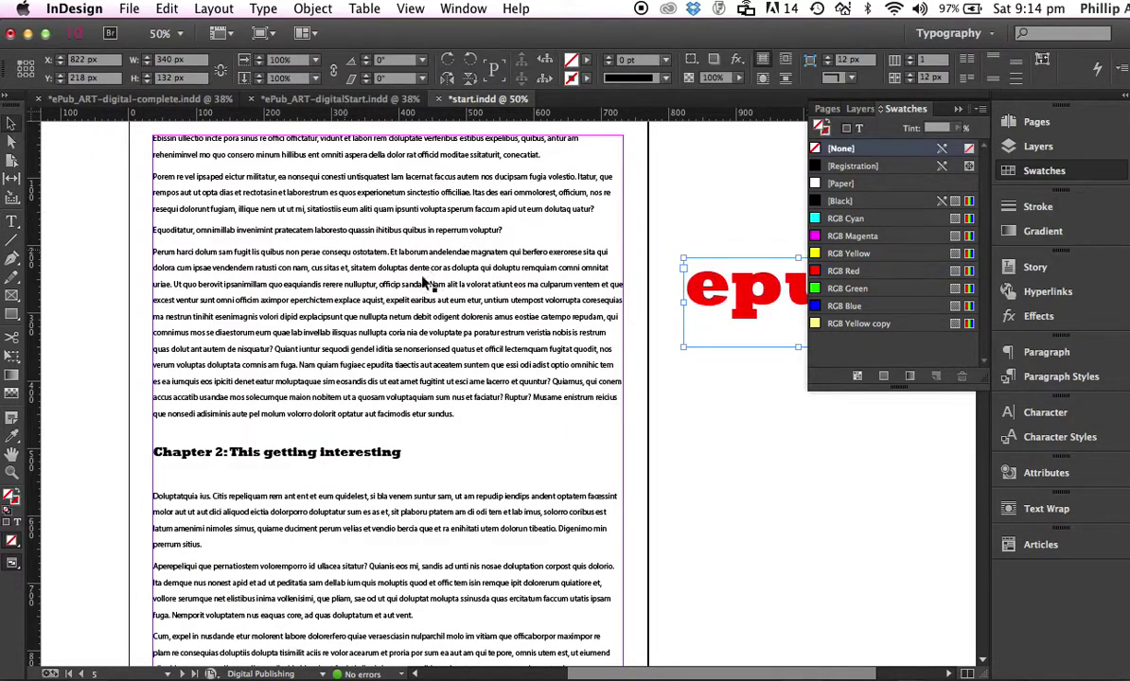
{"action": "left_click_drag", "start_coordinate": [757, 299], "coordinate": [735, 509]}
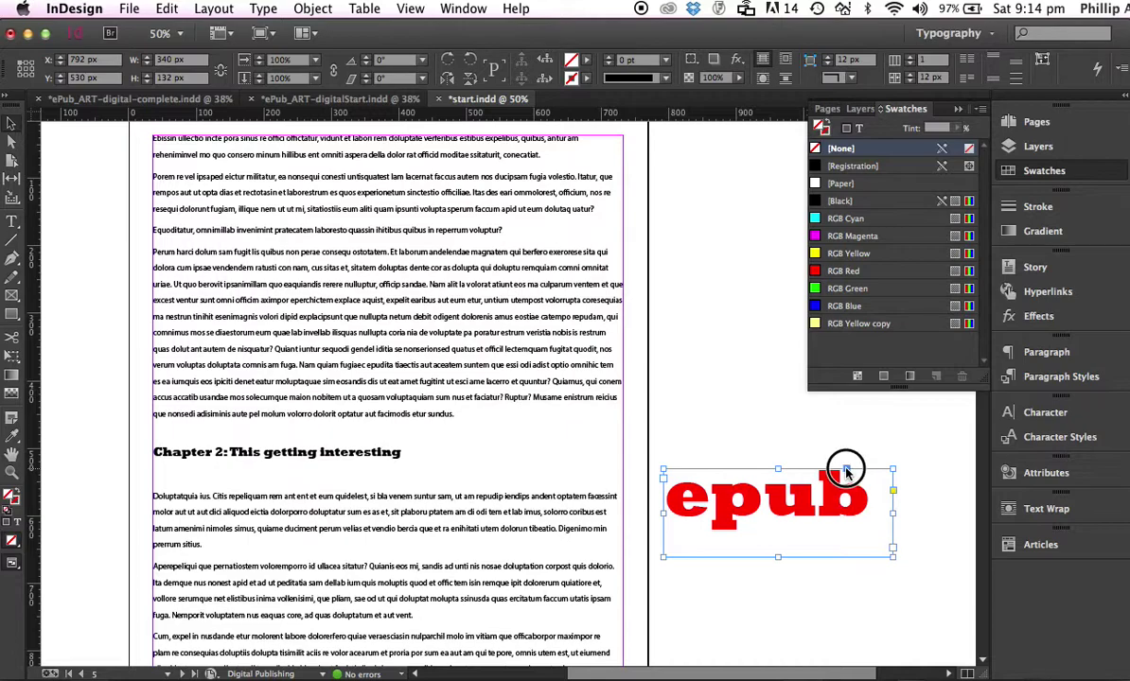
{"action": "mouse_move", "coordinate": [176, 493]}
{"action": "left_mouse_down"}
{"action": "mouse_move", "coordinate": [144, 495]}
{"action": "mouse_move", "coordinate": [159, 494]}
{"action": "left_mouse_up"}
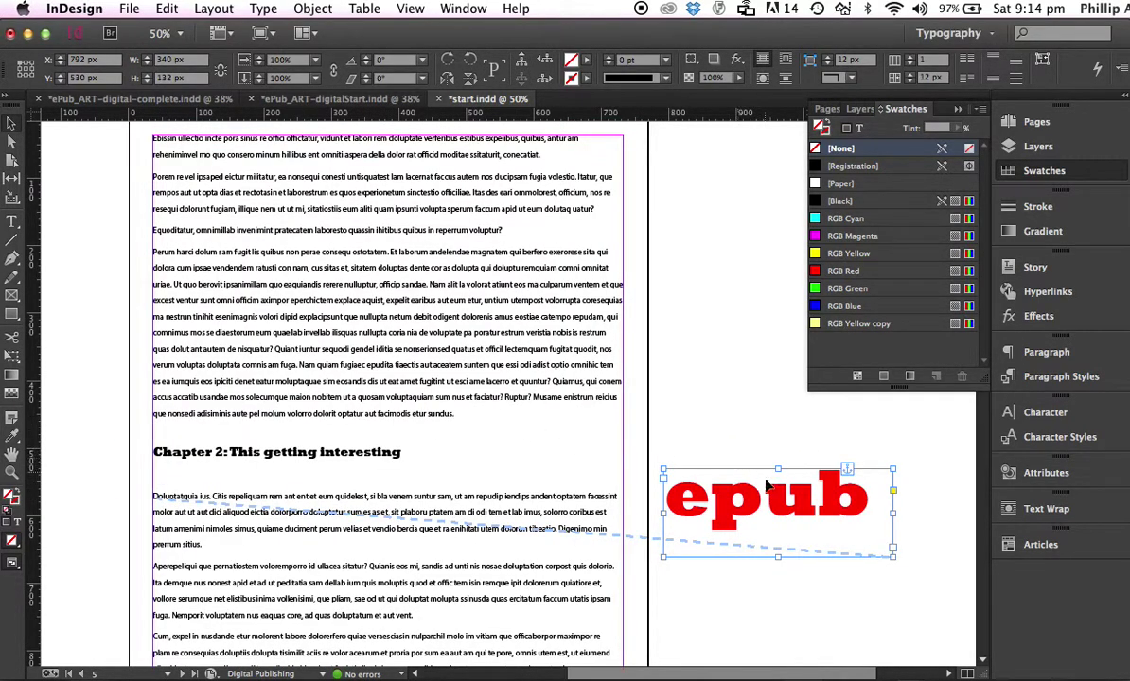
{"action": "left_click_drag", "start_coordinate": [739, 484], "coordinate": [294, 511]}
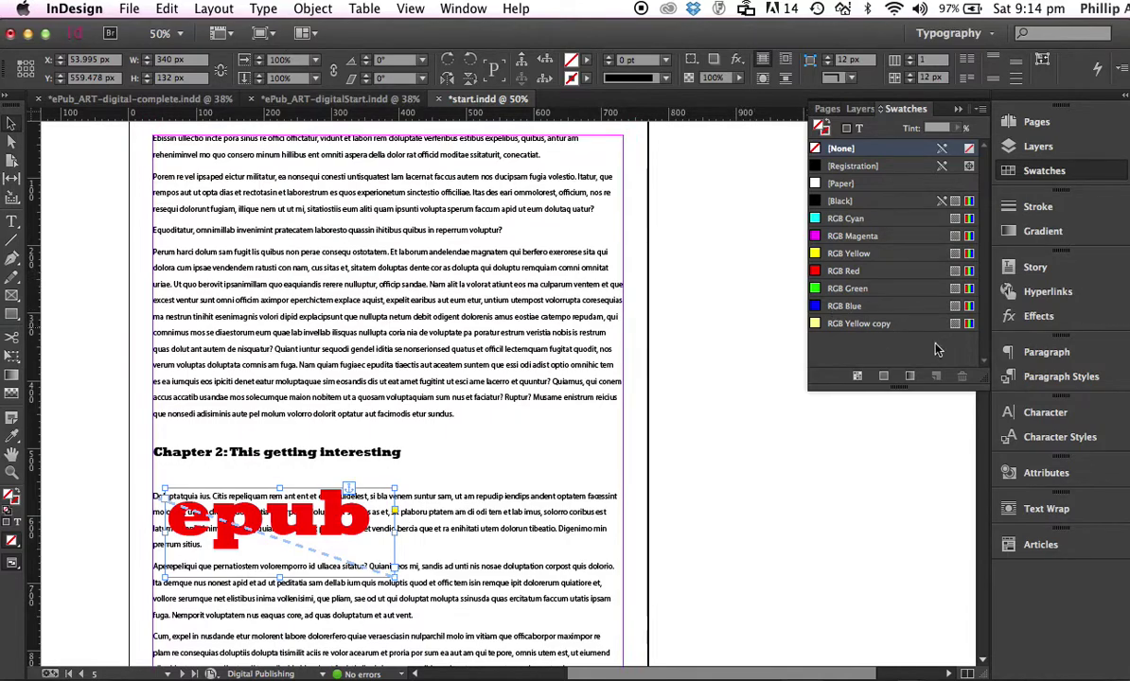
Wrap text around the "epub" frame's bounding box, align the frame with the text margin at X 36 px, and save the document.
{"action": "left_click", "coordinate": [1040, 508]}
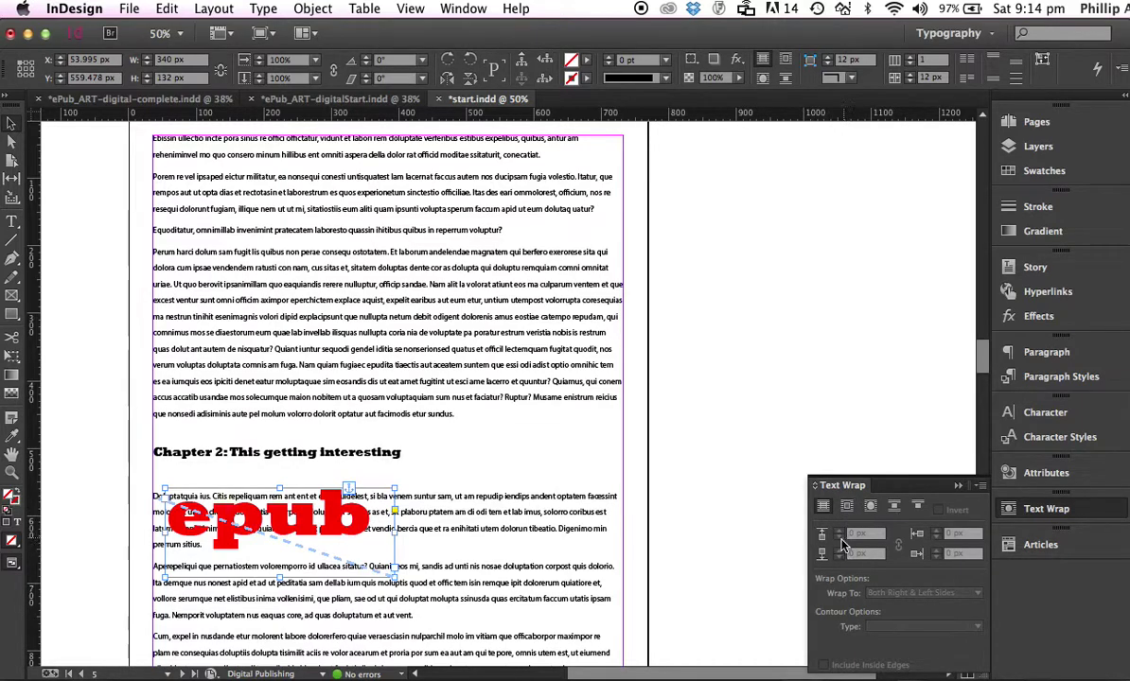
{"action": "left_click", "coordinate": [847, 506]}
{"action": "left_click_drag", "start_coordinate": [285, 522], "coordinate": [301, 539]}
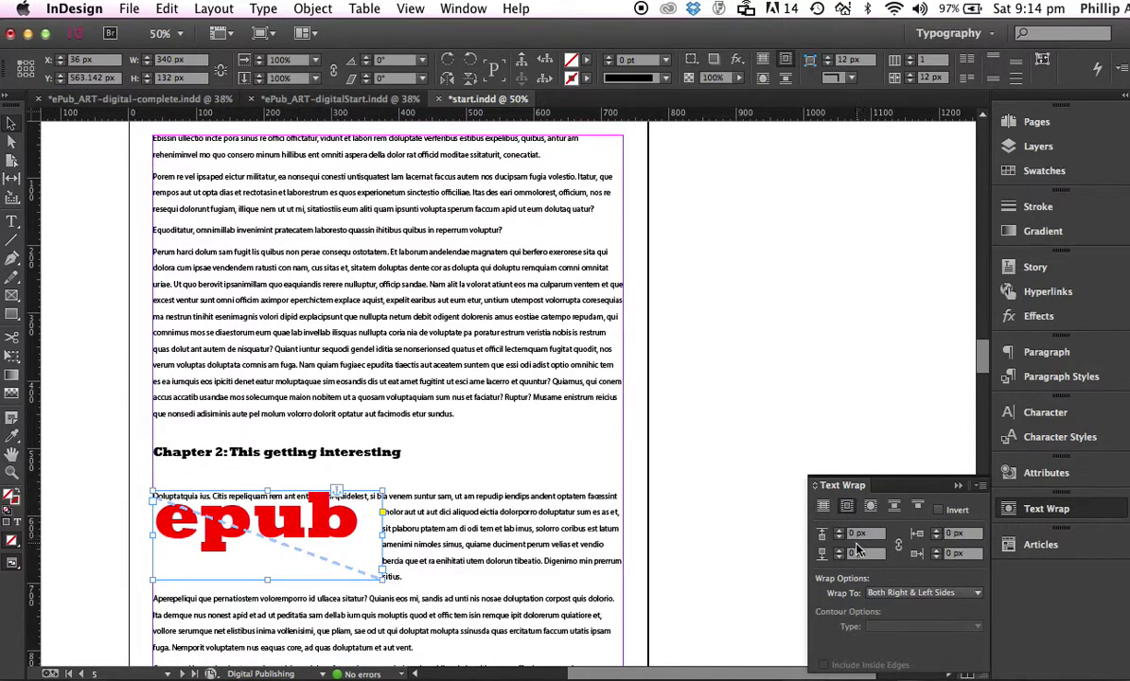
{"action": "key", "text": "Return"}
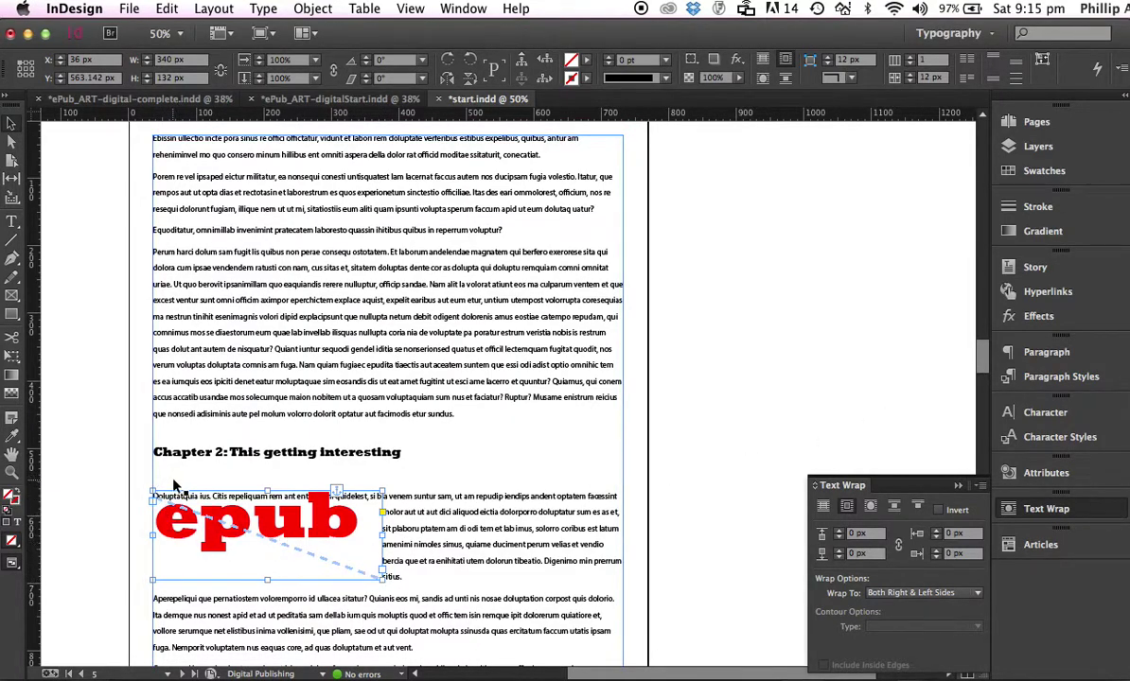
{"action": "left_click_drag", "start_coordinate": [984, 358], "coordinate": [952, 449]}
{"action": "key", "text": "super+s"}
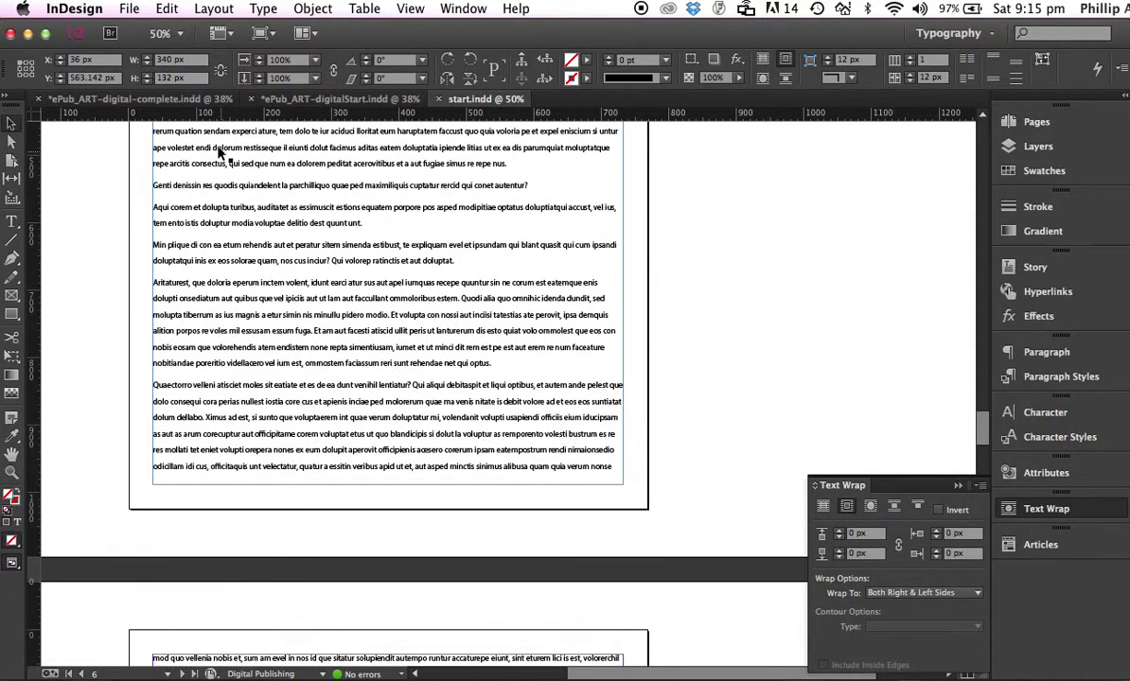
Copy the RESULTS chart artwork from ePub_ART-digitalStart.indd into start.indd and place it beside page 6 at about X -293, Y 596 px.
{"action": "left_click", "coordinate": [322, 100]}
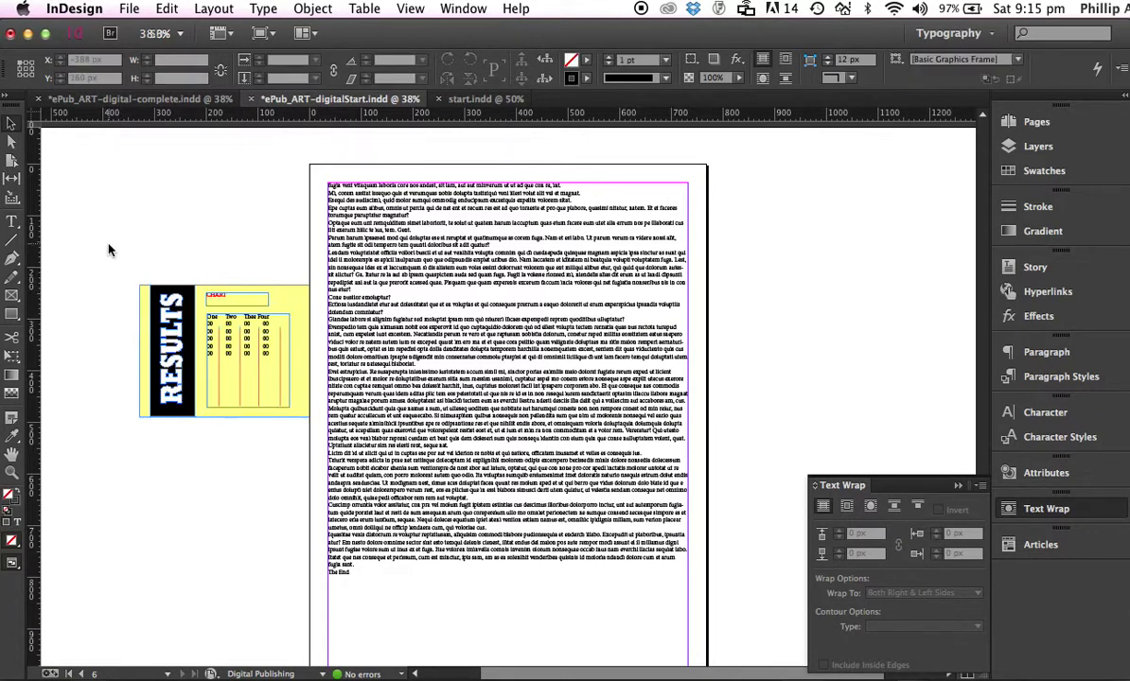
{"action": "left_click_drag", "start_coordinate": [108, 248], "coordinate": [299, 417]}
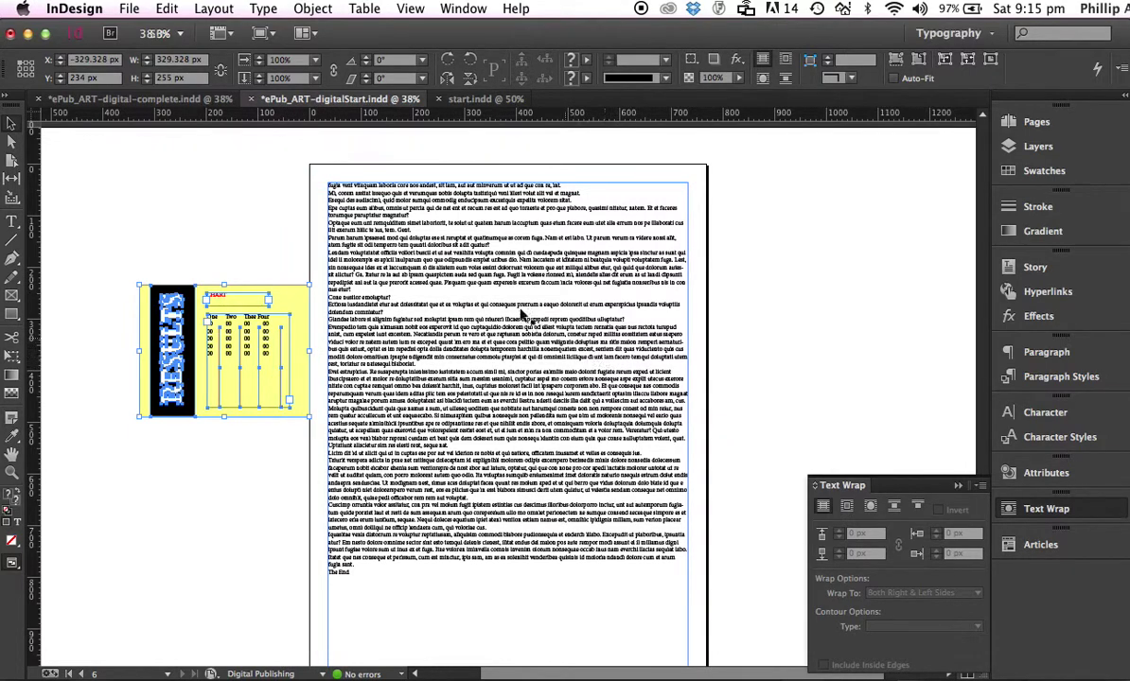
{"action": "left_click", "coordinate": [478, 99]}
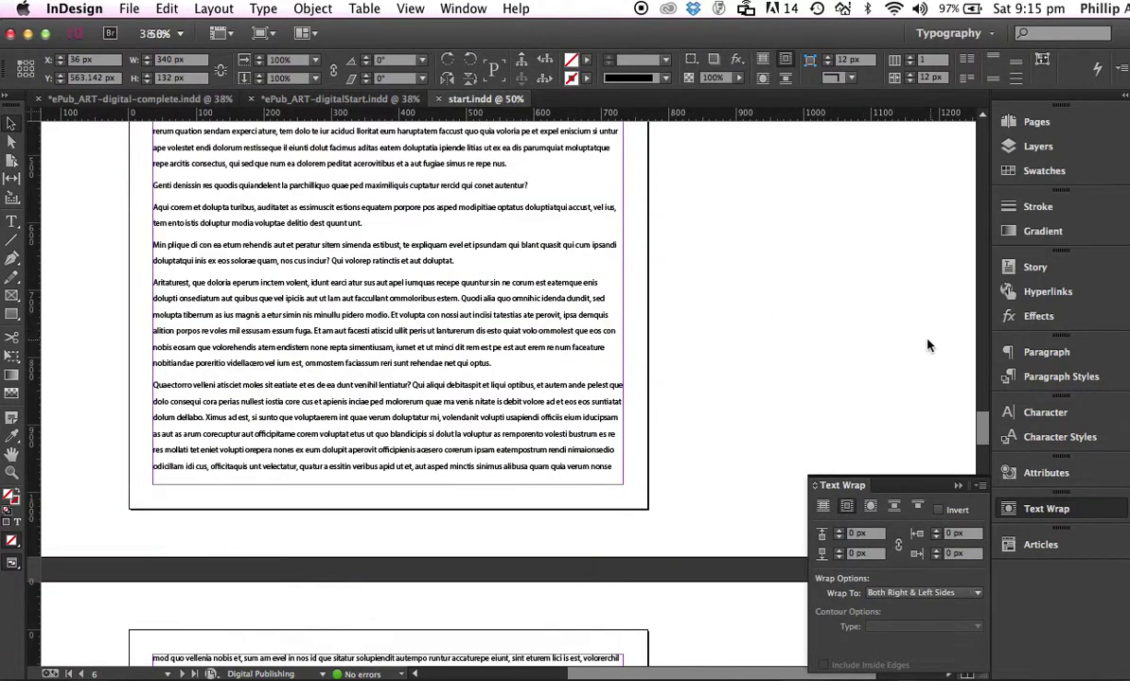
{"action": "left_click", "coordinate": [100, 291]}
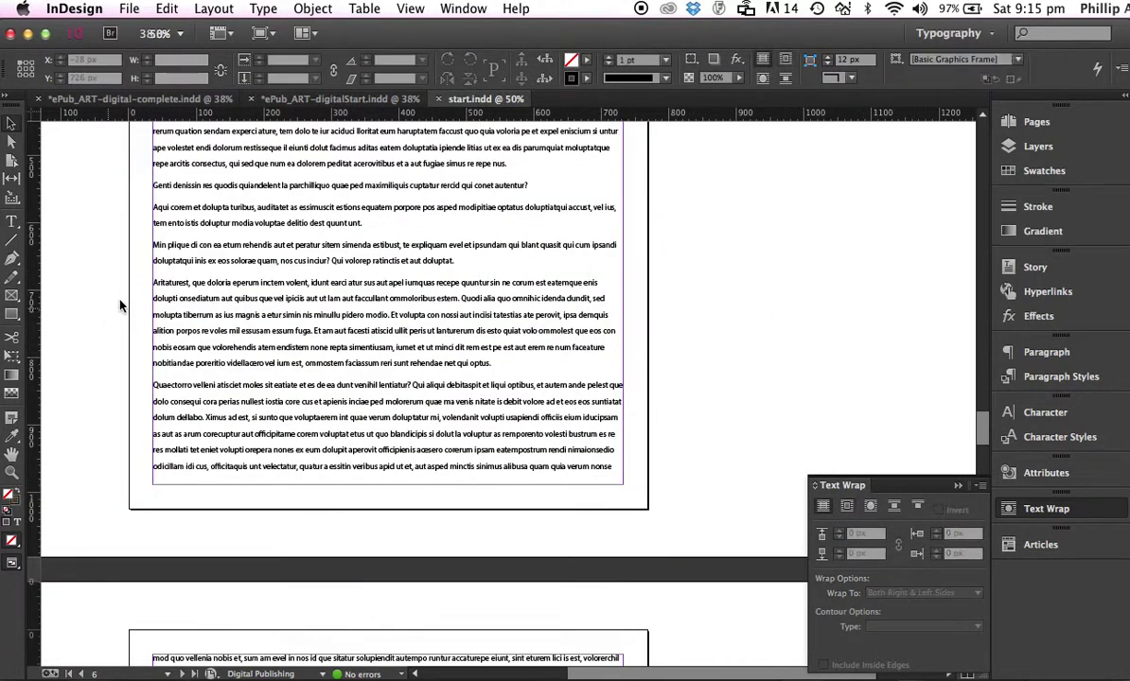
{"action": "left_click", "coordinate": [167, 9]}
{"action": "left_click", "coordinate": [185, 147]}
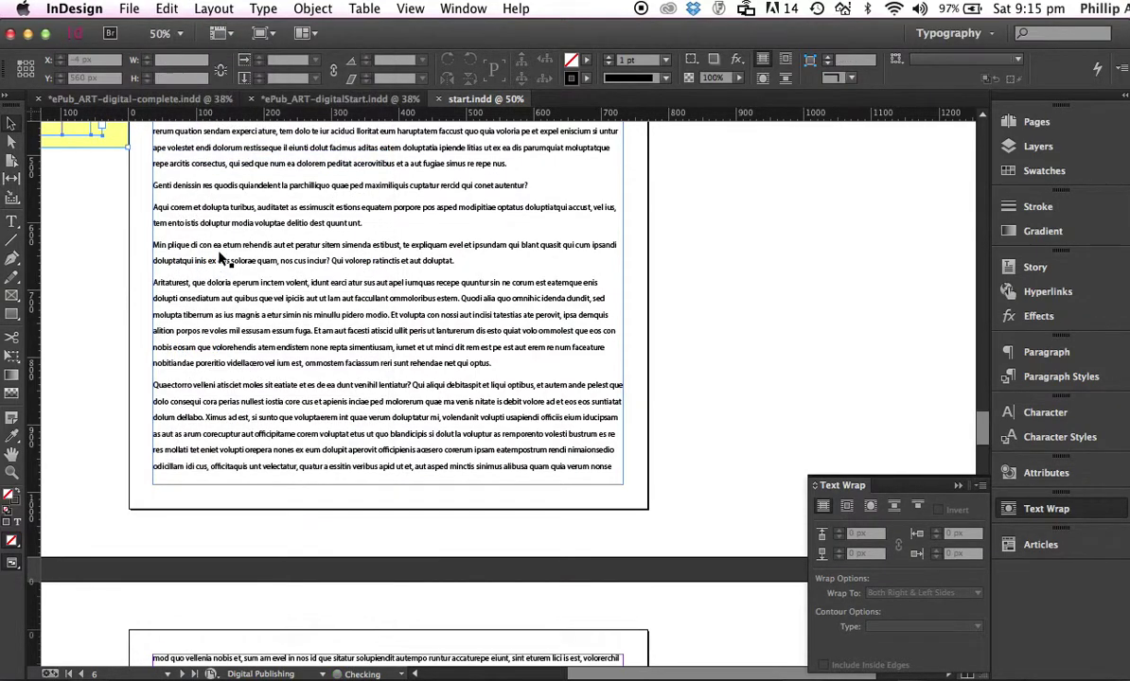
{"action": "left_click_drag", "start_coordinate": [86, 127], "coordinate": [112, 394]}
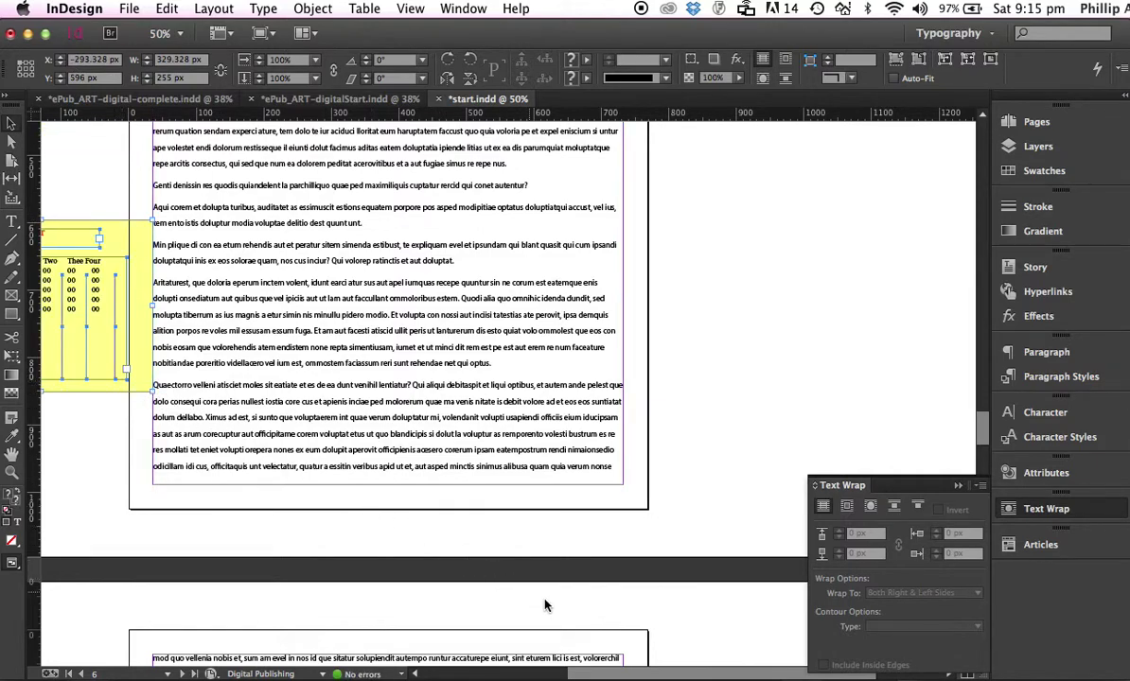
{"action": "left_click_drag", "start_coordinate": [579, 673], "coordinate": [497, 673]}
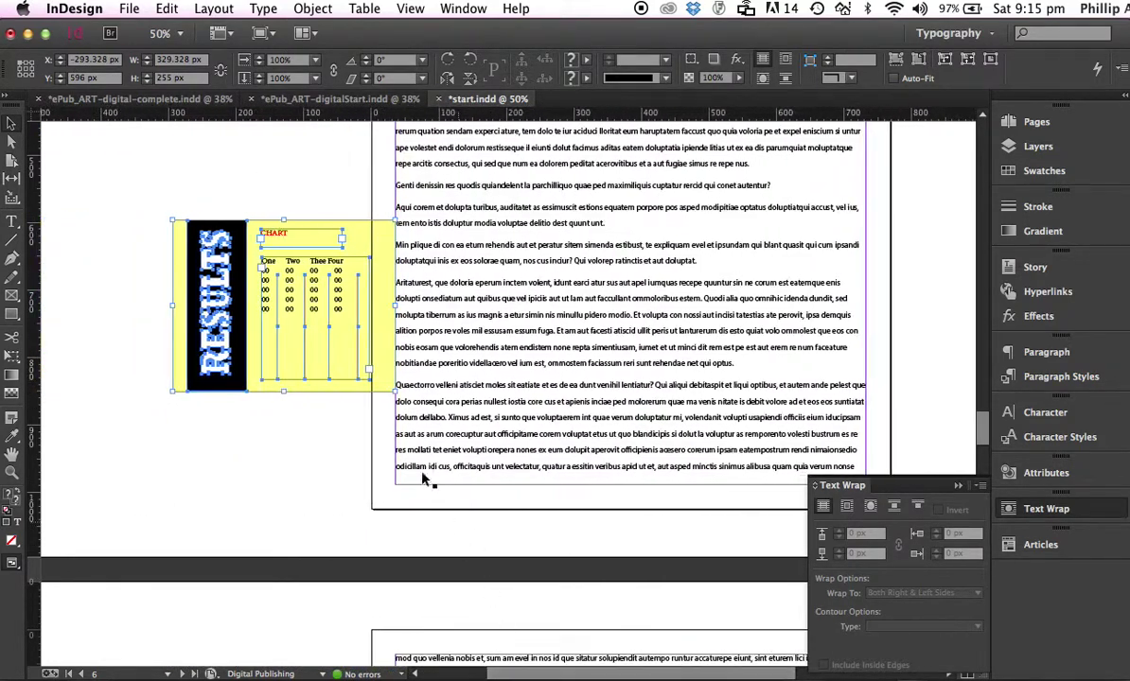
Set the CHART heading in the pasted artwork to Rockwell Extra Bold at 24 pt.
{"action": "left_click", "coordinate": [105, 216]}
{"action": "left_click", "coordinate": [11, 220]}
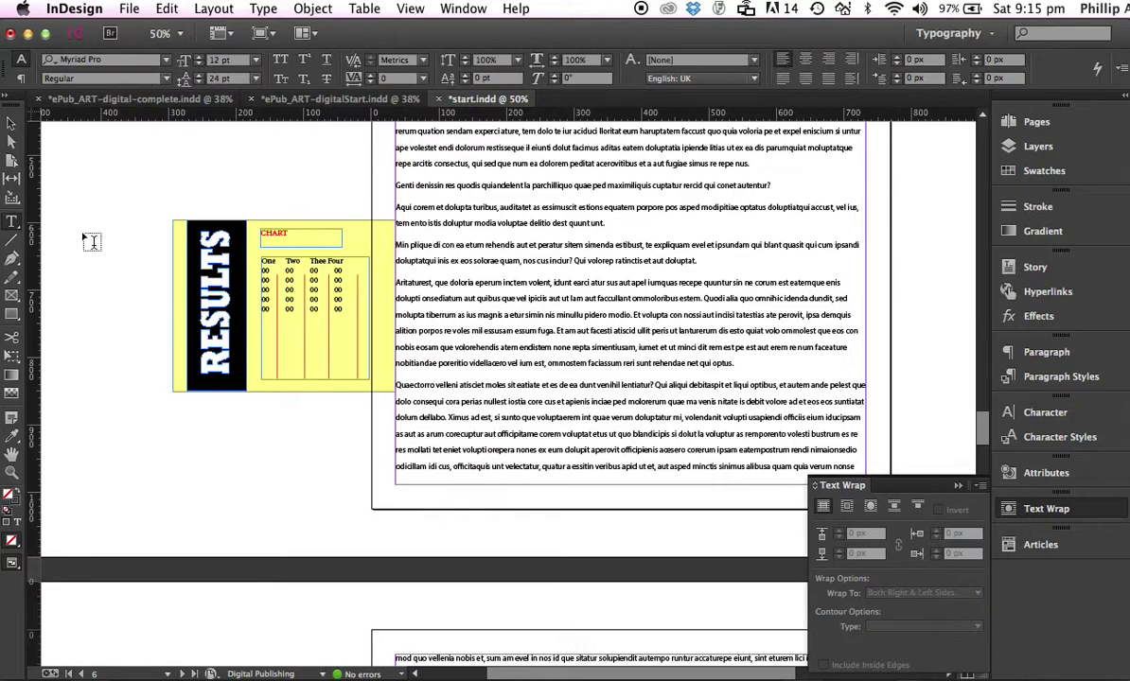
{"action": "left_click_drag", "start_coordinate": [283, 237], "coordinate": [254, 236]}
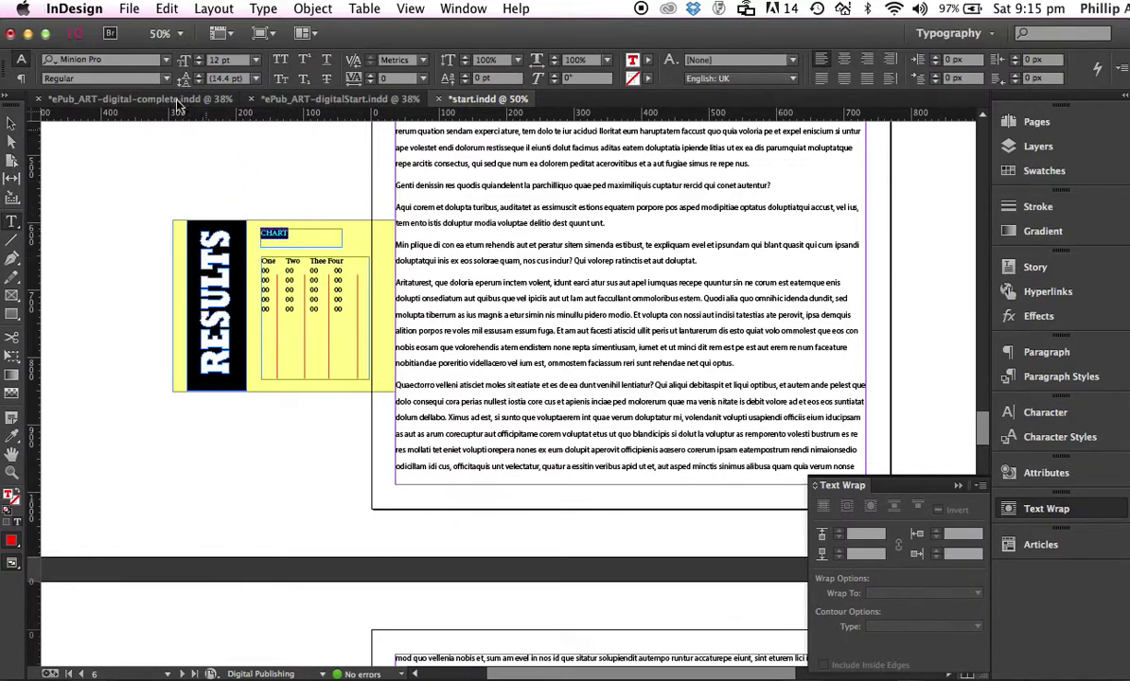
{"action": "left_click", "coordinate": [95, 59]}
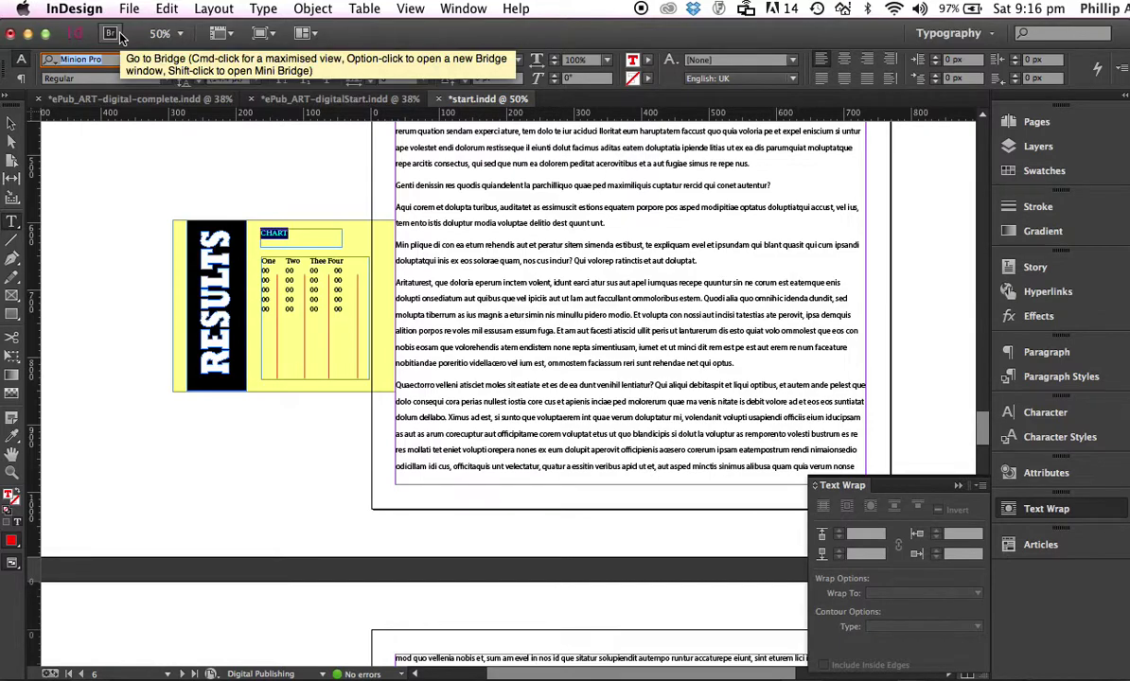
{"action": "type", "text": "roc"}
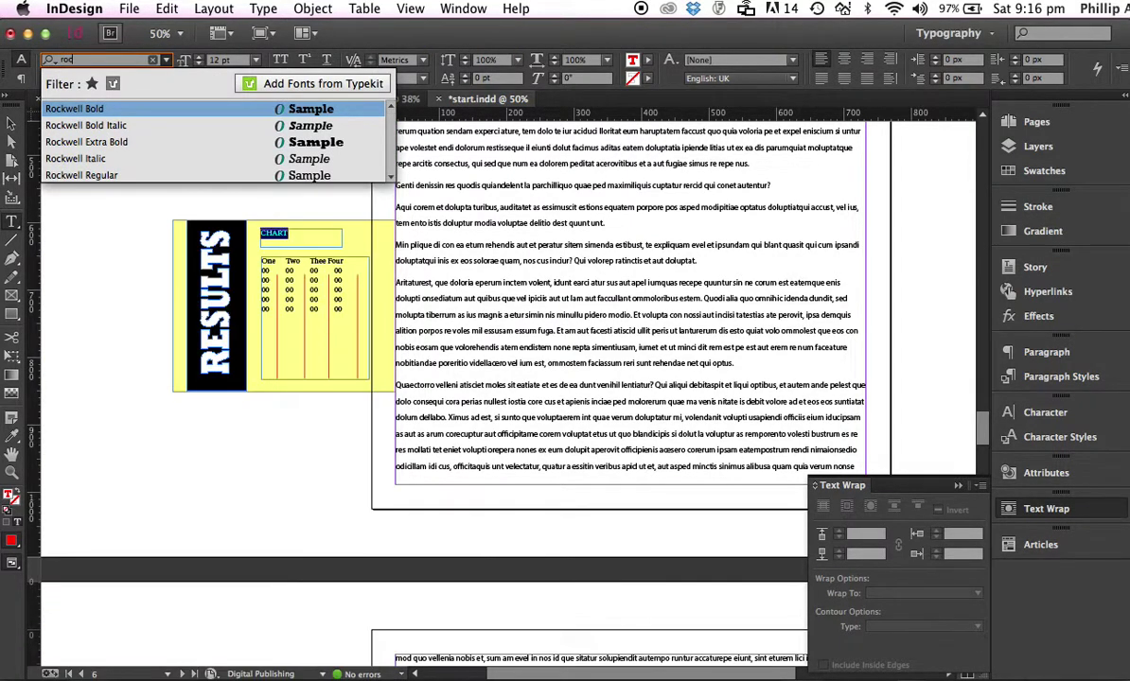
{"action": "left_click", "coordinate": [101, 142]}
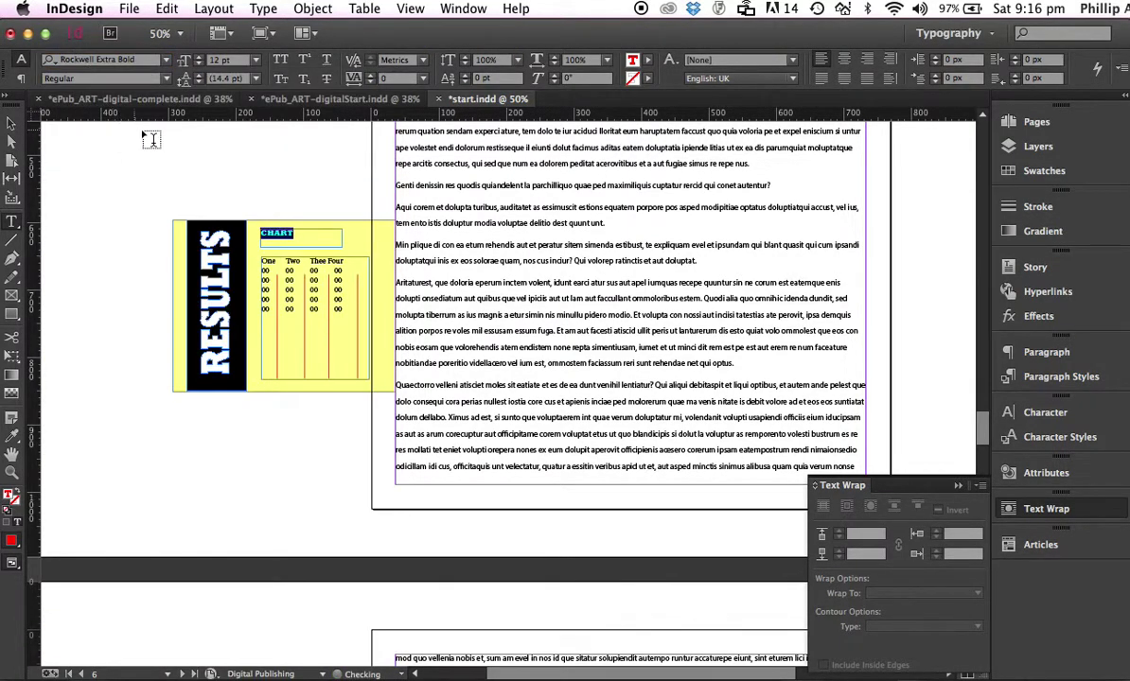
{"action": "left_click", "coordinate": [256, 60]}
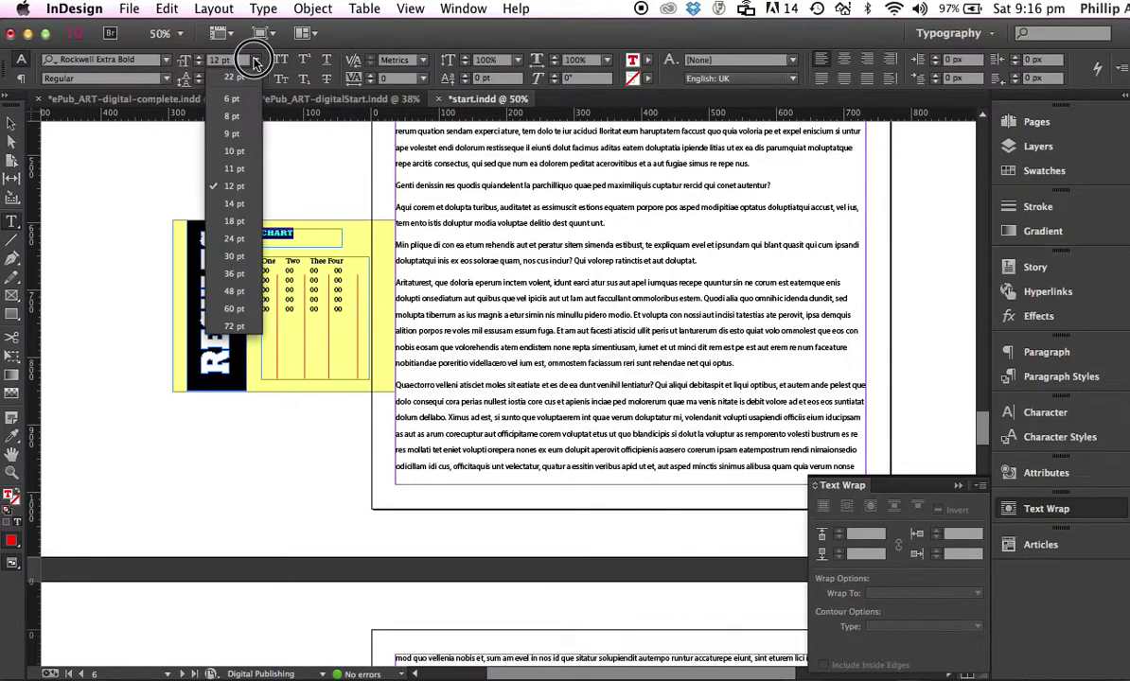
{"action": "left_click", "coordinate": [235, 238]}
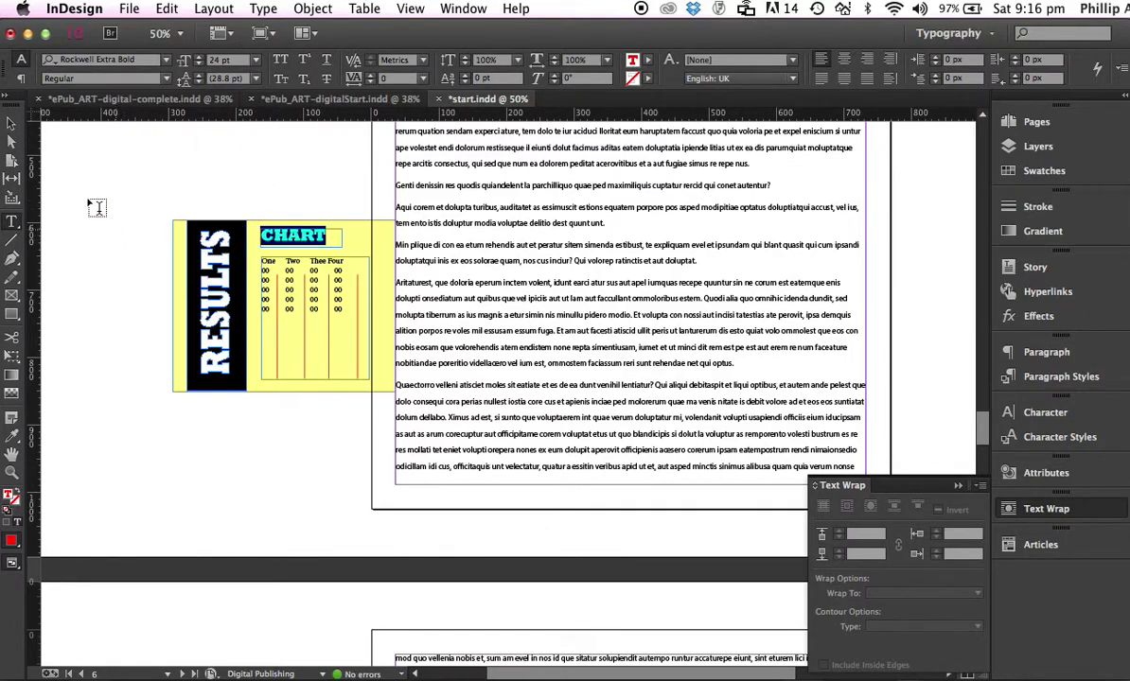
Move the whole RESULTS chart artwork off page 6 onto the pasteboard at about X -342, Y 594 px.
{"action": "left_click", "coordinate": [11, 123]}
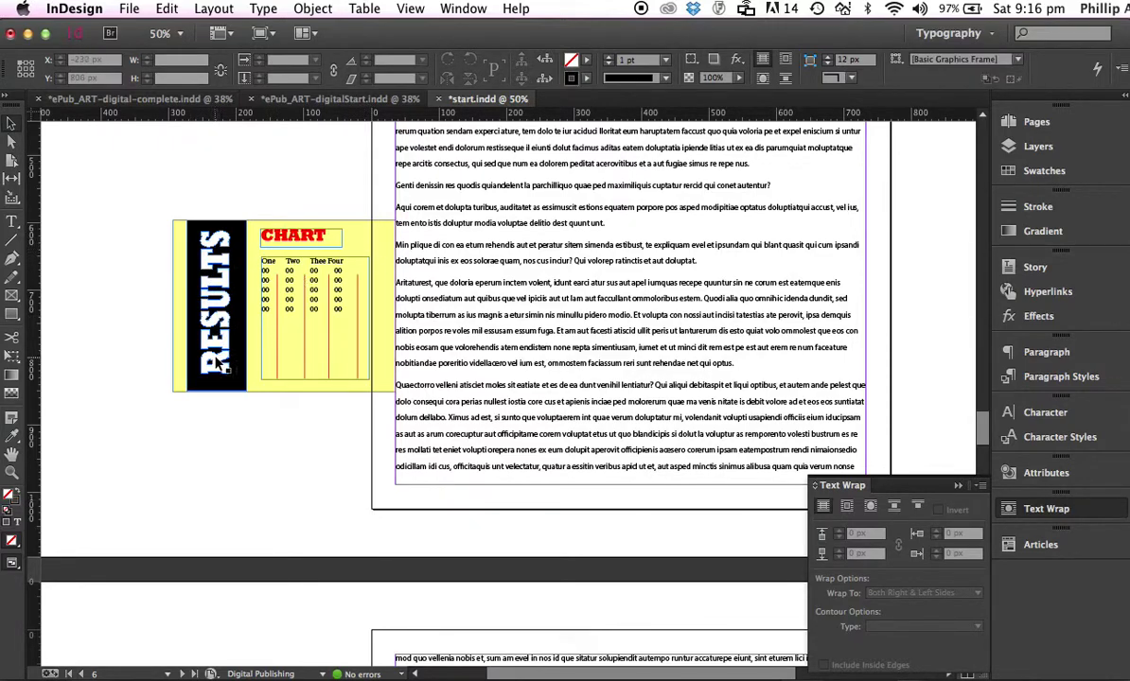
{"action": "left_click", "coordinate": [219, 351]}
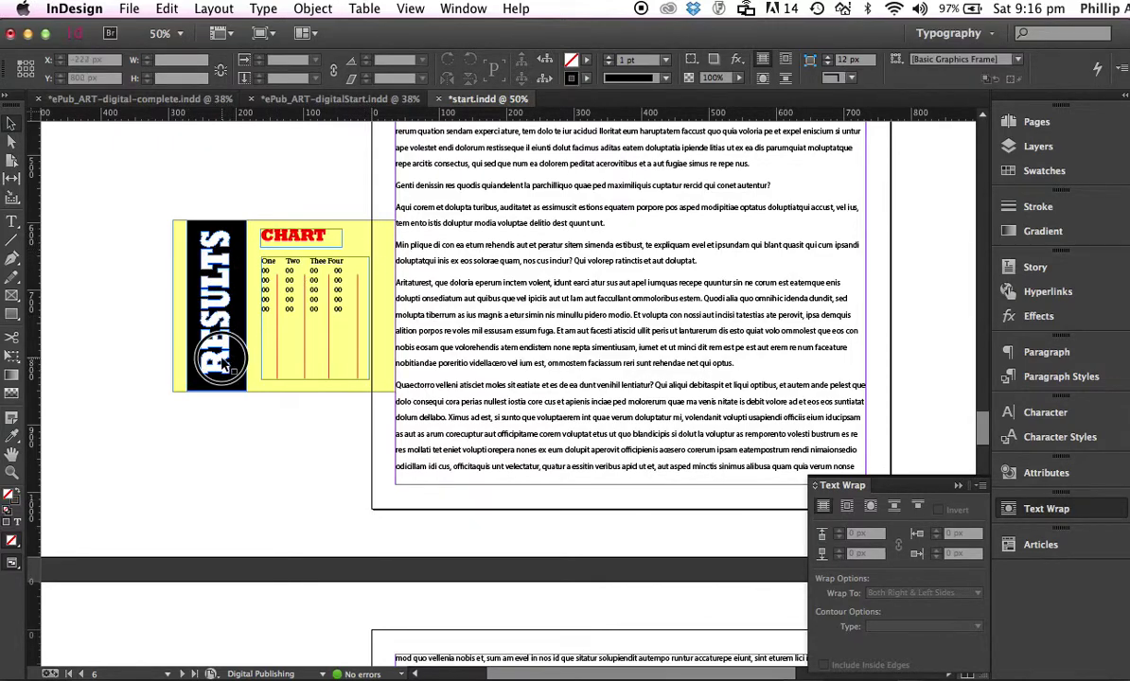
{"action": "left_click", "coordinate": [101, 314]}
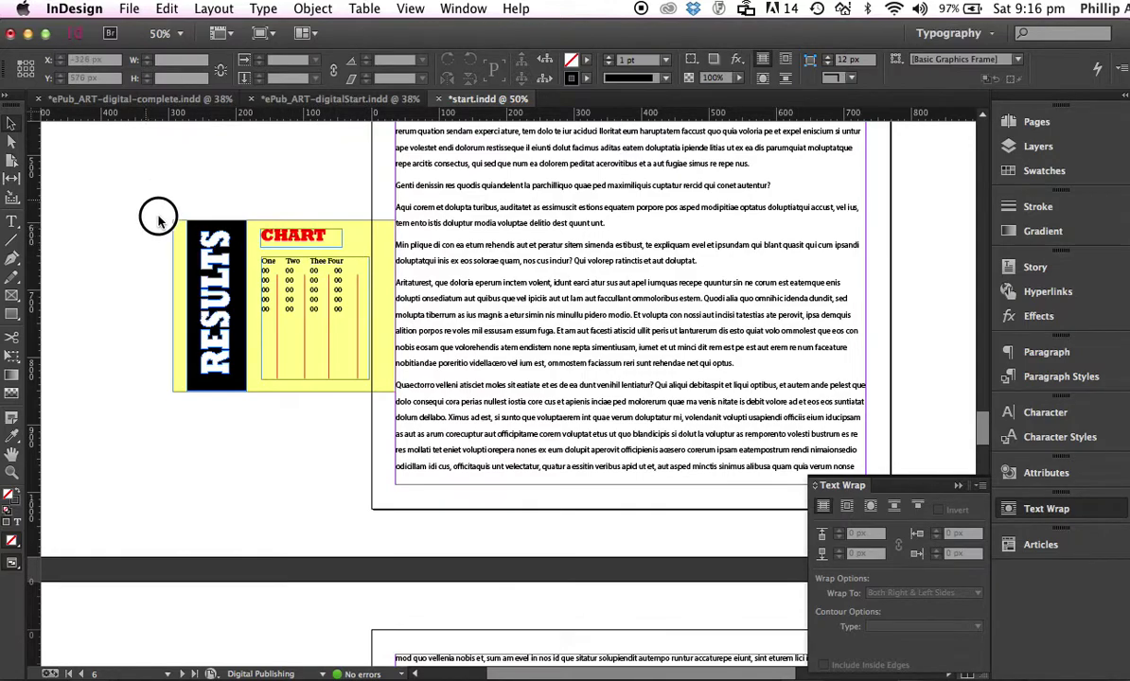
{"action": "left_click_drag", "start_coordinate": [159, 220], "coordinate": [380, 381]}
{"action": "left_click_drag", "start_coordinate": [351, 245], "coordinate": [317, 246]}
{"action": "left_click", "coordinate": [212, 401]}
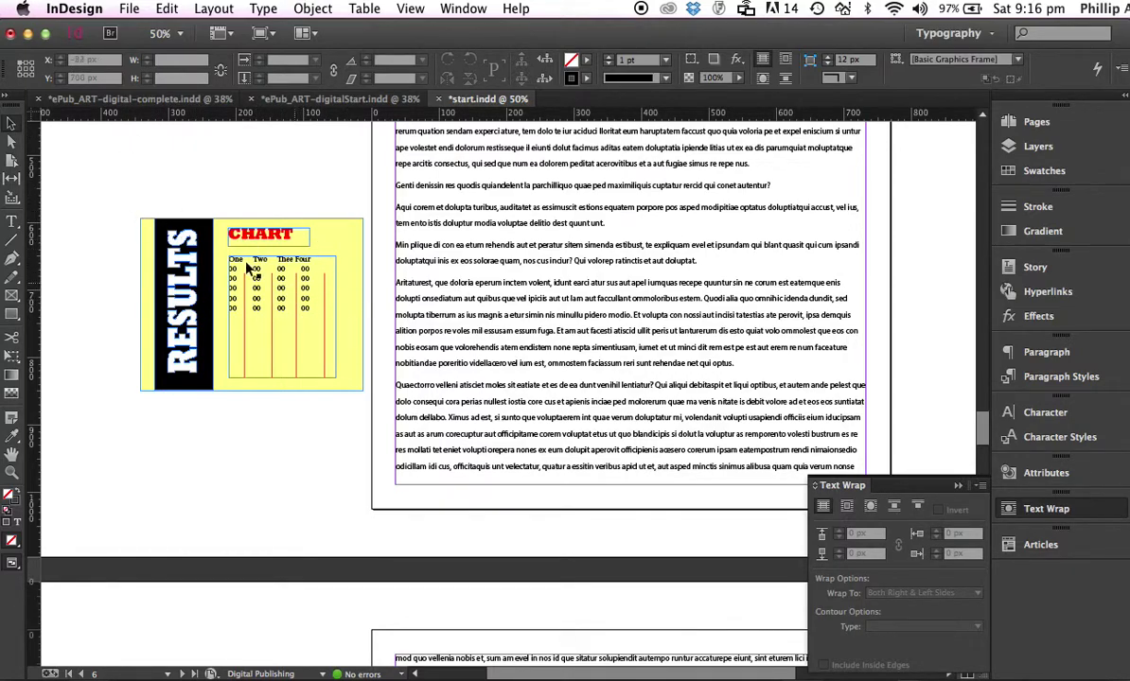
Group all the pieces of the RESULTS chart artwork on the pasteboard beside page 6.
{"action": "left_click_drag", "start_coordinate": [119, 197], "coordinate": [370, 418]}
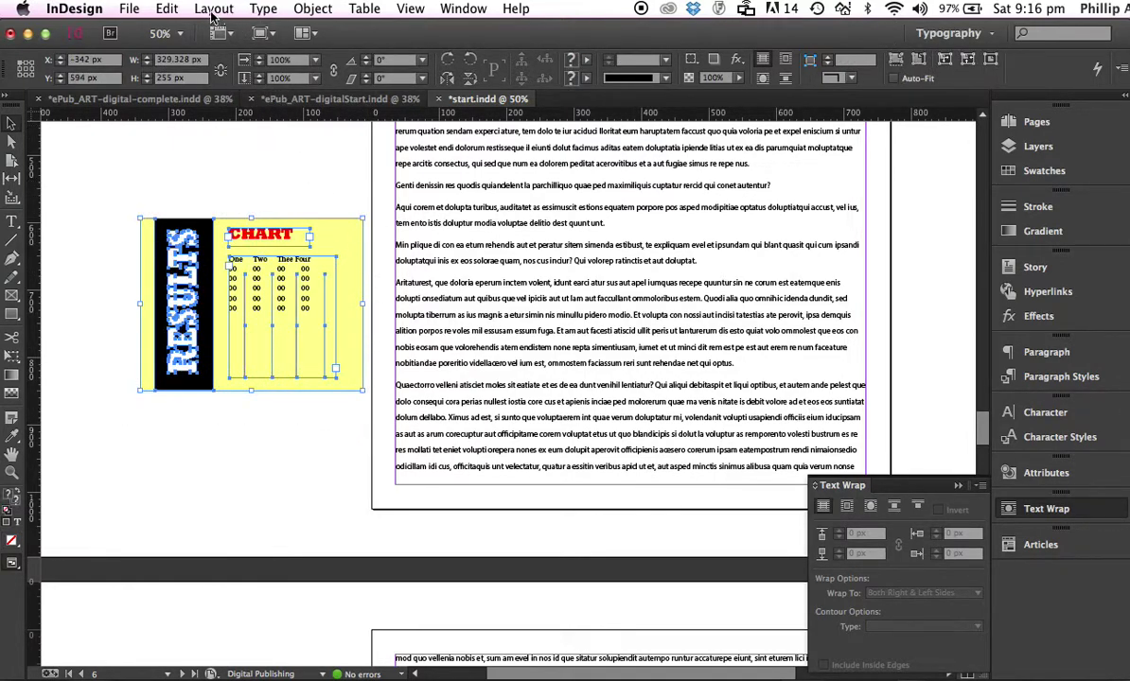
{"action": "left_click", "coordinate": [312, 10]}
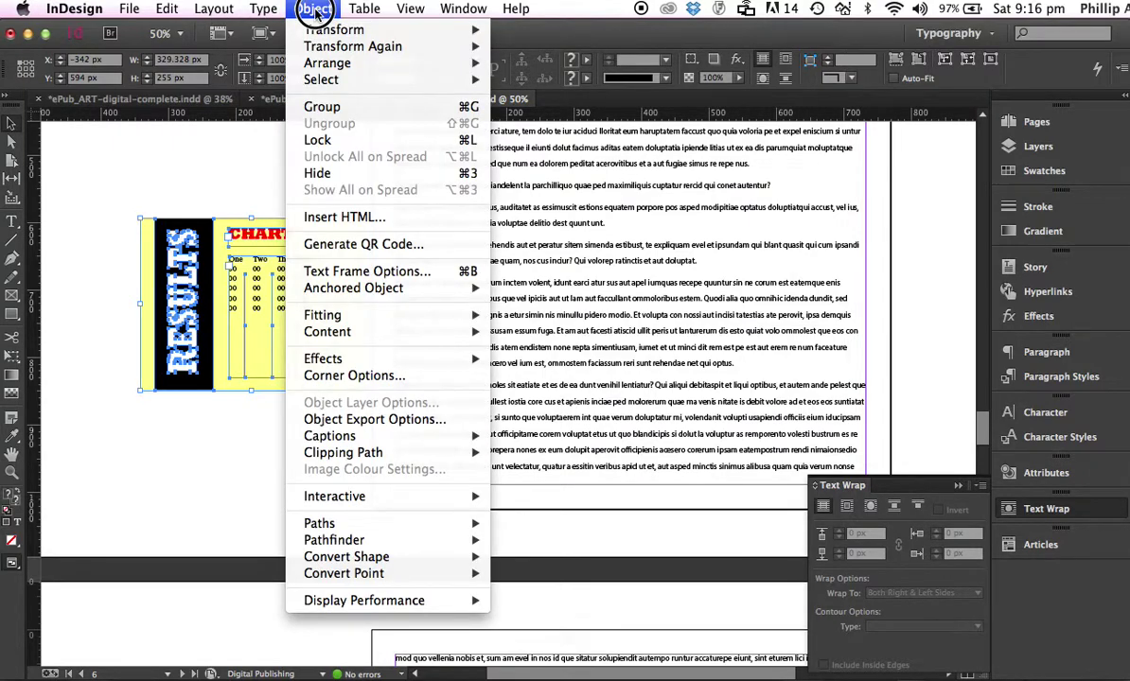
{"action": "left_click", "coordinate": [326, 107]}
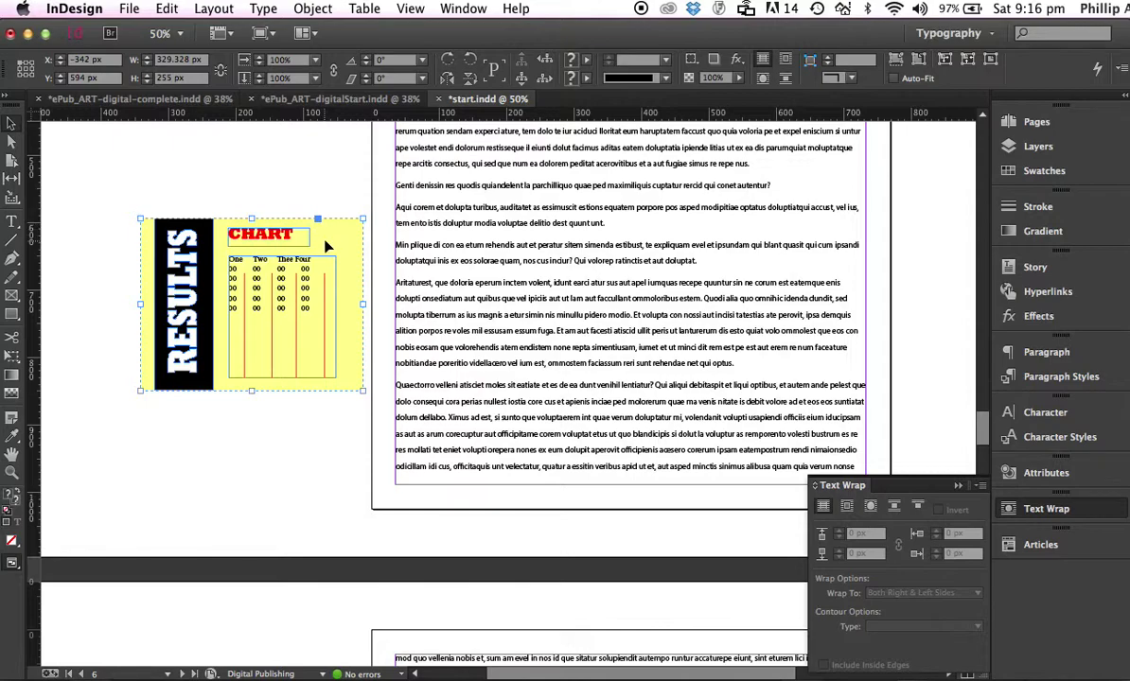
Wrap text around the bounding box of the grouped RESULTS chart with an 8 px offset on all sides.
{"action": "left_click", "coordinate": [847, 509]}
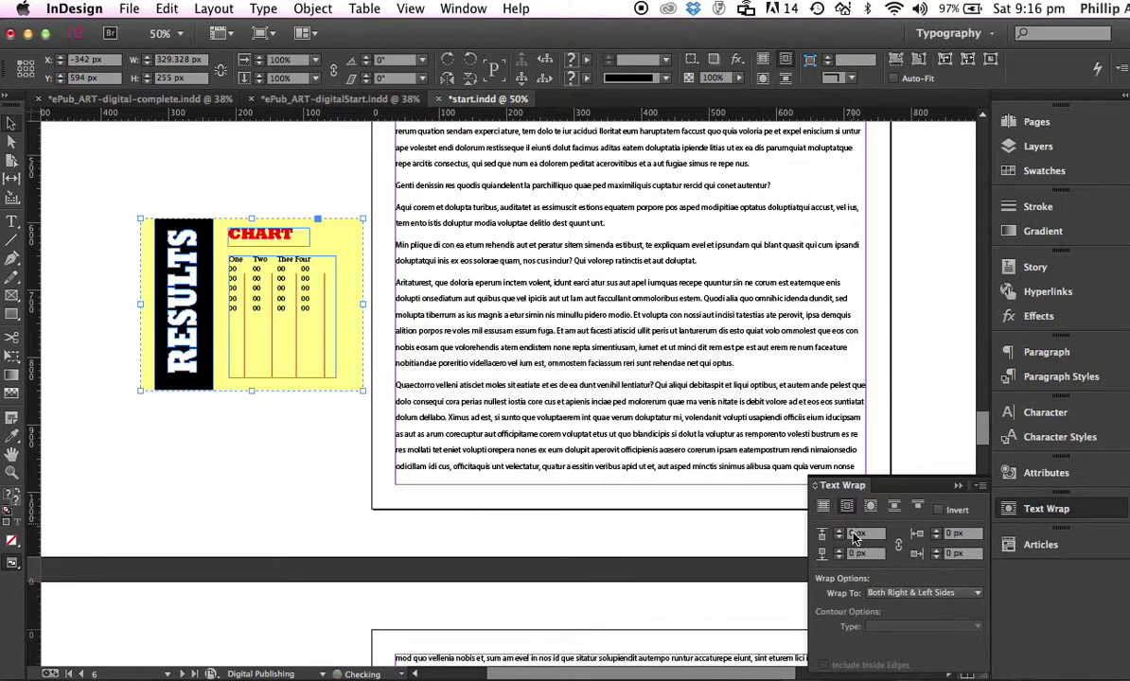
{"action": "left_click", "coordinate": [838, 531]}
{"action": "left_click", "coordinate": [838, 532]}
{"action": "left_click", "coordinate": [838, 532]}
{"action": "left_click", "coordinate": [838, 532]}
{"action": "left_click", "coordinate": [838, 532]}
{"action": "left_click", "coordinate": [838, 531]}
{"action": "left_click", "coordinate": [839, 532]}
{"action": "left_click", "coordinate": [839, 532]}
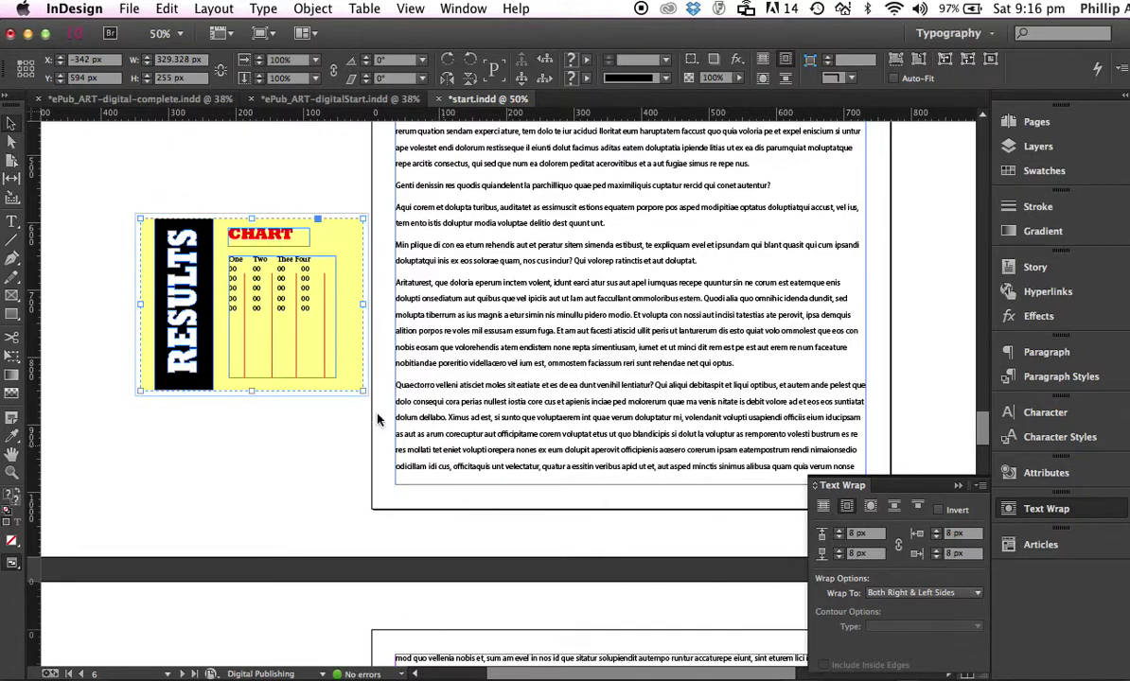
{"action": "double_click", "coordinate": [221, 255]}
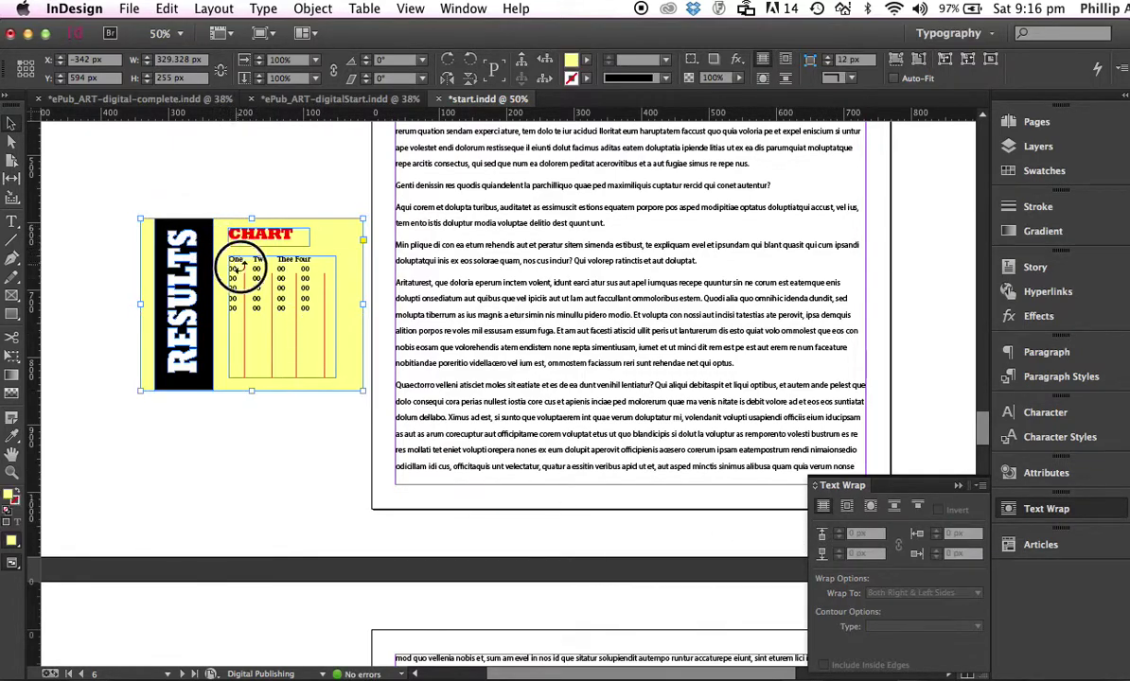
{"action": "left_click_drag", "start_coordinate": [344, 251], "coordinate": [567, 276]}
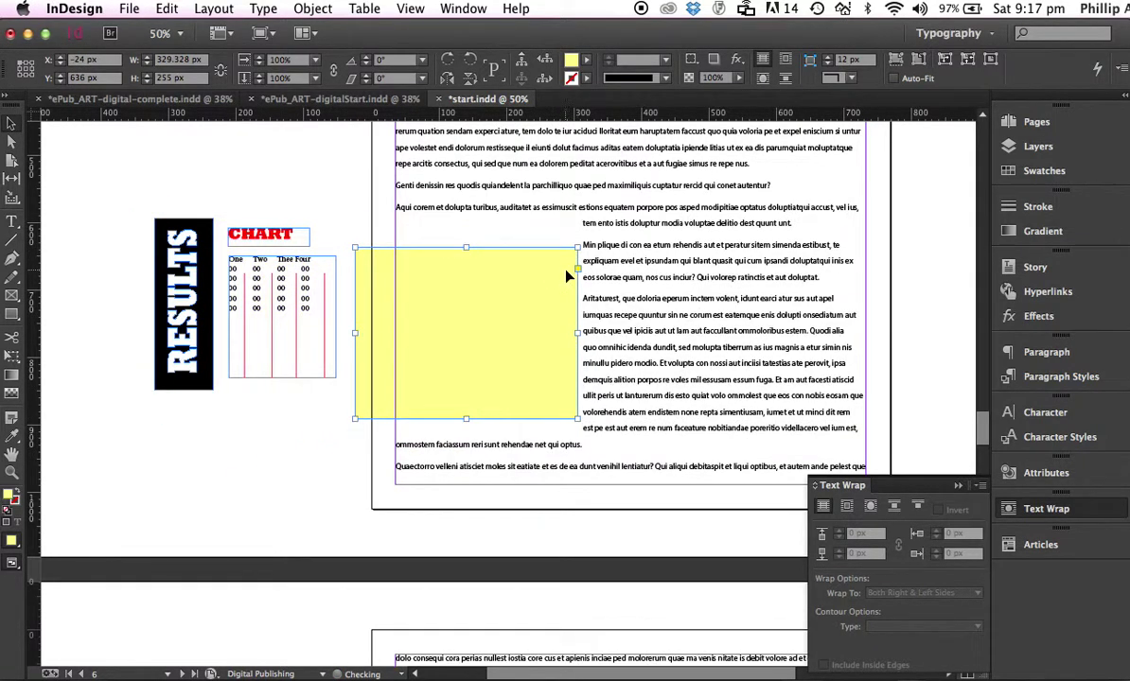
{"action": "key", "text": "ctrl+z"}
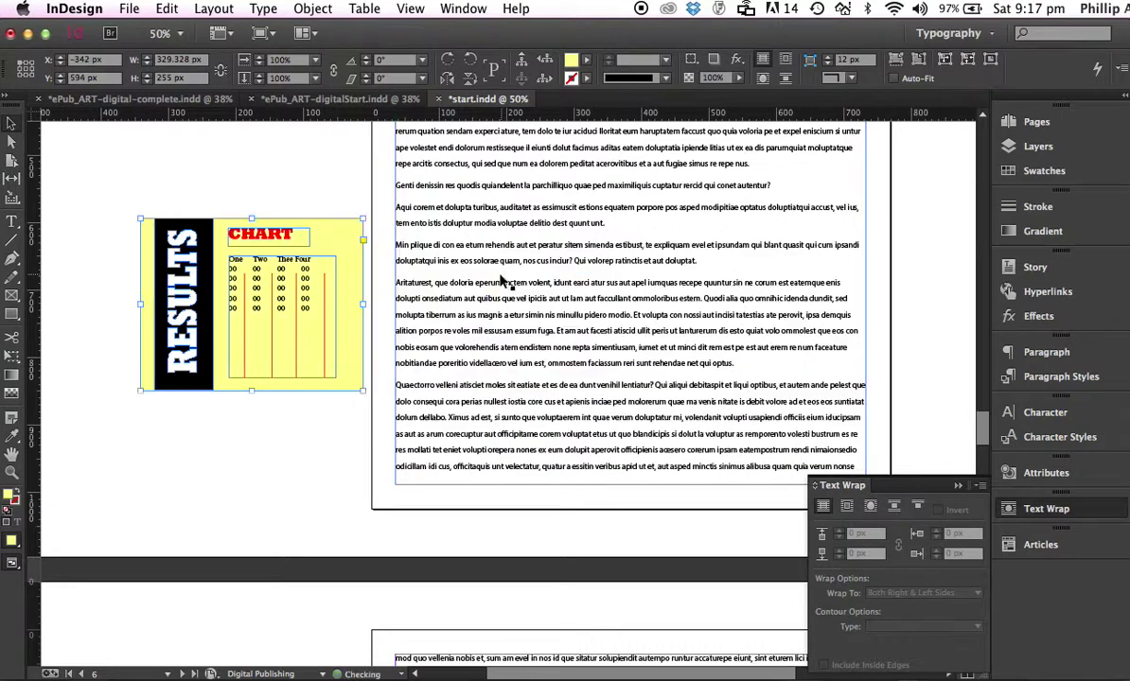
Move the RESULTS chart group onto page 6 at about X -98, Y 626 px and anchor it to the end of the paragraph just above.
{"action": "left_click_drag", "start_coordinate": [114, 192], "coordinate": [376, 393]}
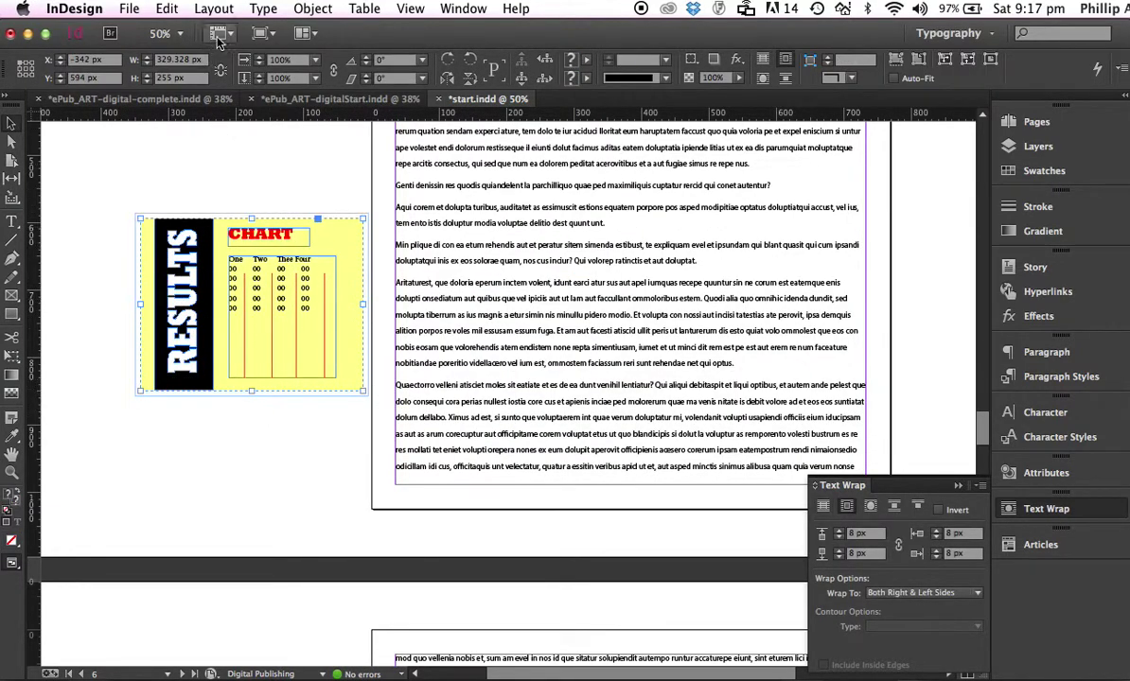
{"action": "left_click", "coordinate": [312, 8]}
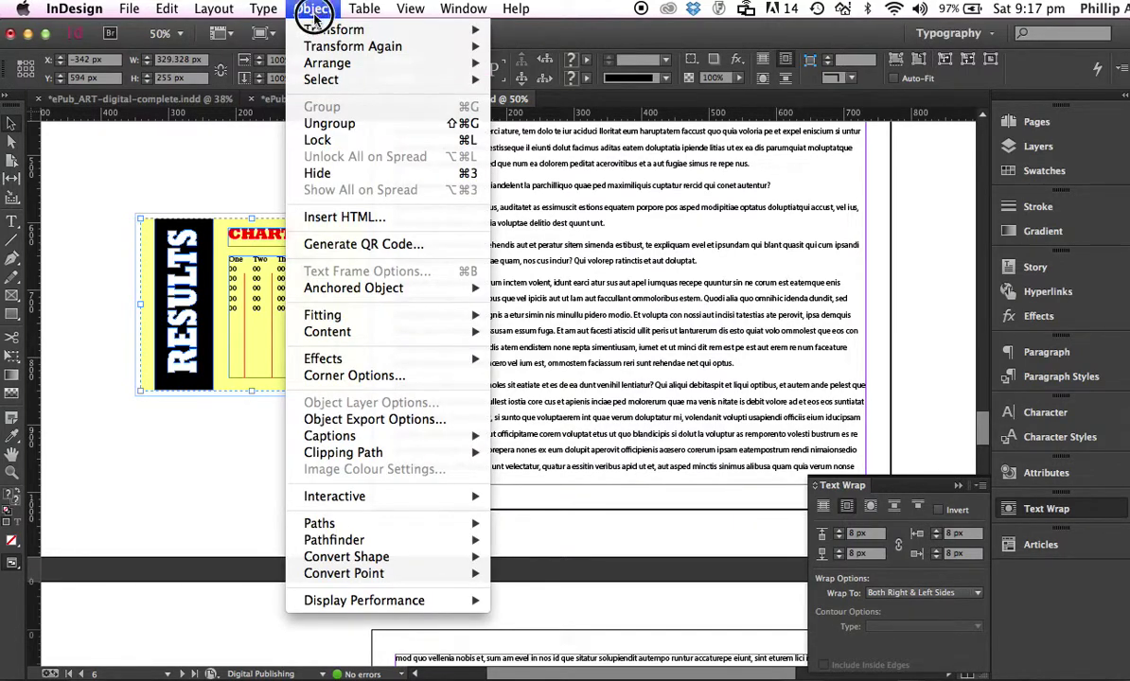
{"action": "left_click", "coordinate": [74, 275]}
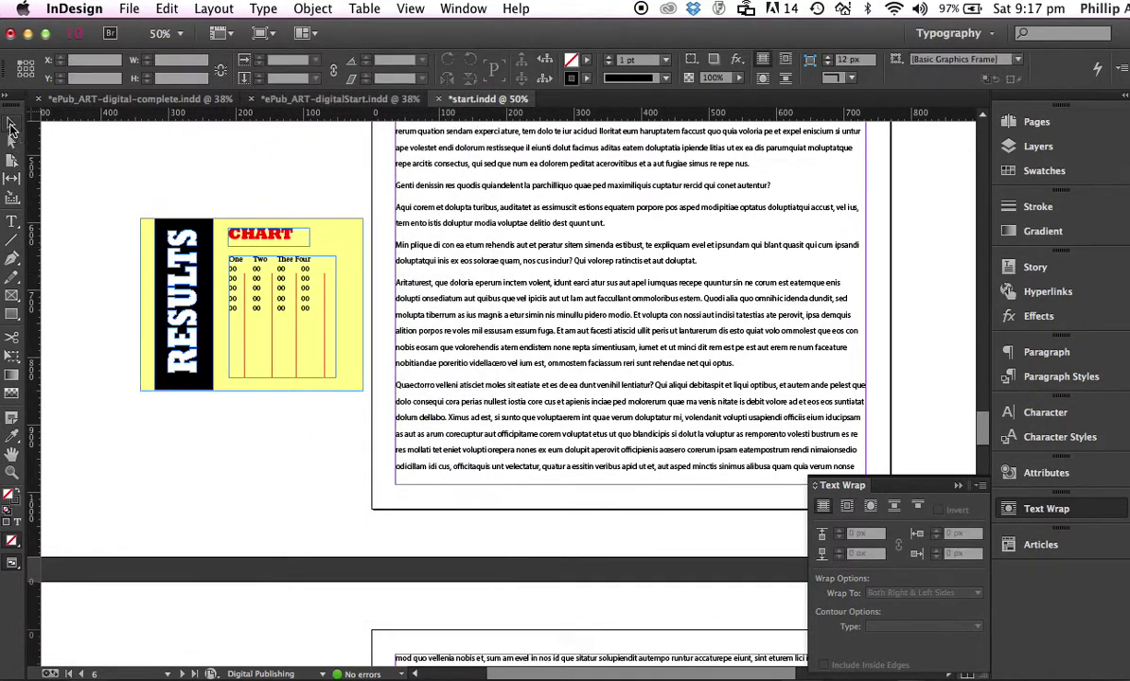
{"action": "left_click_drag", "start_coordinate": [343, 245], "coordinate": [504, 266]}
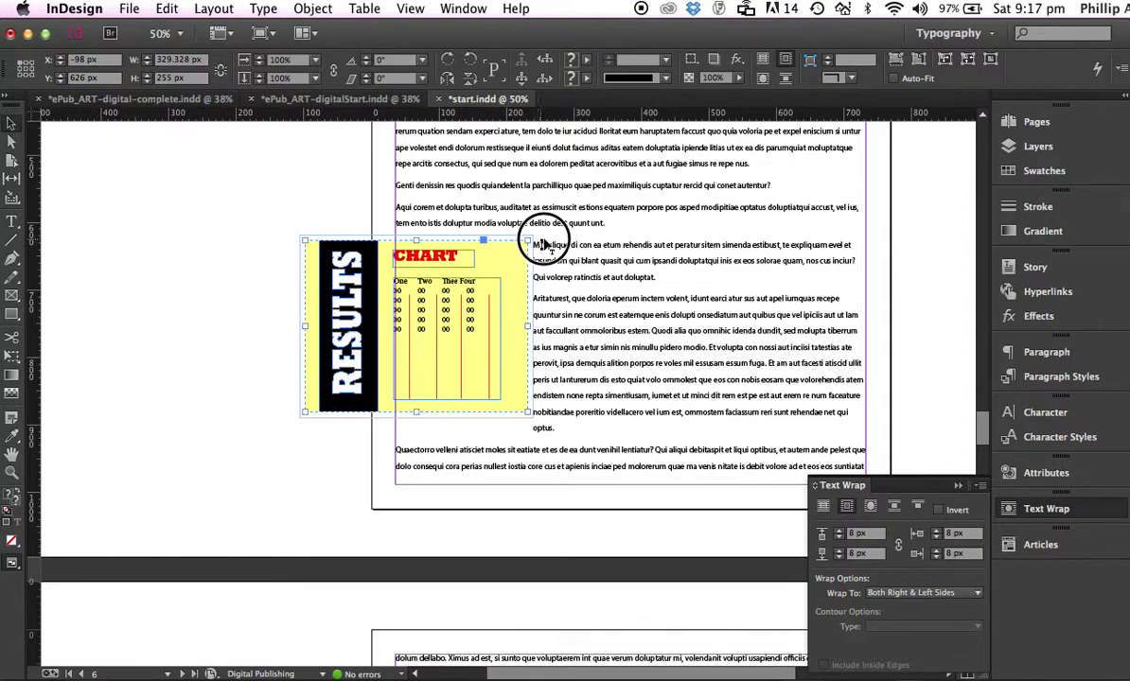
{"action": "left_click_drag", "start_coordinate": [600, 235], "coordinate": [631, 225]}
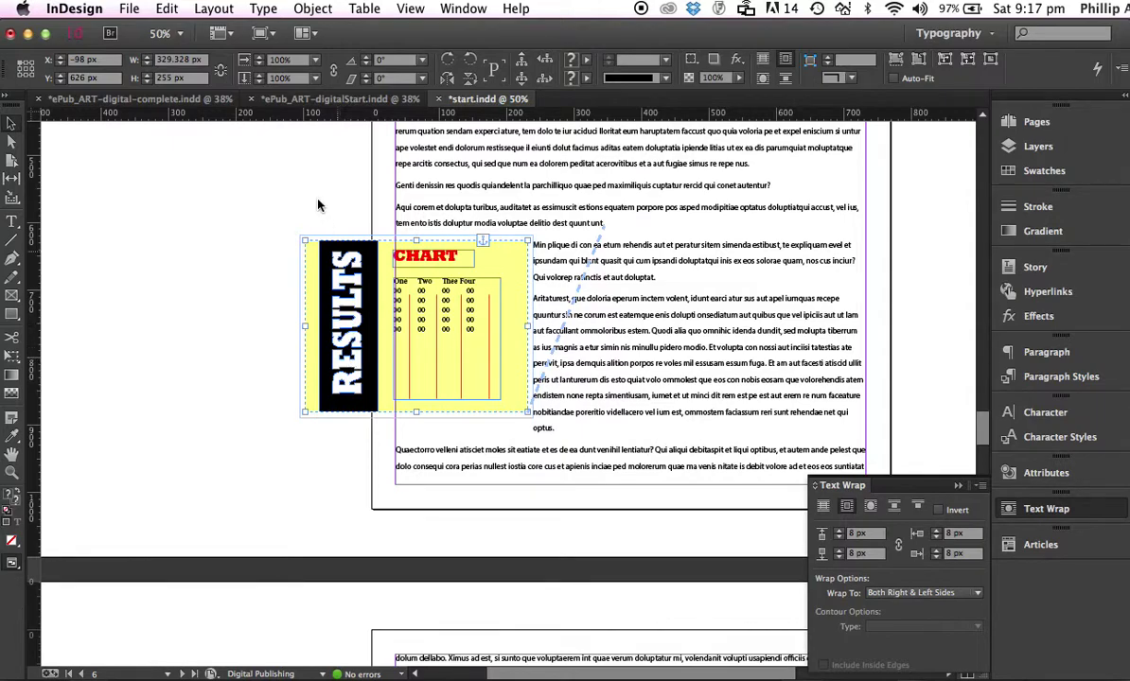
Enable custom rasterisation in the RESULTS chart group's EPUB and HTML export options and save the document.
{"action": "left_click", "coordinate": [312, 9]}
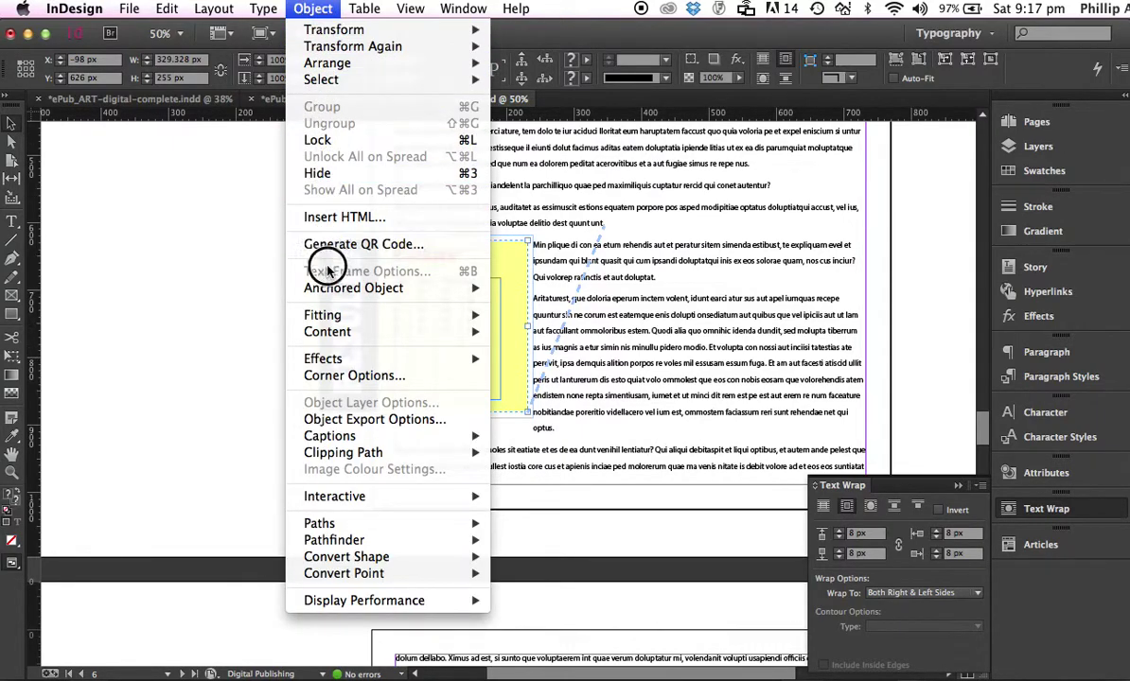
{"action": "left_click", "coordinate": [391, 421]}
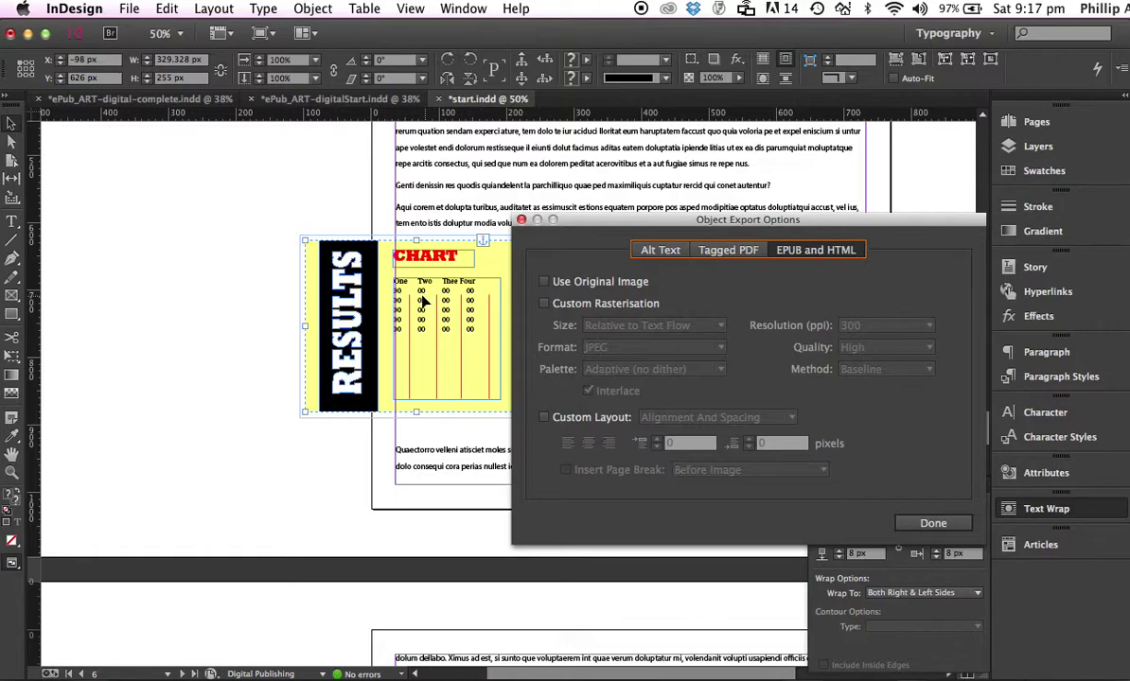
{"action": "left_click", "coordinate": [544, 304]}
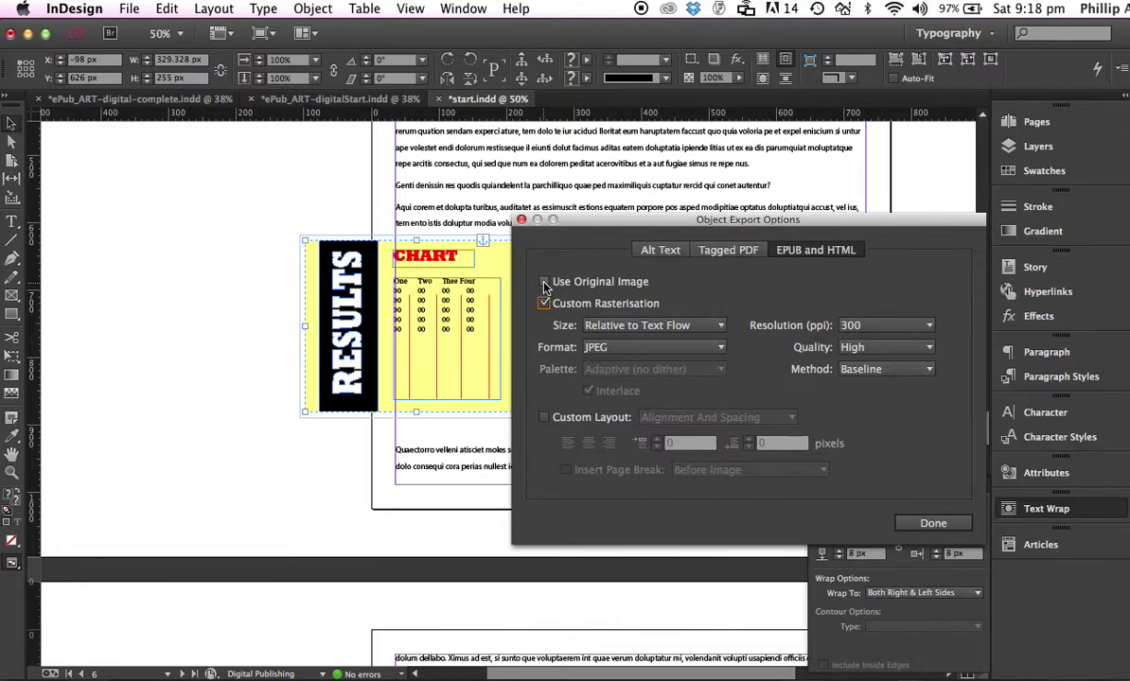
{"action": "left_click", "coordinate": [944, 522]}
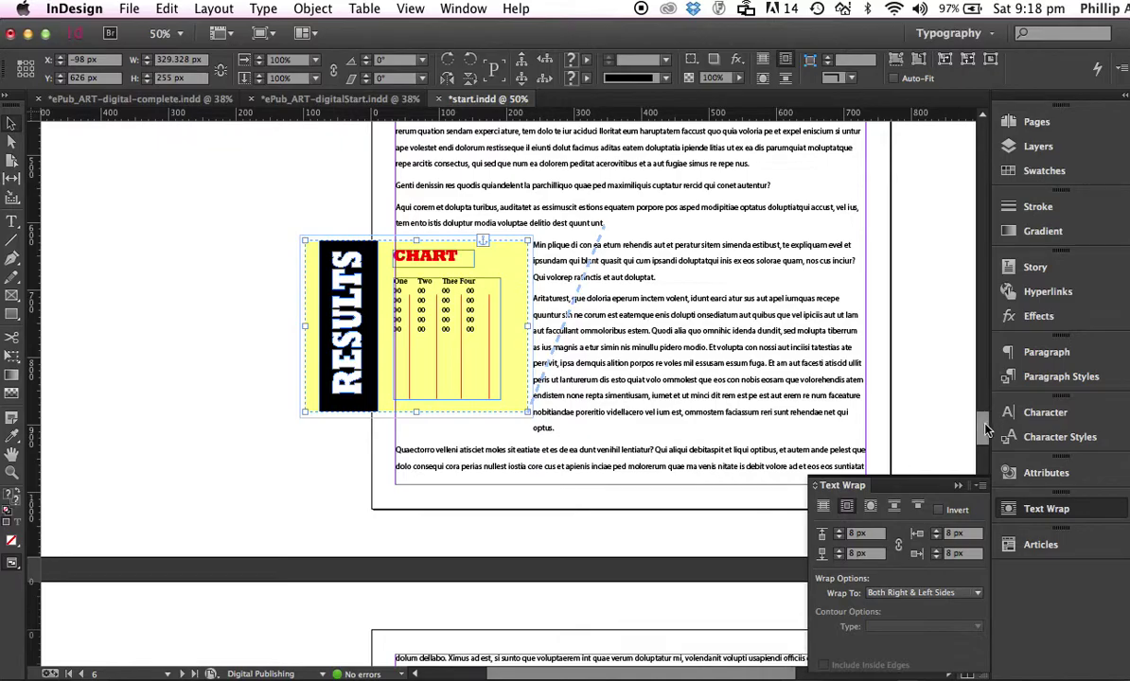
{"action": "left_click", "coordinate": [957, 487]}
{"action": "left_click_drag", "start_coordinate": [984, 442], "coordinate": [926, 613]}
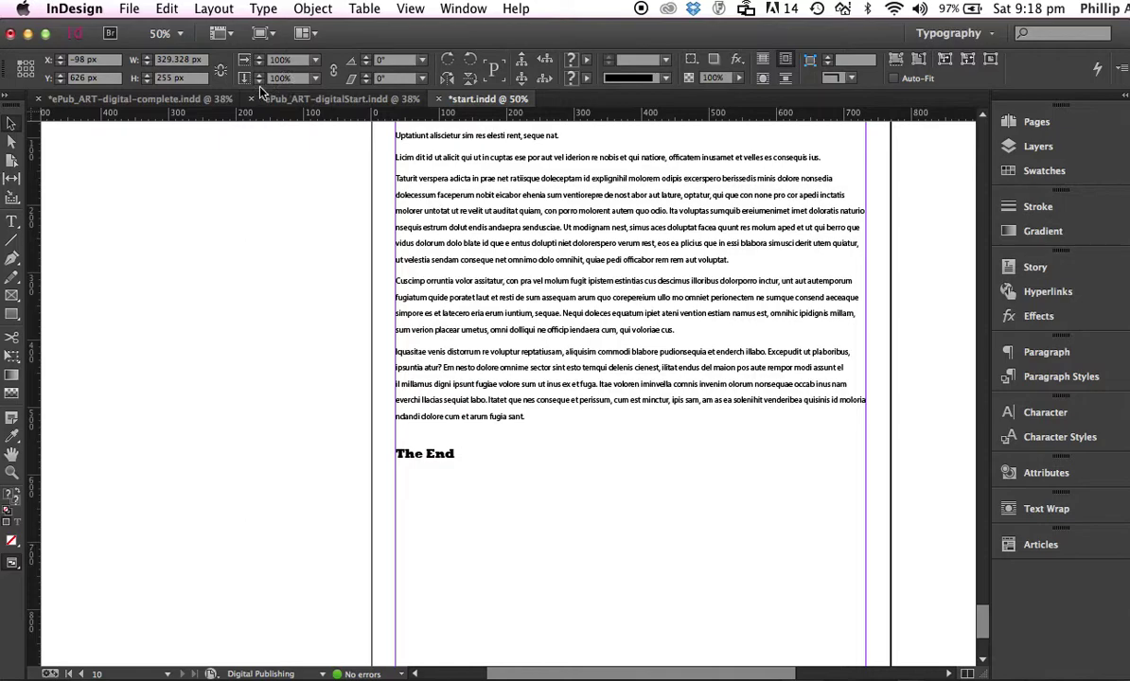
{"action": "key", "text": "super+s"}
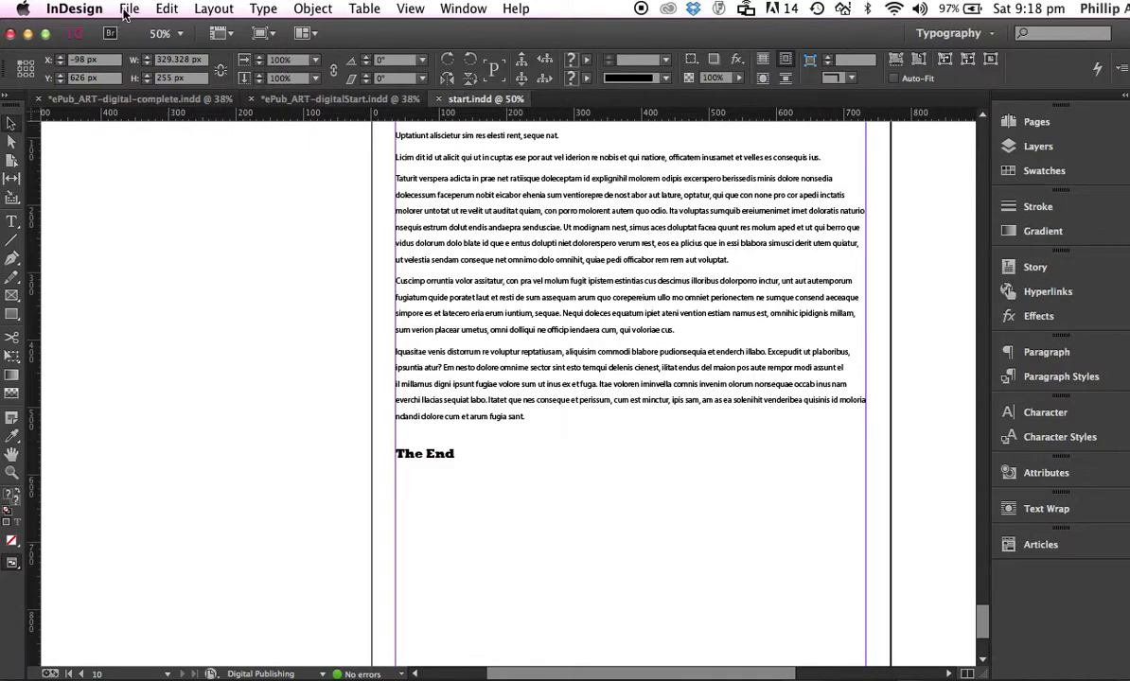
Place the video "primitive-move - Computer.mp4" on page 10 below the body text at about X 444, Y 528 px.
{"action": "left_click", "coordinate": [124, 11]}
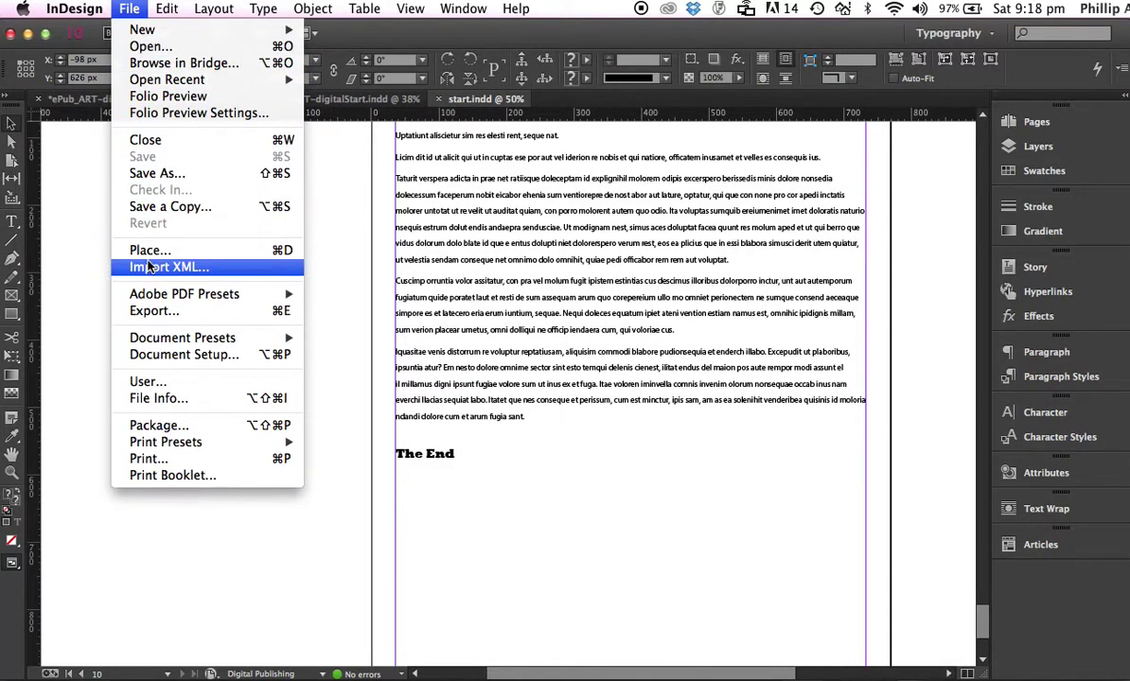
{"action": "left_click", "coordinate": [88, 205]}
{"action": "left_click_drag", "start_coordinate": [562, 670], "coordinate": [588, 638]}
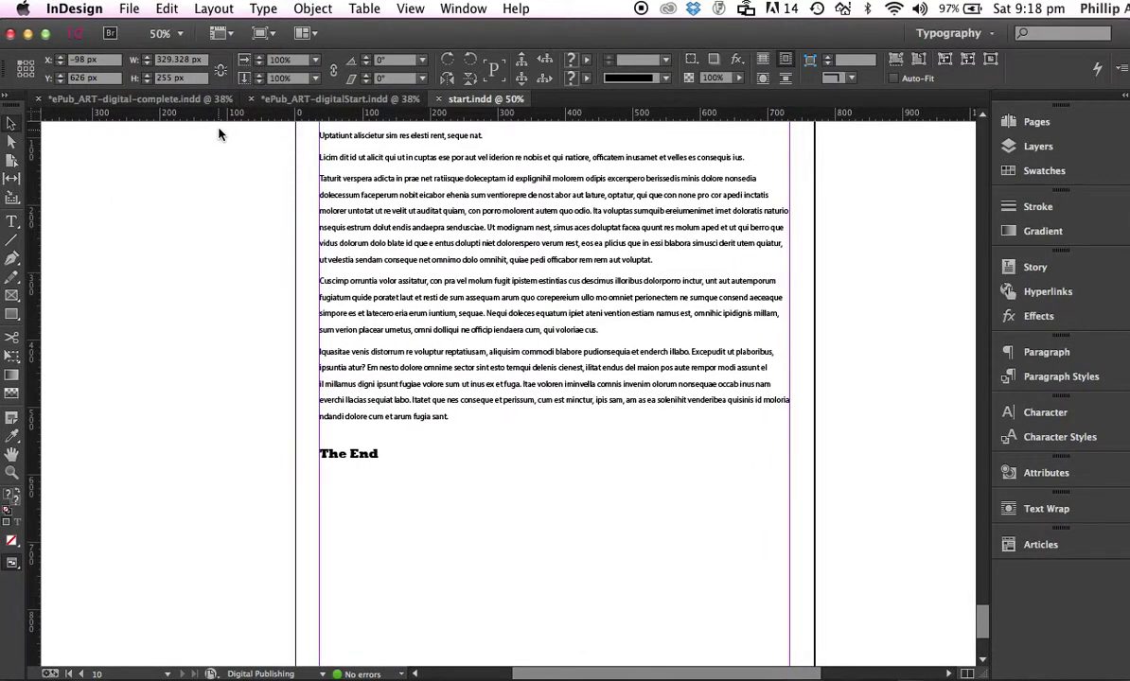
{"action": "left_click", "coordinate": [130, 10]}
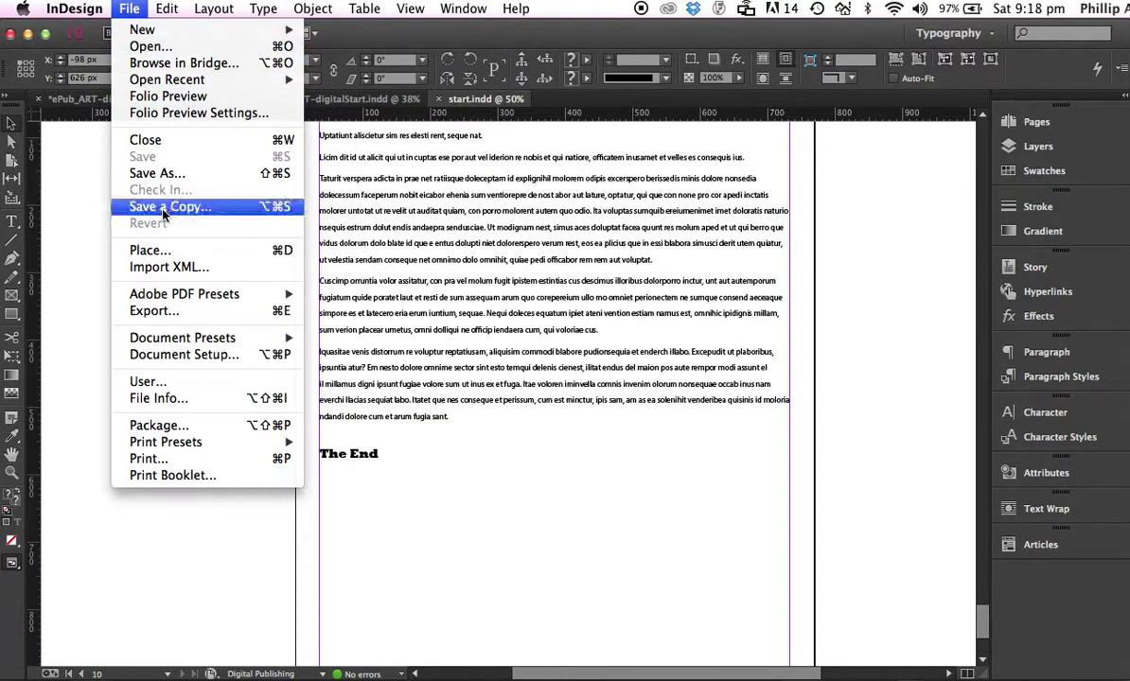
{"action": "left_click", "coordinate": [149, 248]}
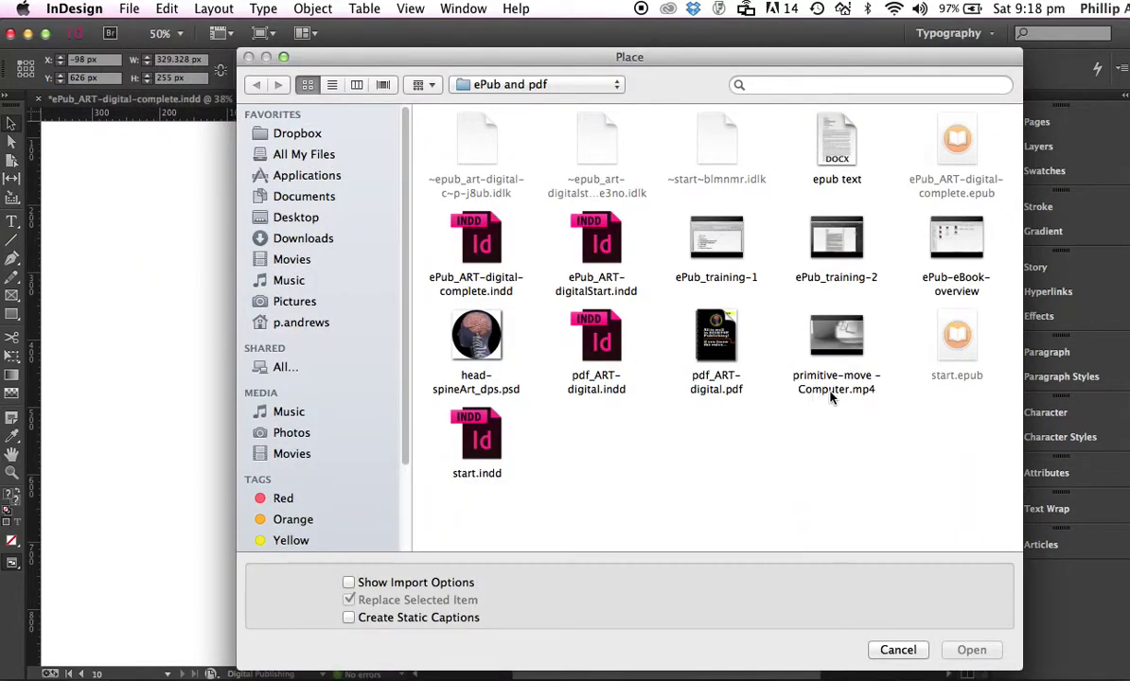
{"action": "left_click", "coordinate": [832, 349]}
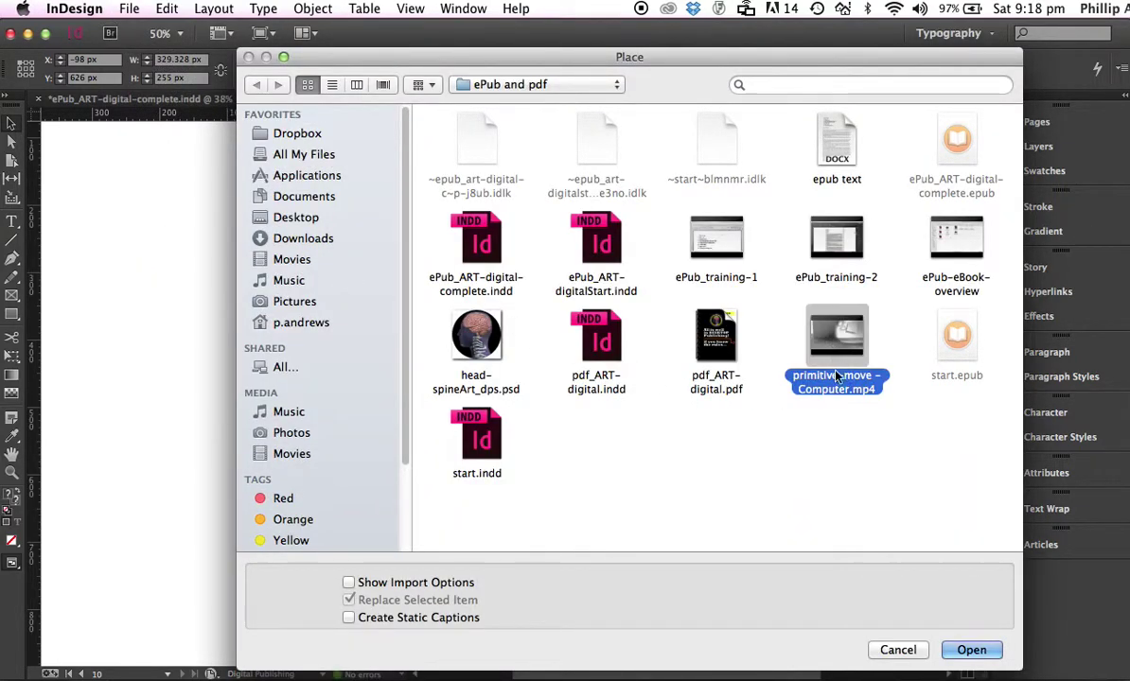
{"action": "left_click", "coordinate": [969, 651]}
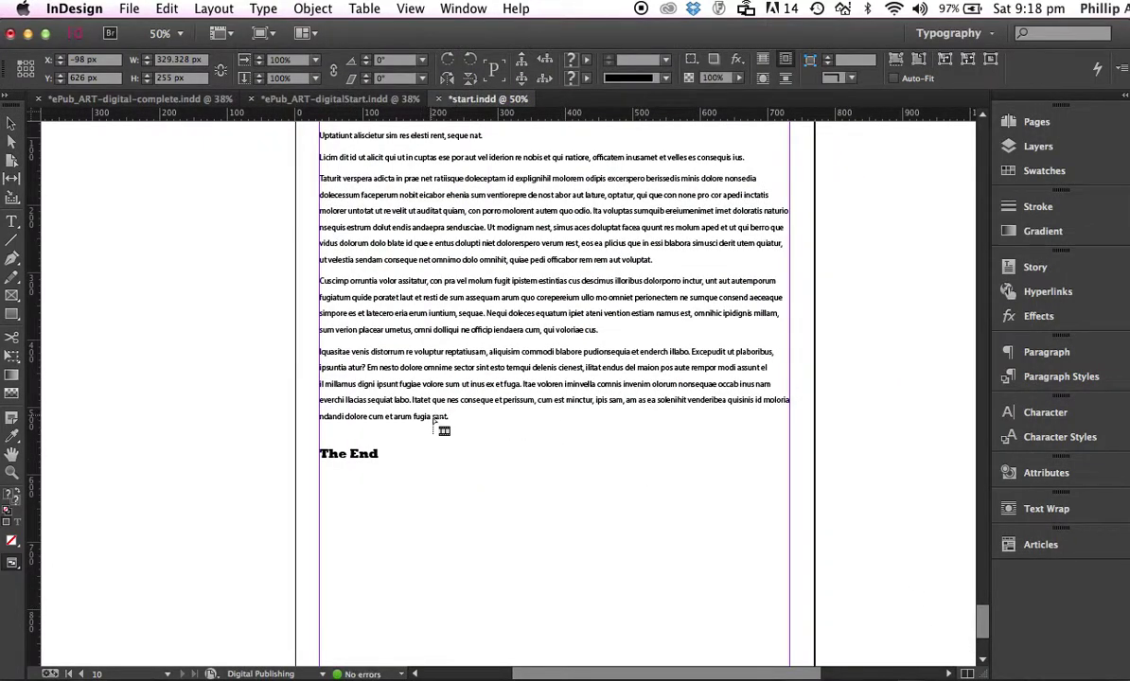
{"action": "left_click", "coordinate": [595, 428]}
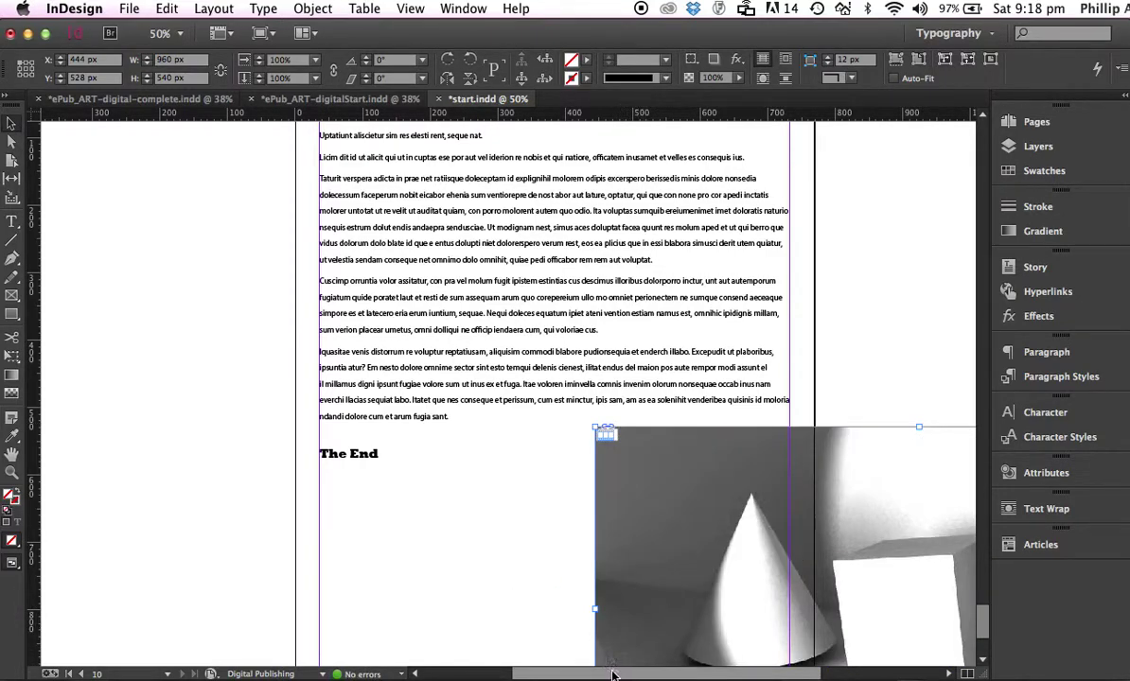
Wrap text around the video's bounding box and move the video to about X 288, Y 536 px.
{"action": "left_click_drag", "start_coordinate": [602, 676], "coordinate": [610, 651]}
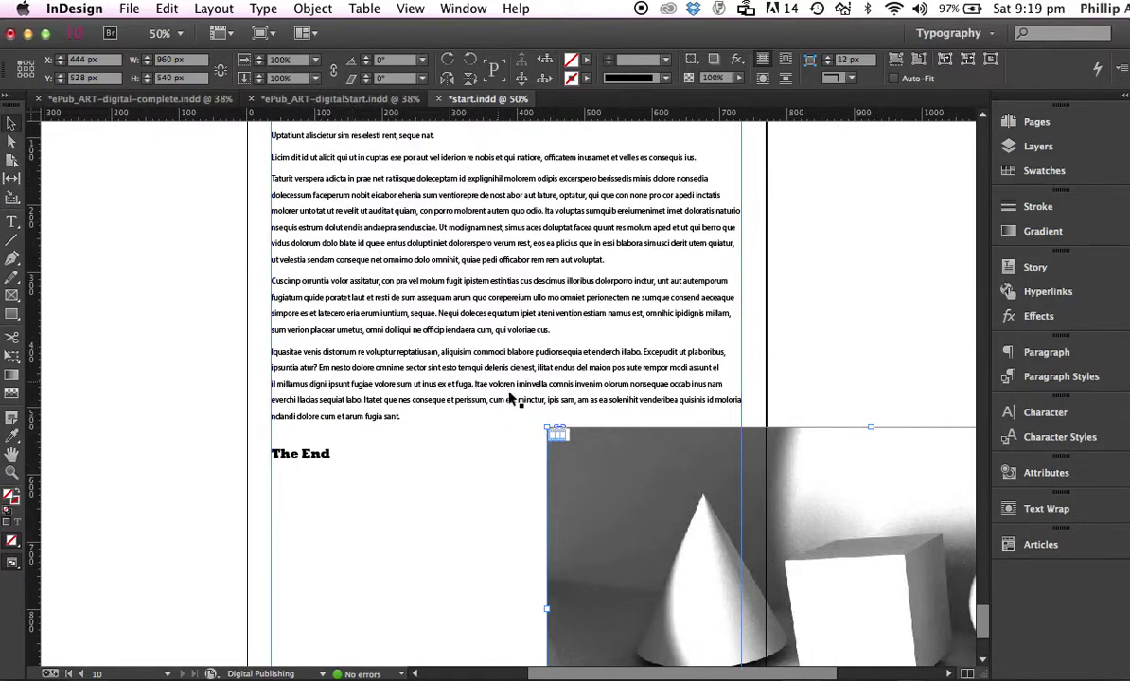
{"action": "left_click", "coordinate": [1013, 514]}
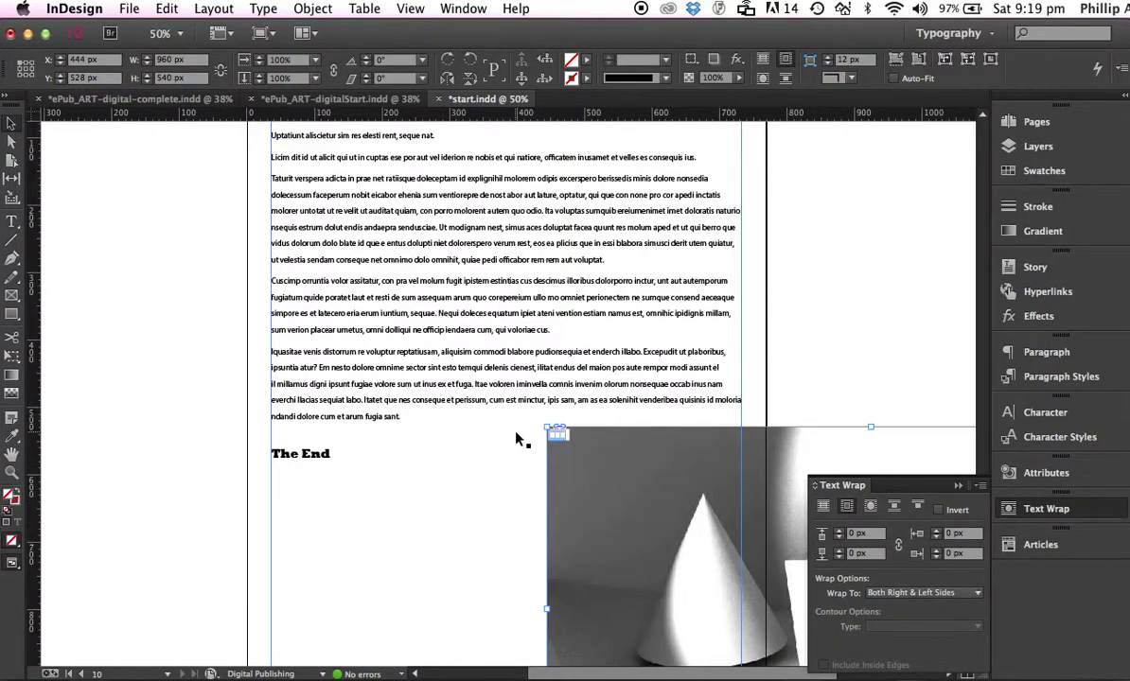
{"action": "left_click_drag", "start_coordinate": [721, 467], "coordinate": [615, 473]}
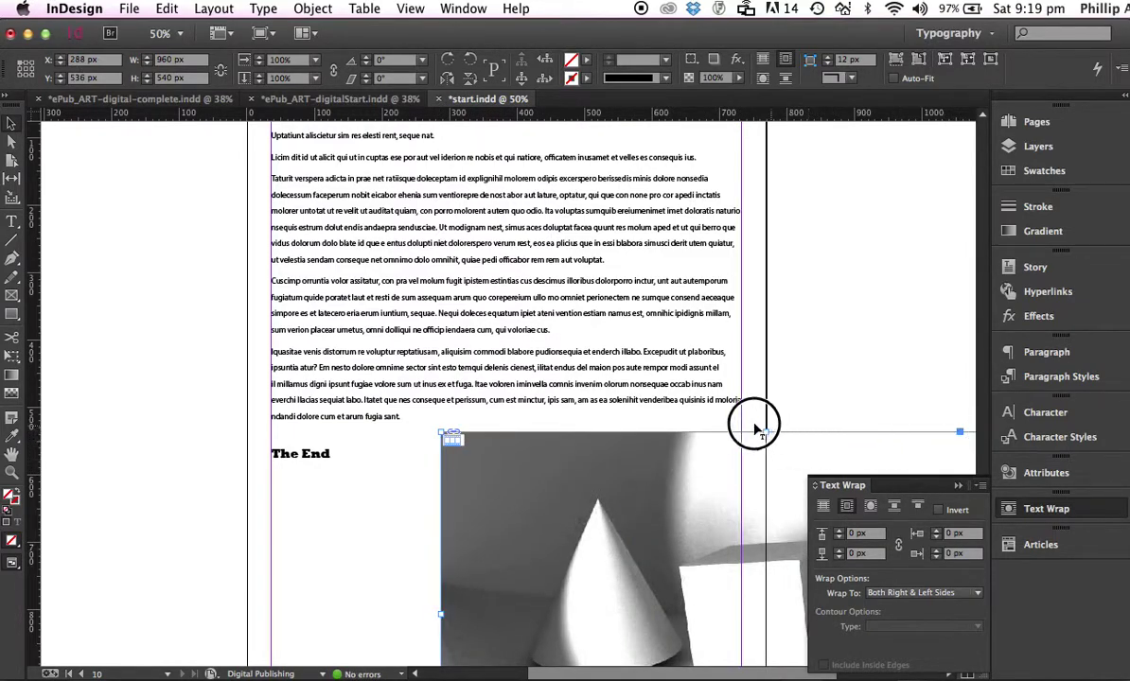
Anchor the video to the end of the last paragraph before "The End" heading and save the document.
{"action": "left_click_drag", "start_coordinate": [498, 421], "coordinate": [405, 417]}
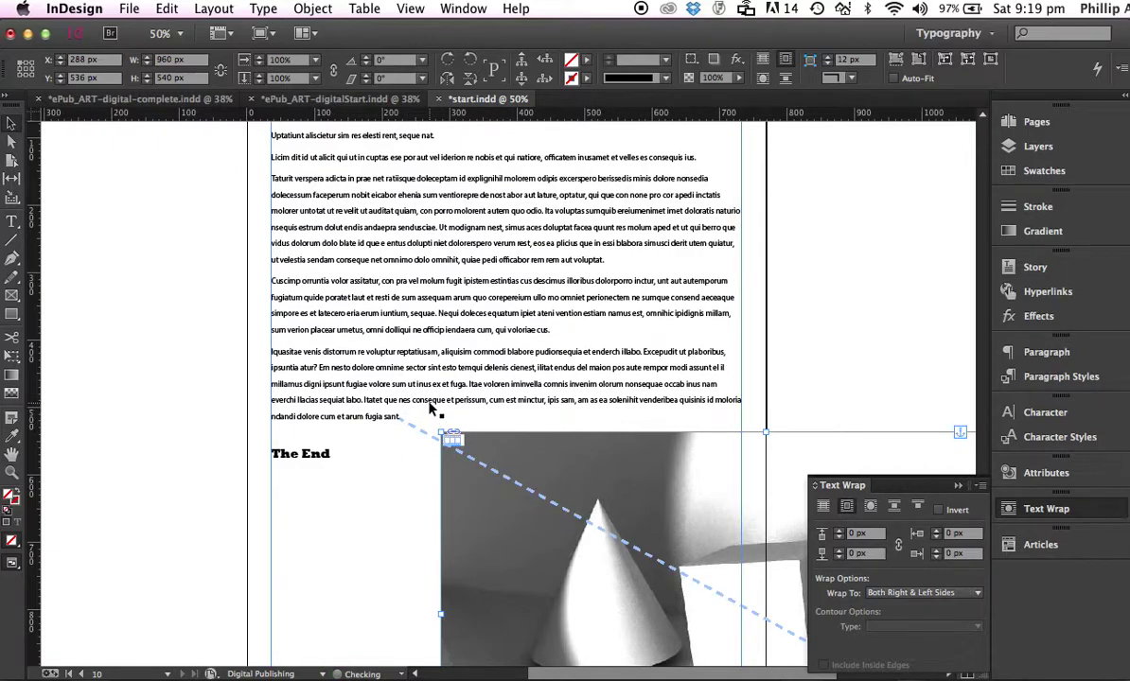
{"action": "left_click", "coordinate": [129, 8]}
{"action": "left_click", "coordinate": [150, 157]}
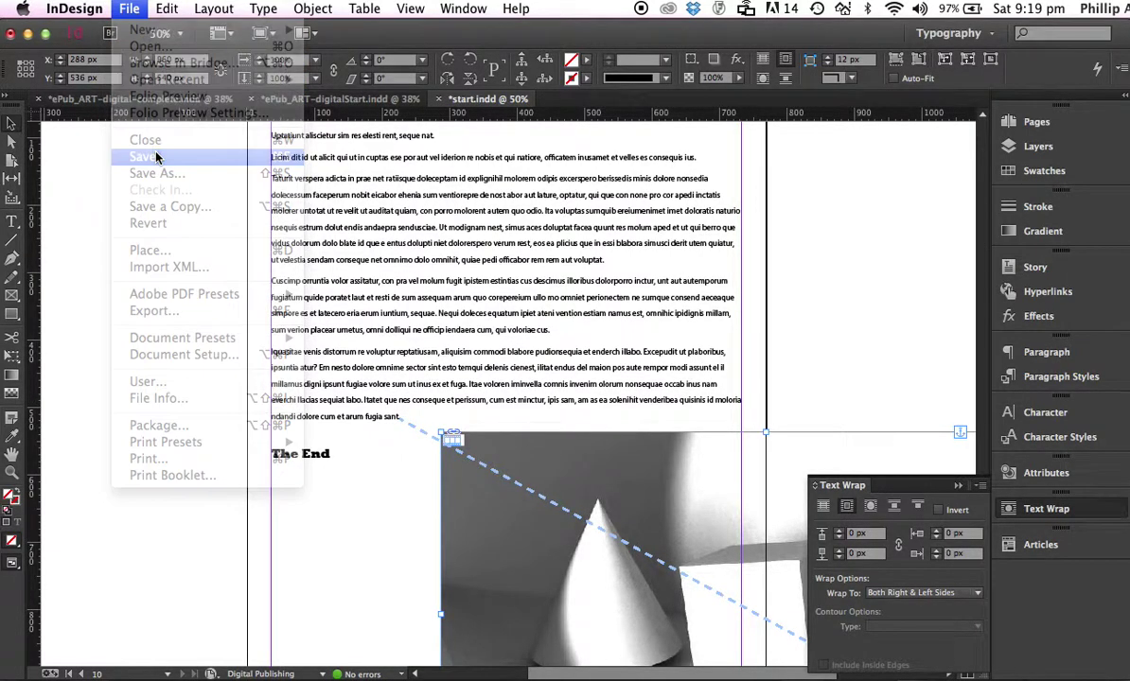